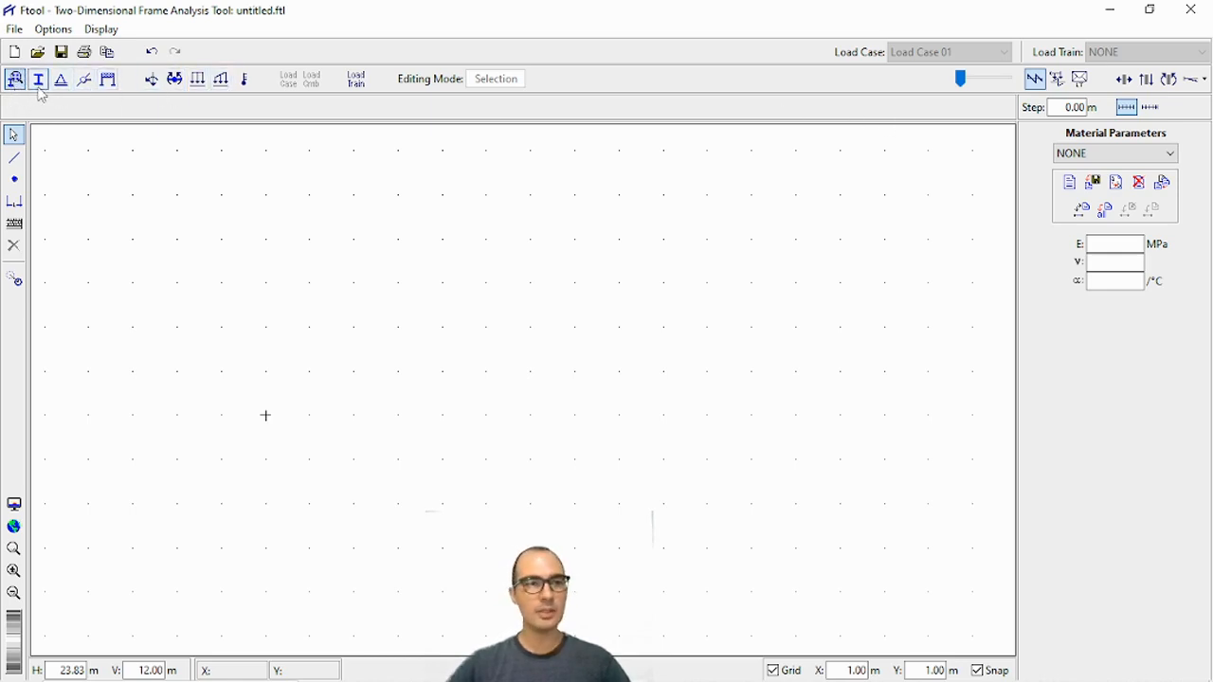
# Look through the section property settings and the support condition settings
pyautogui.click(39, 81)
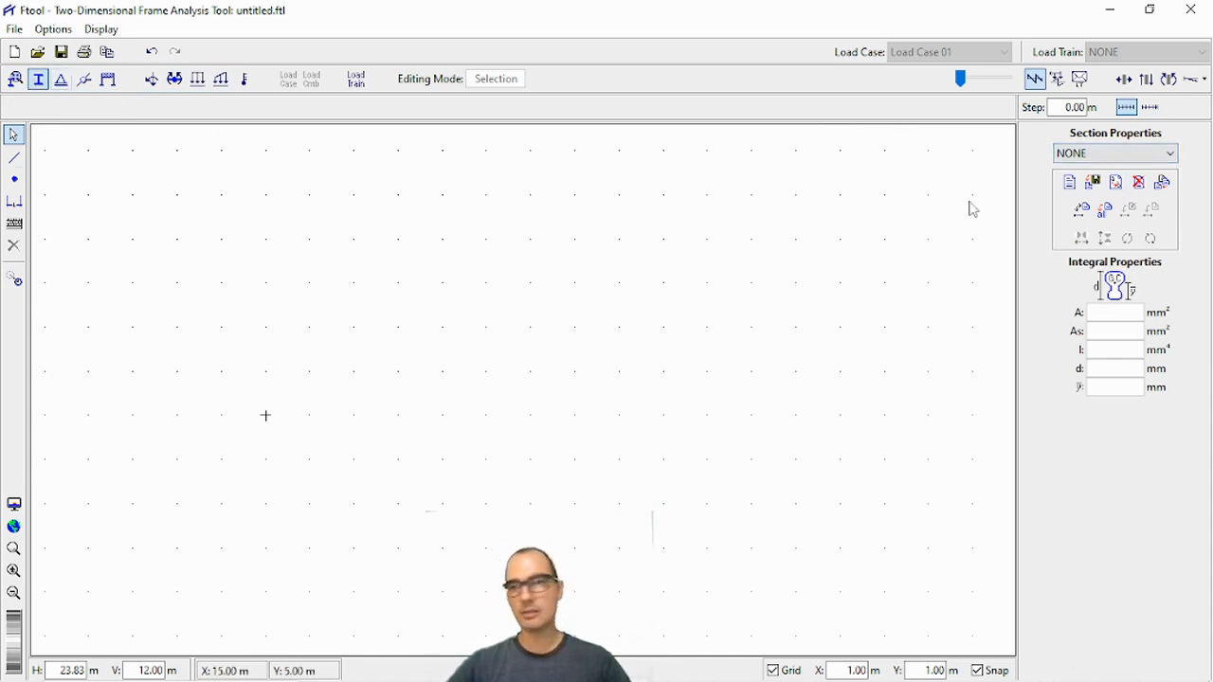
pyautogui.click(60, 79)
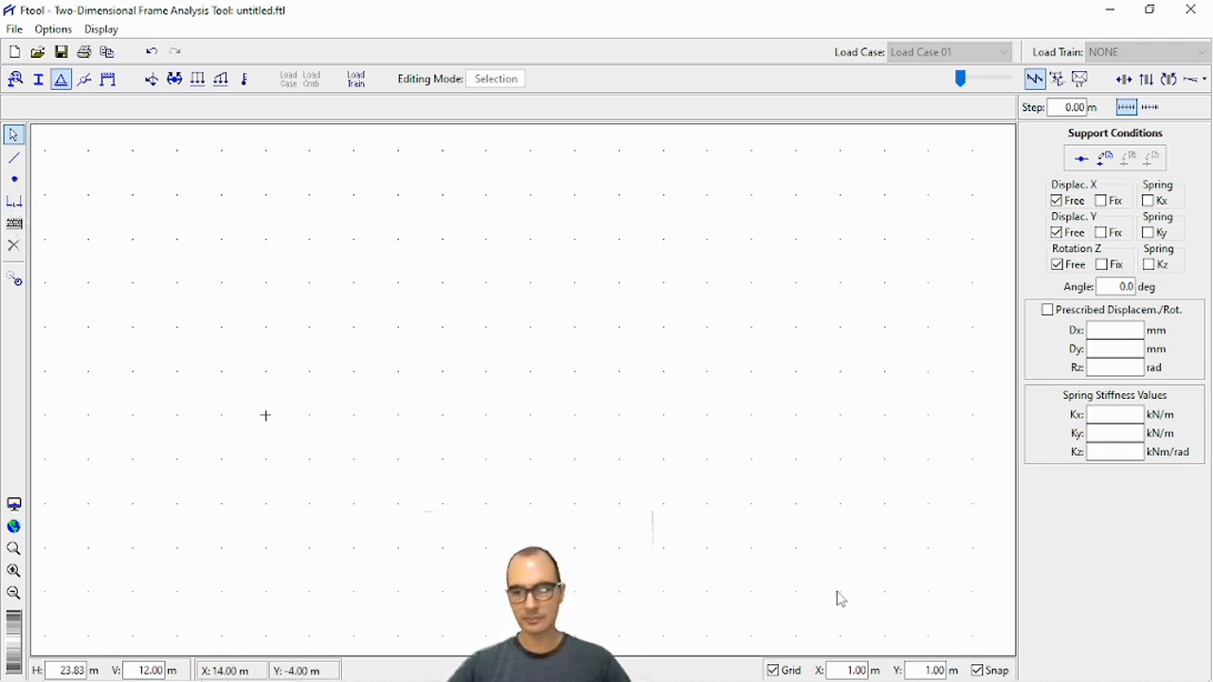
# Try switching the drawing grid and grid snapping off and on, with the member-drawing tool active
pyautogui.click(772, 670)
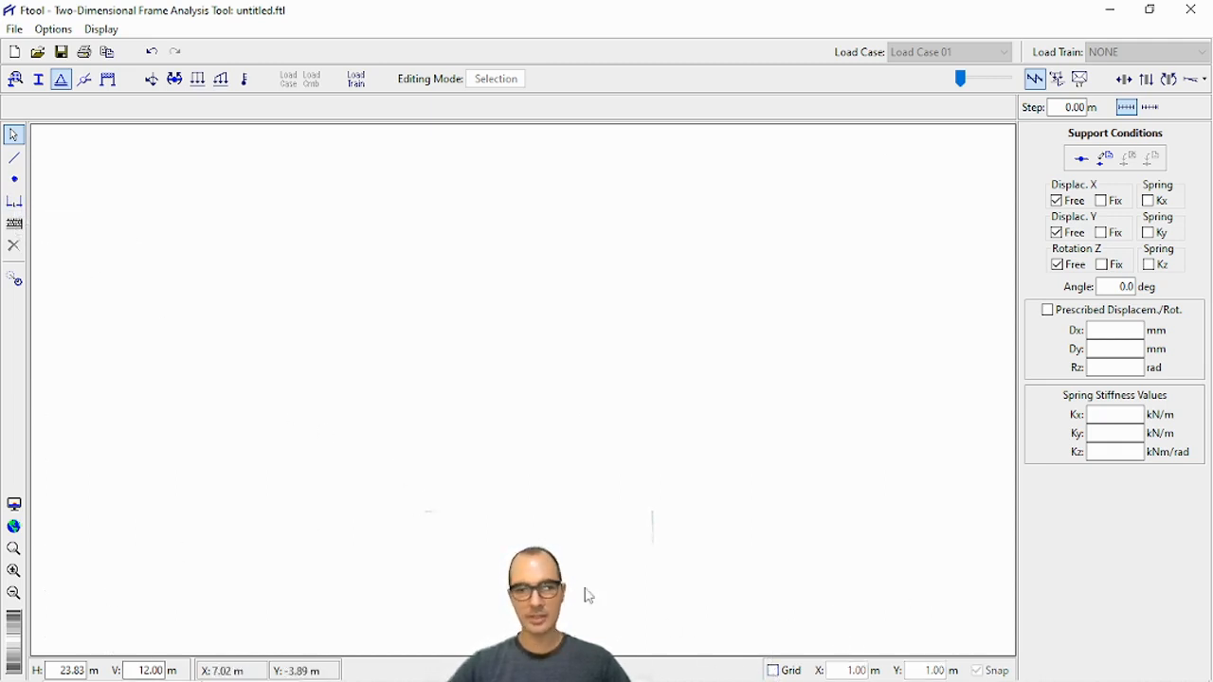
pyautogui.click(772, 669)
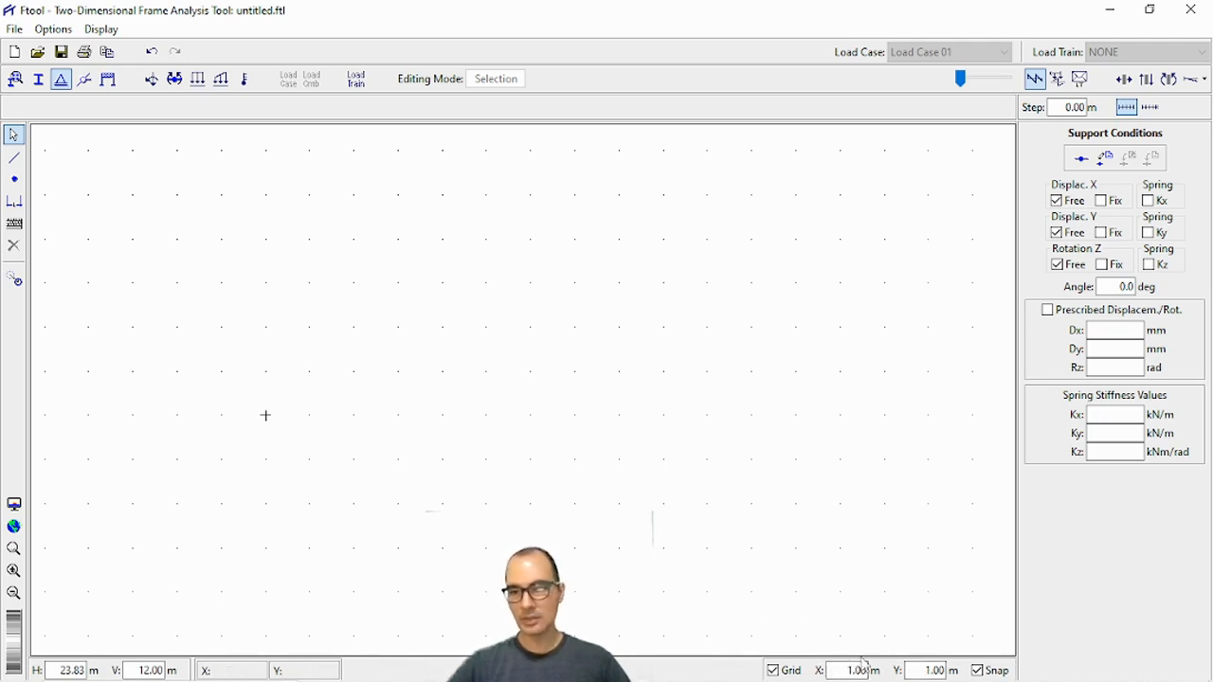
pyautogui.click(976, 671)
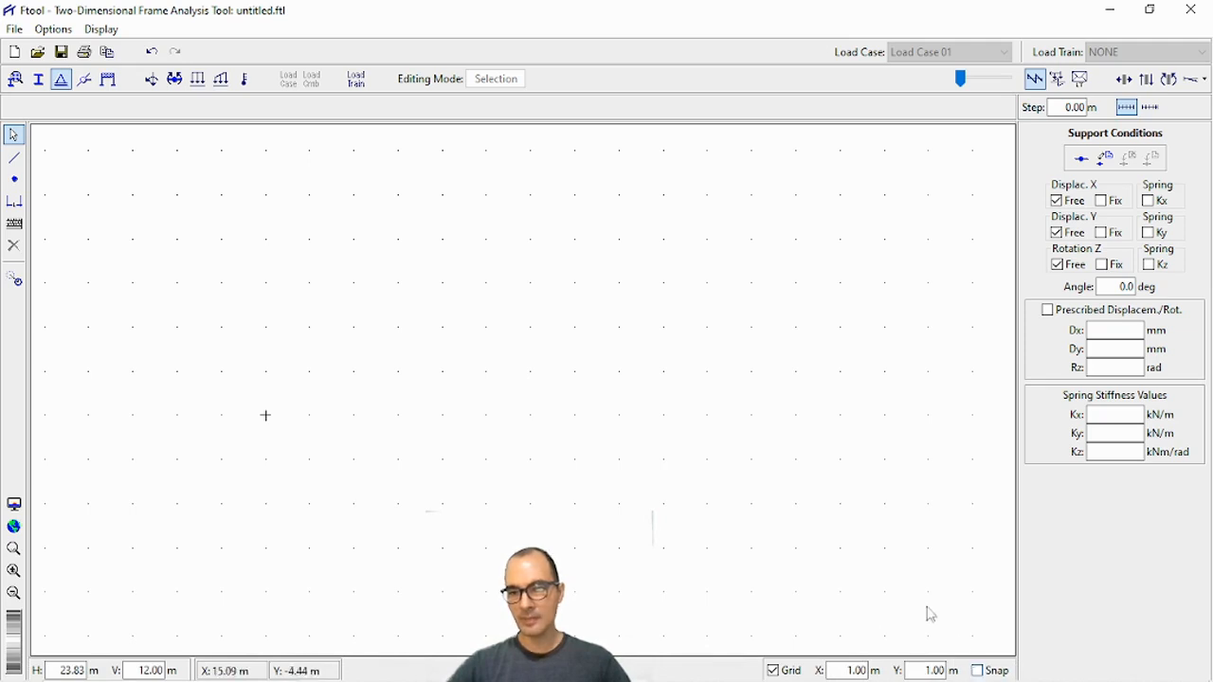
pyautogui.click(13, 157)
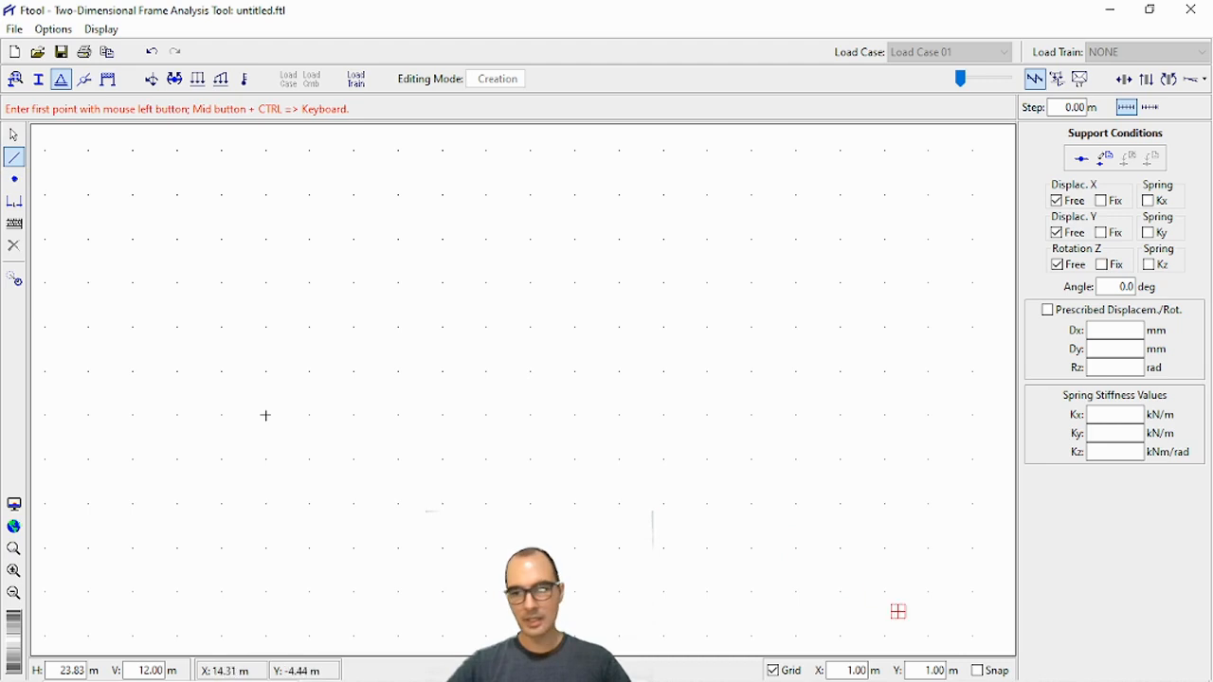
pyautogui.click(976, 671)
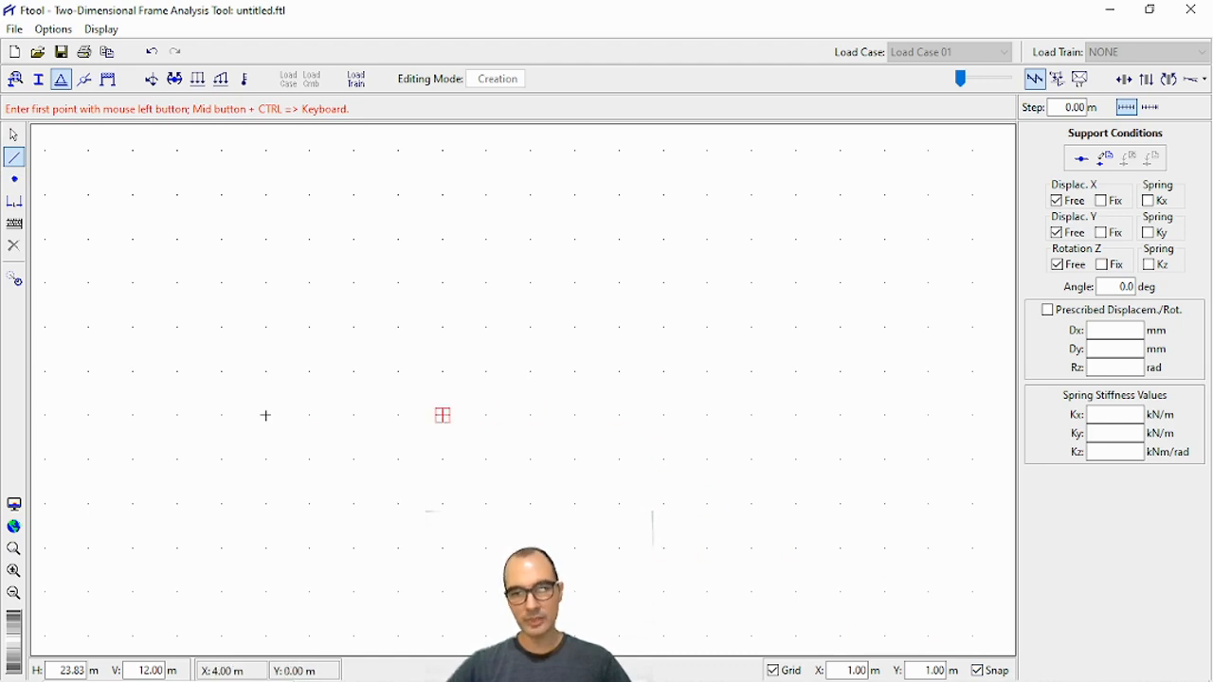
pyautogui.click(977, 670)
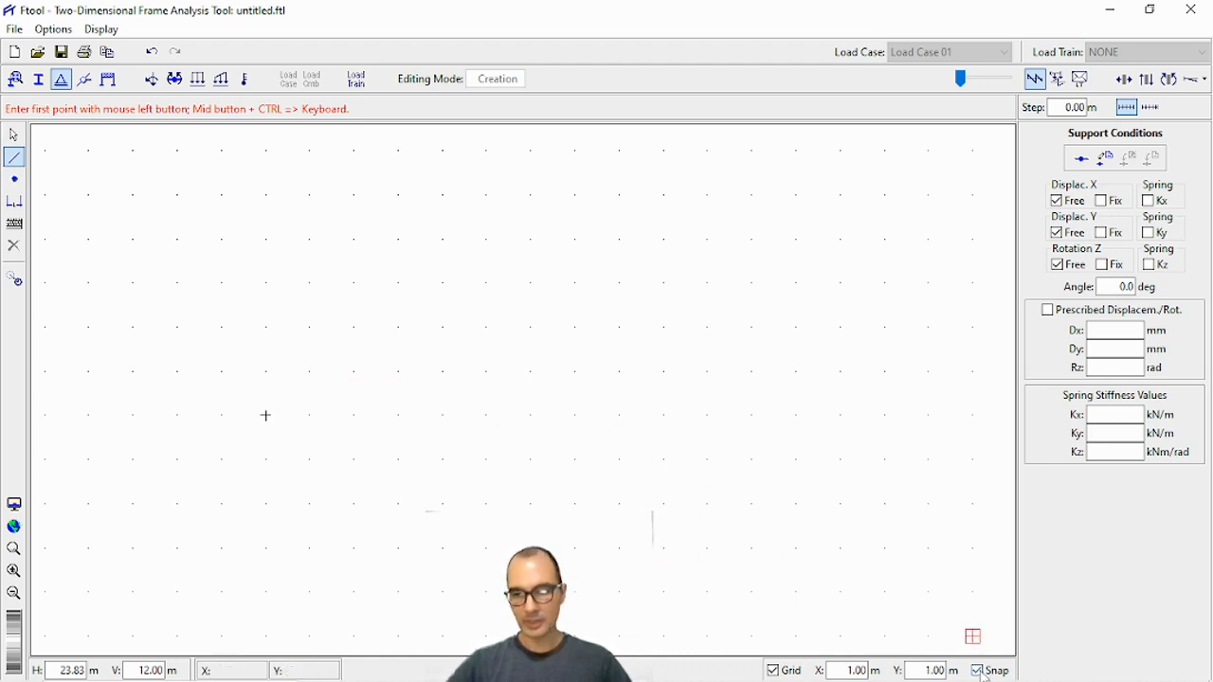
pyautogui.click(773, 671)
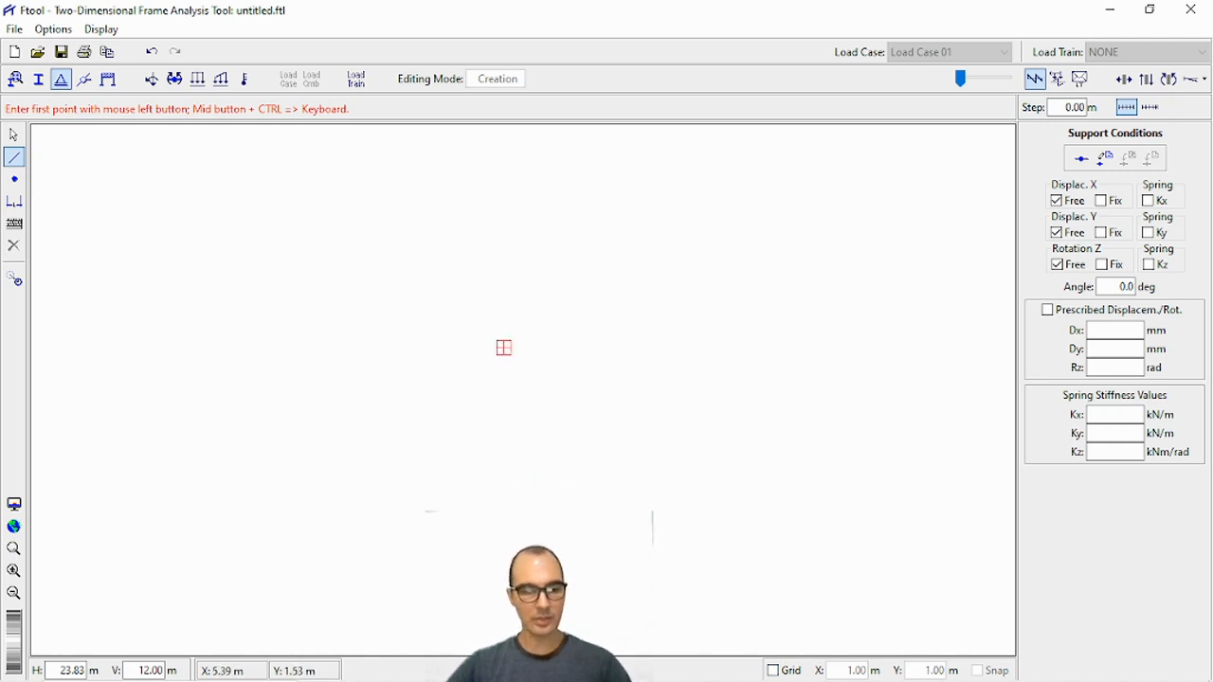
# Switch to the browser, set the Ftool website's language to Portuguese and open the login page for its download
pyautogui.hotkey('alt', 'Tab')
pyautogui.hotkey('alt', 'Tab')
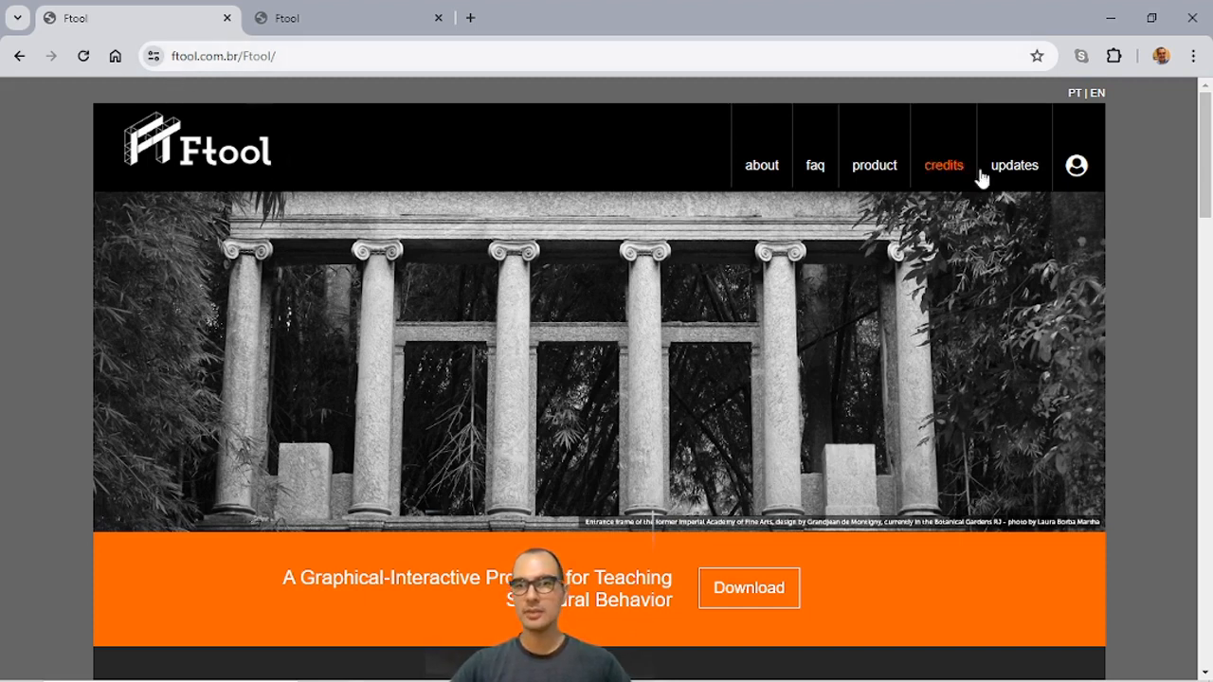
pyautogui.click(1074, 94)
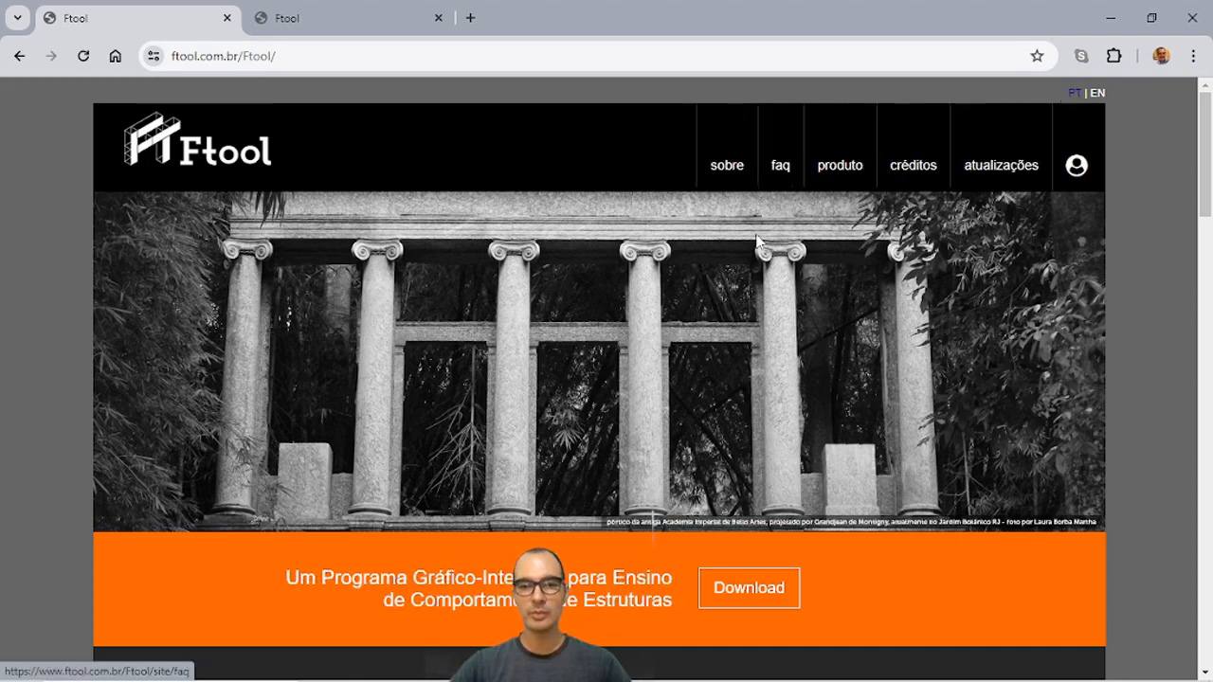
pyautogui.scroll(-3, 726, 275)
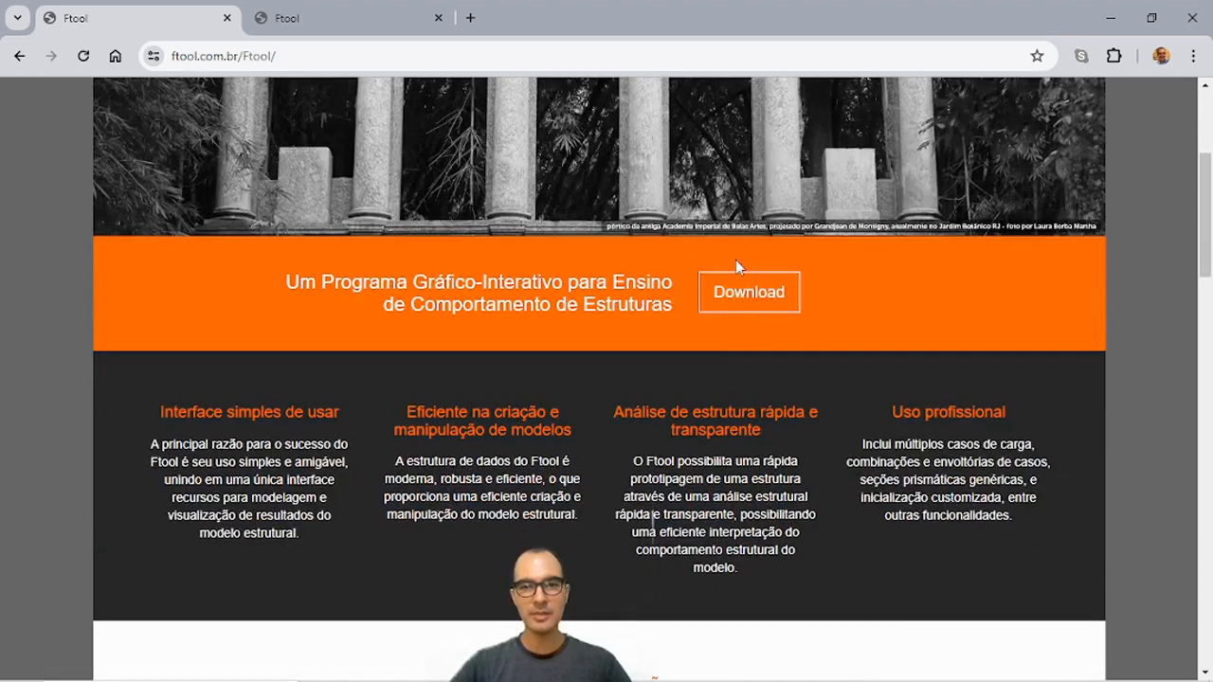
pyautogui.scroll(3, 737, 264)
pyautogui.scroll(-2, 737, 263)
pyautogui.click(748, 438)
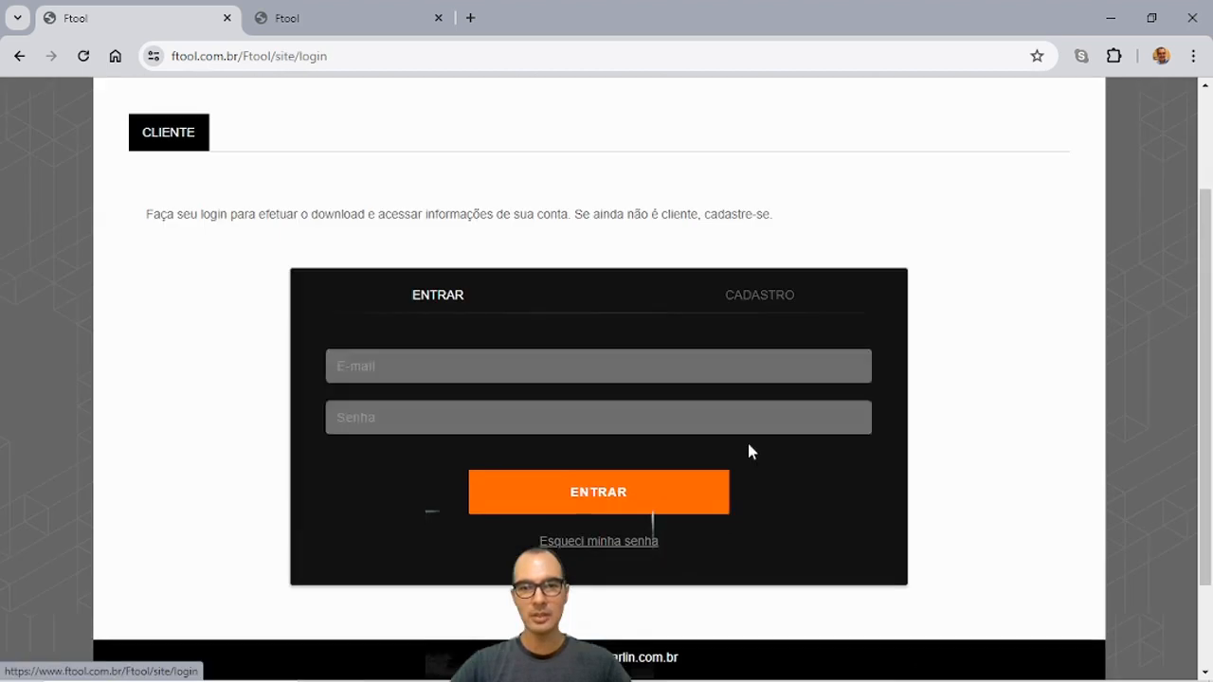
pyautogui.scroll(-2, 639, 319)
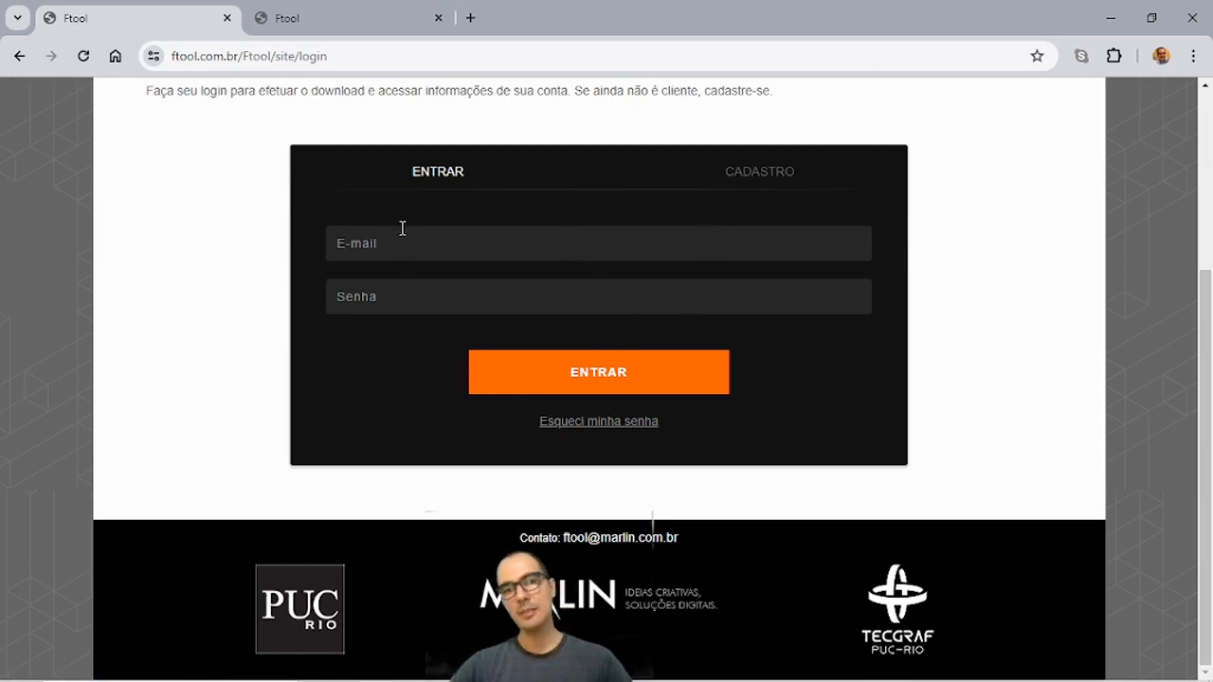
# Examine the already signed-in Ftool download page: the Básica and Avançada versions, the Windows and Linux downloads, and the system requirements
pyautogui.click(352, 21)
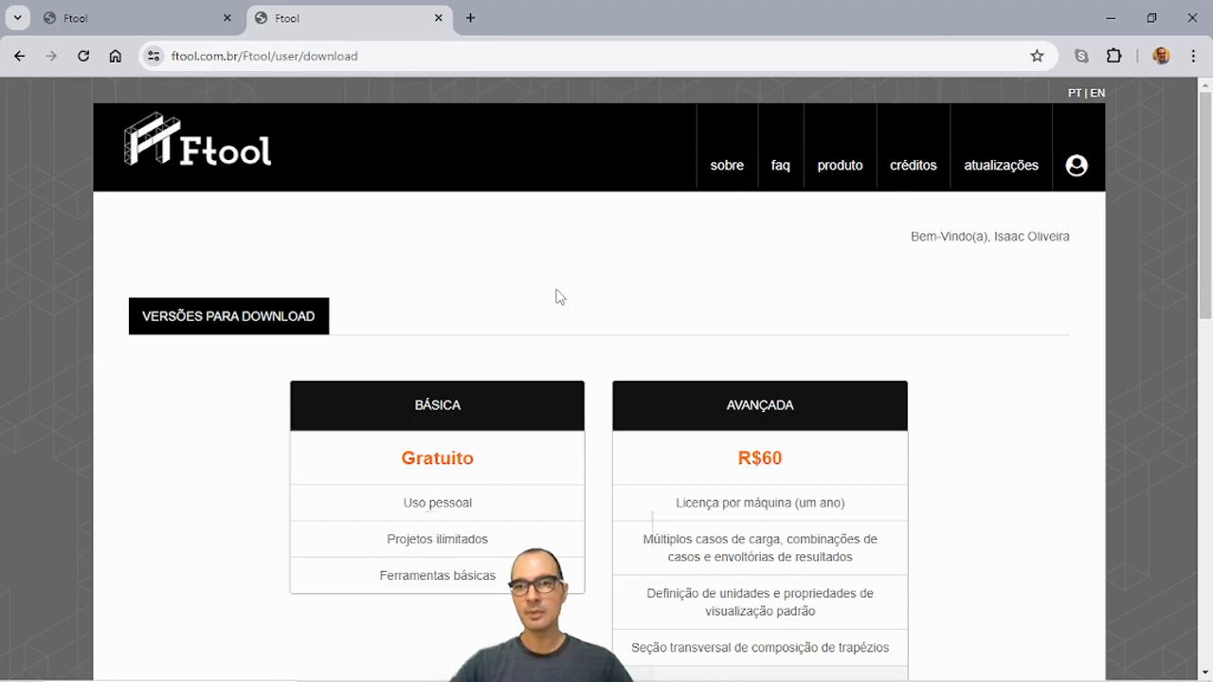
pyautogui.scroll(-1, 831, 270)
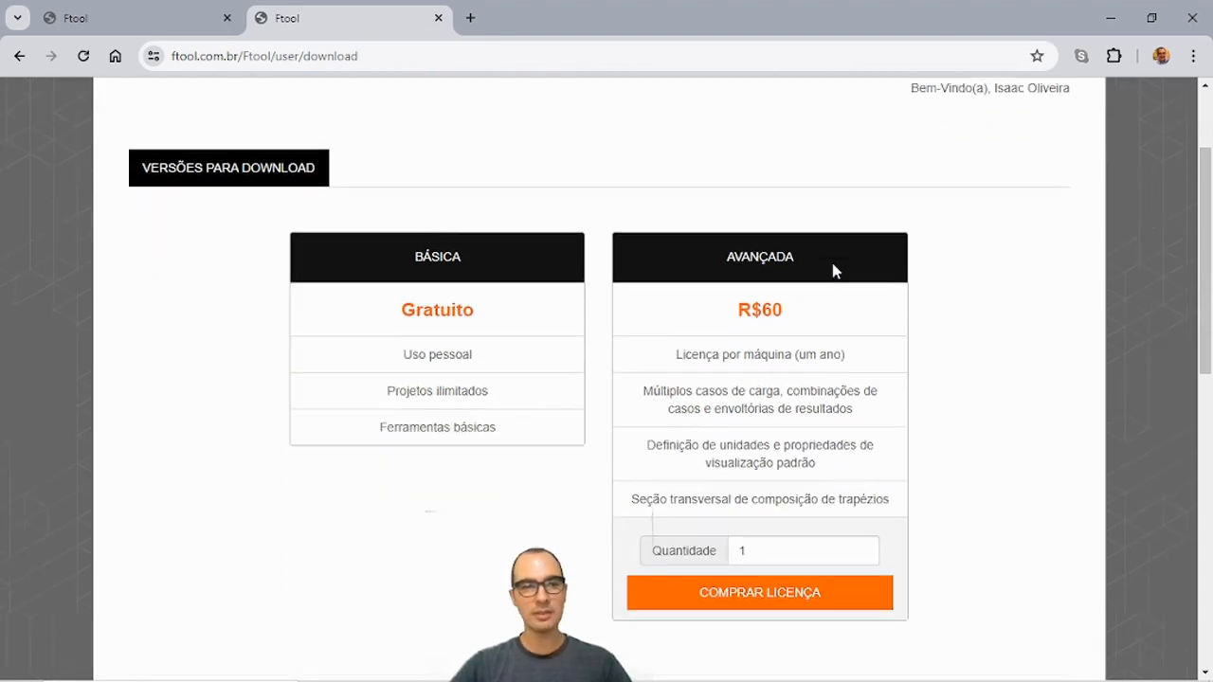
pyautogui.scroll(1, 832, 270)
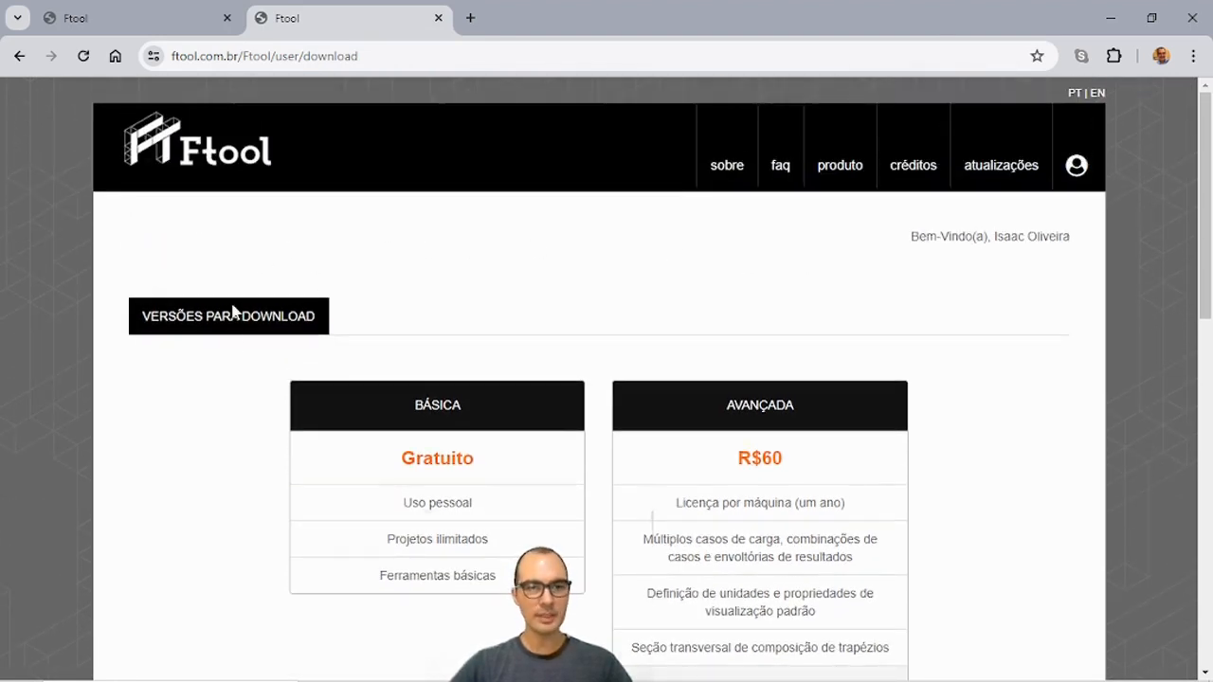
pyautogui.scroll(-2, 591, 304)
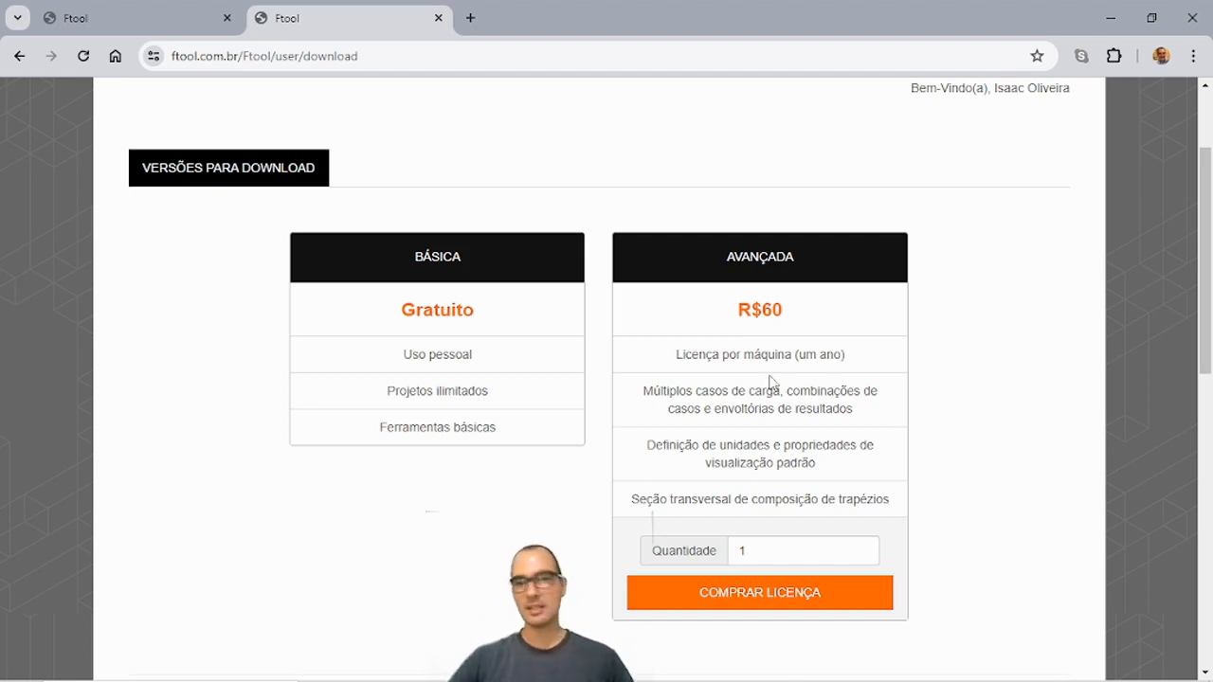
pyautogui.scroll(-5, 554, 408)
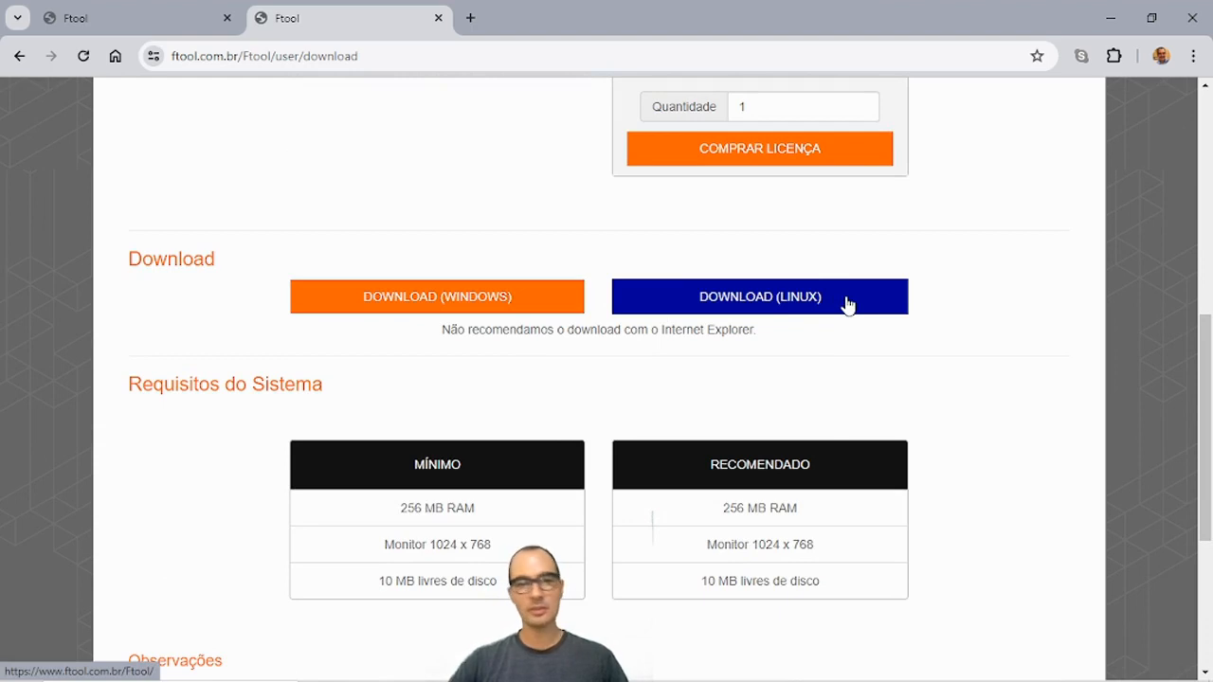
pyautogui.scroll(-1, 514, 317)
pyautogui.scroll(-1, 515, 317)
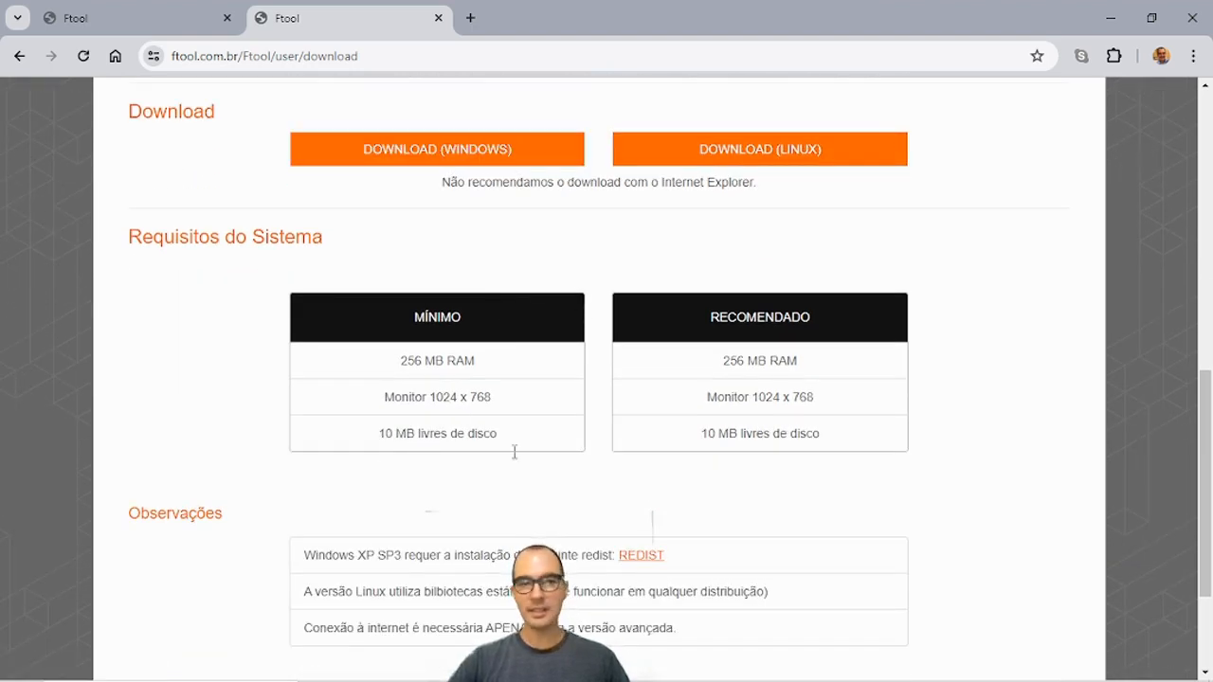
pyautogui.scroll(-2, 661, 351)
pyautogui.scroll(10, 726, 346)
pyautogui.scroll(-5, 648, 378)
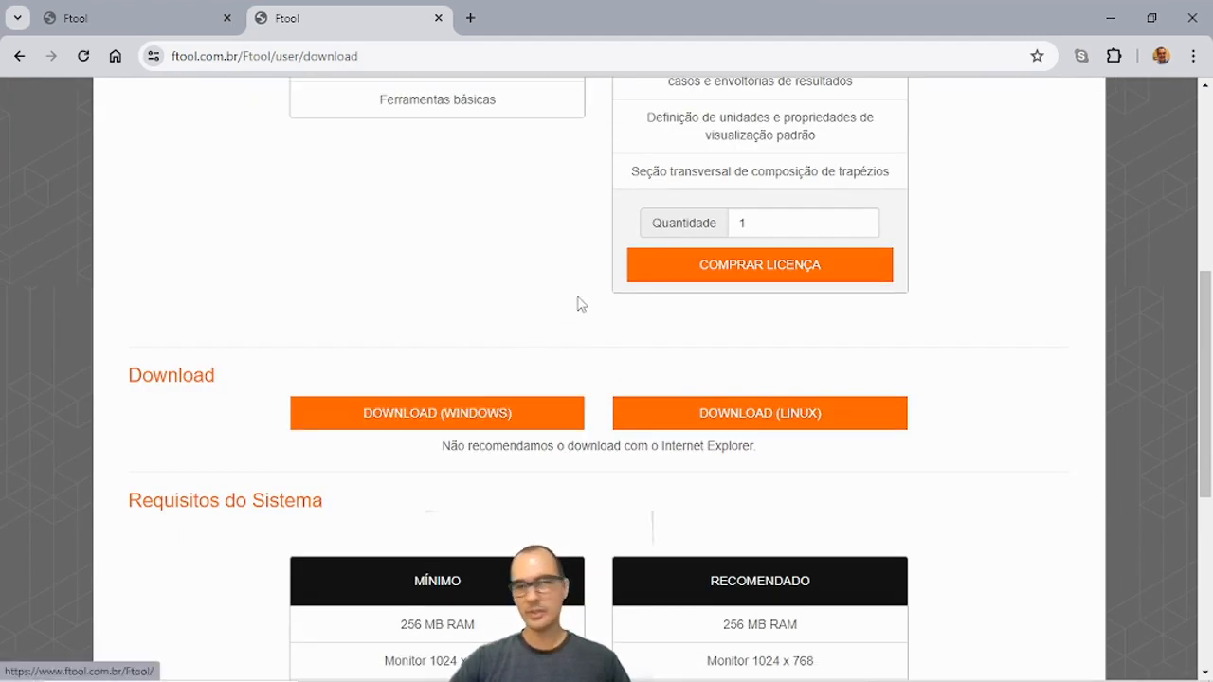
pyautogui.scroll(5, 578, 301)
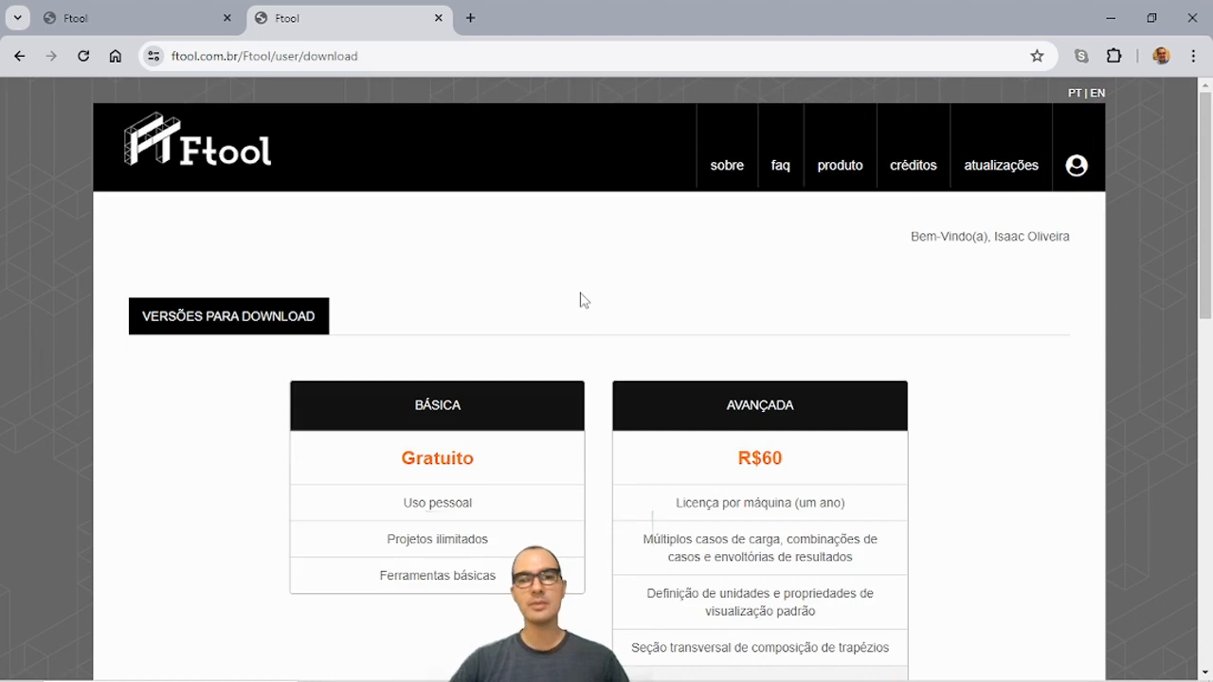
pyautogui.scroll(-2, 580, 300)
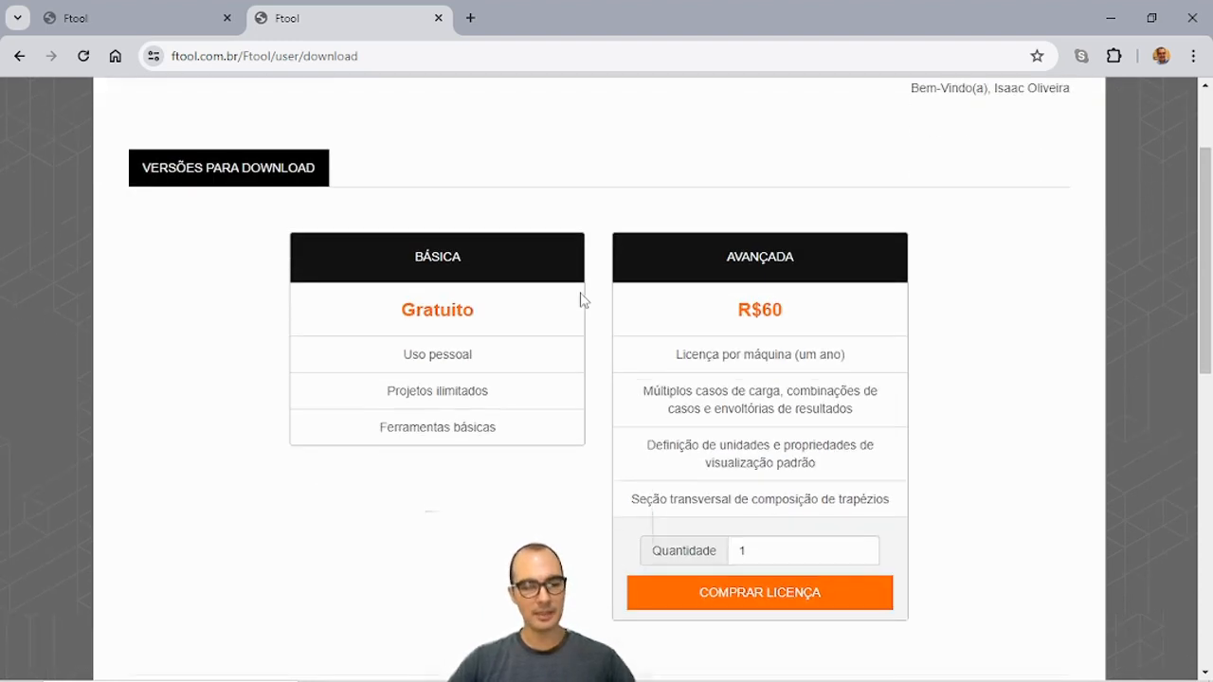
# Switch back to Ftool and leave member drawing for selection mode
pyautogui.hotkey('alt', 'Tab')
pyautogui.hotkey('alt', 'Tab')
pyautogui.hotkey('alt', 'Tab')
pyautogui.hotkey('alt', 'Tab')
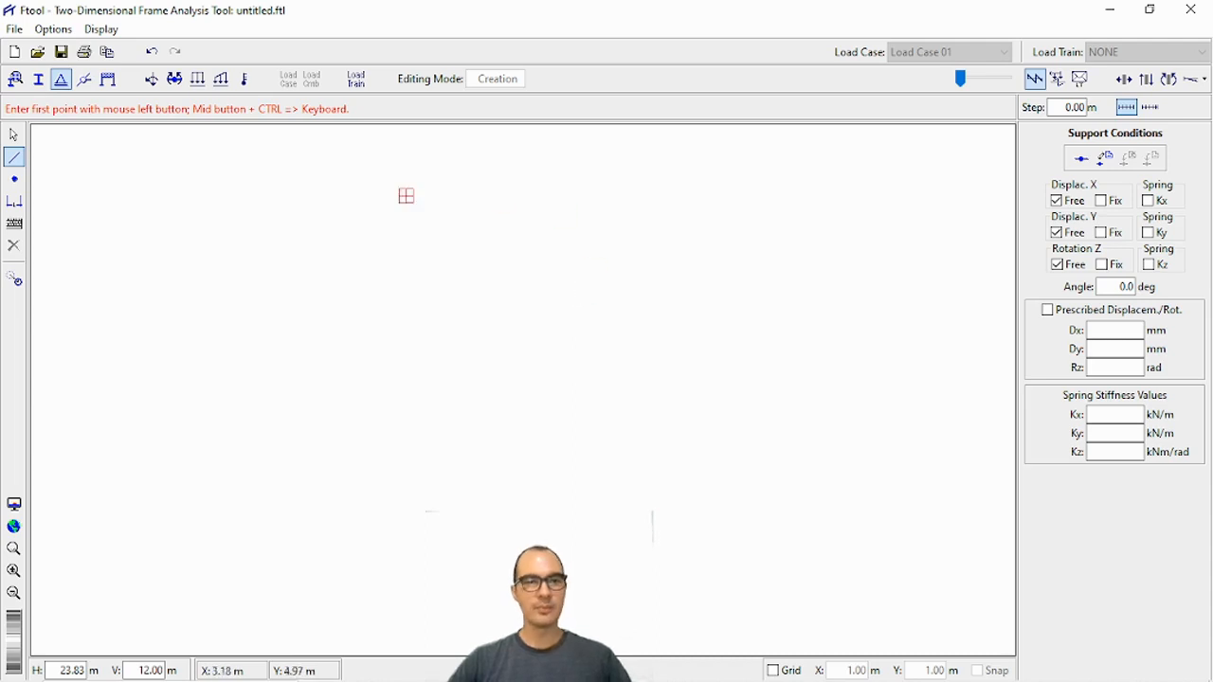
pyautogui.click(13, 135)
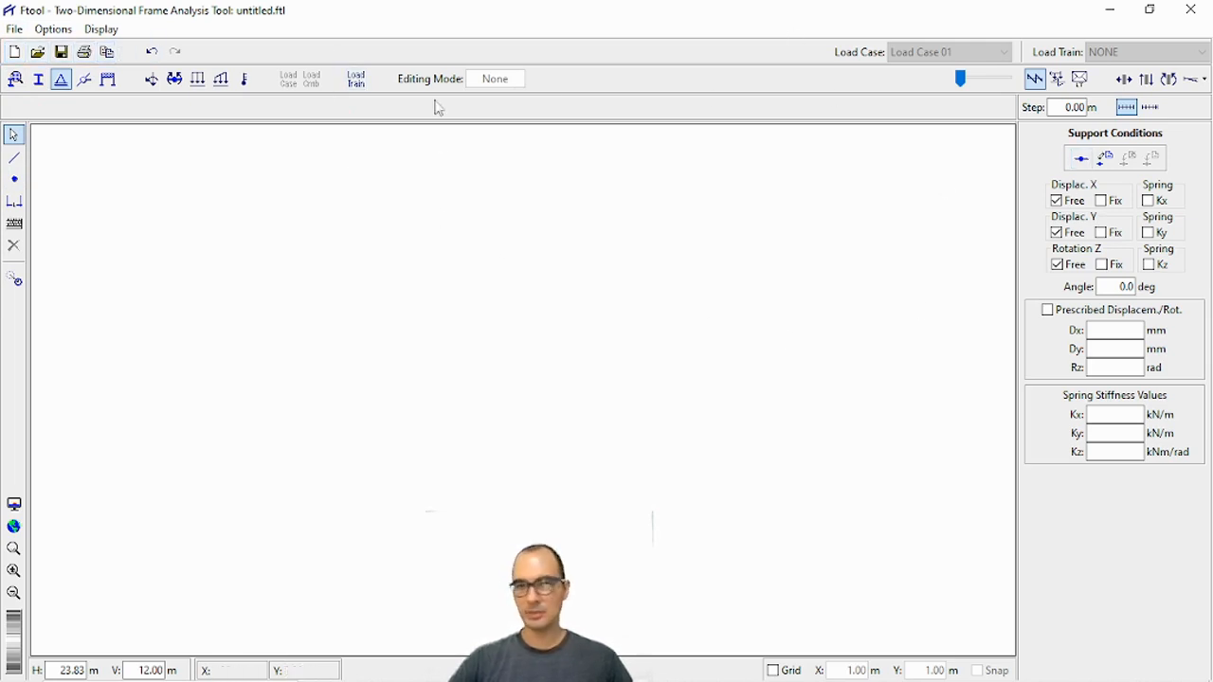
# Show the material parameters and turn on the drawing grid and snapping
pyautogui.click(15, 82)
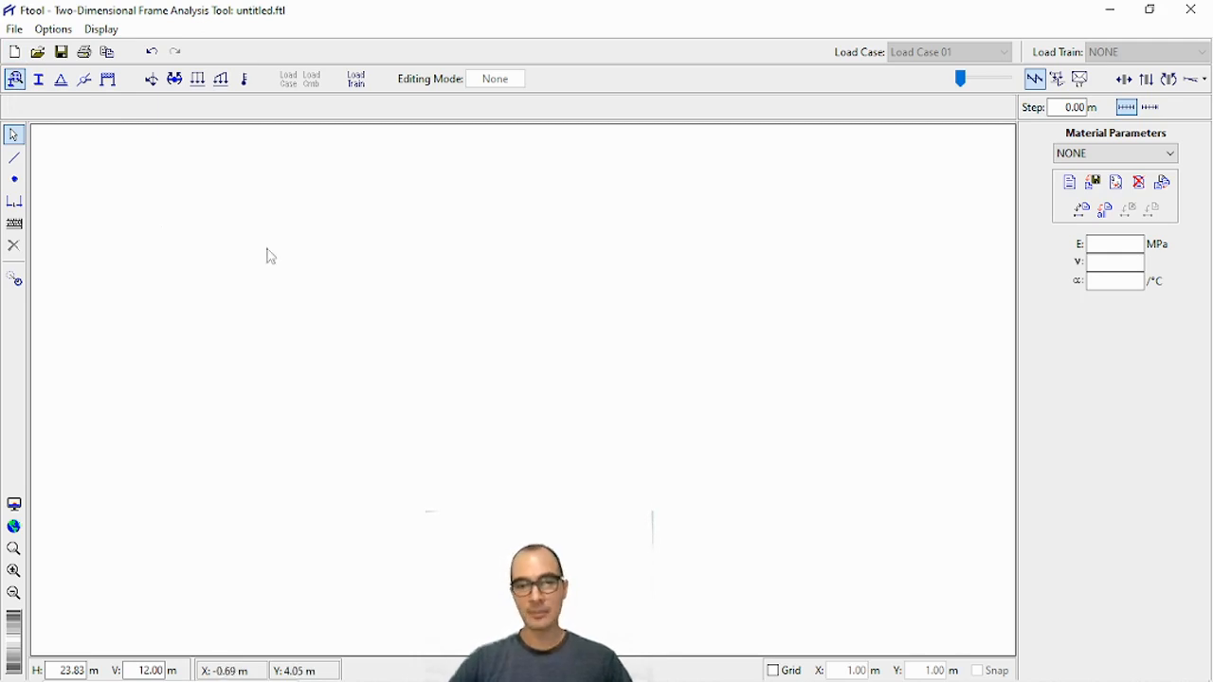
pyautogui.click(773, 671)
pyautogui.click(977, 671)
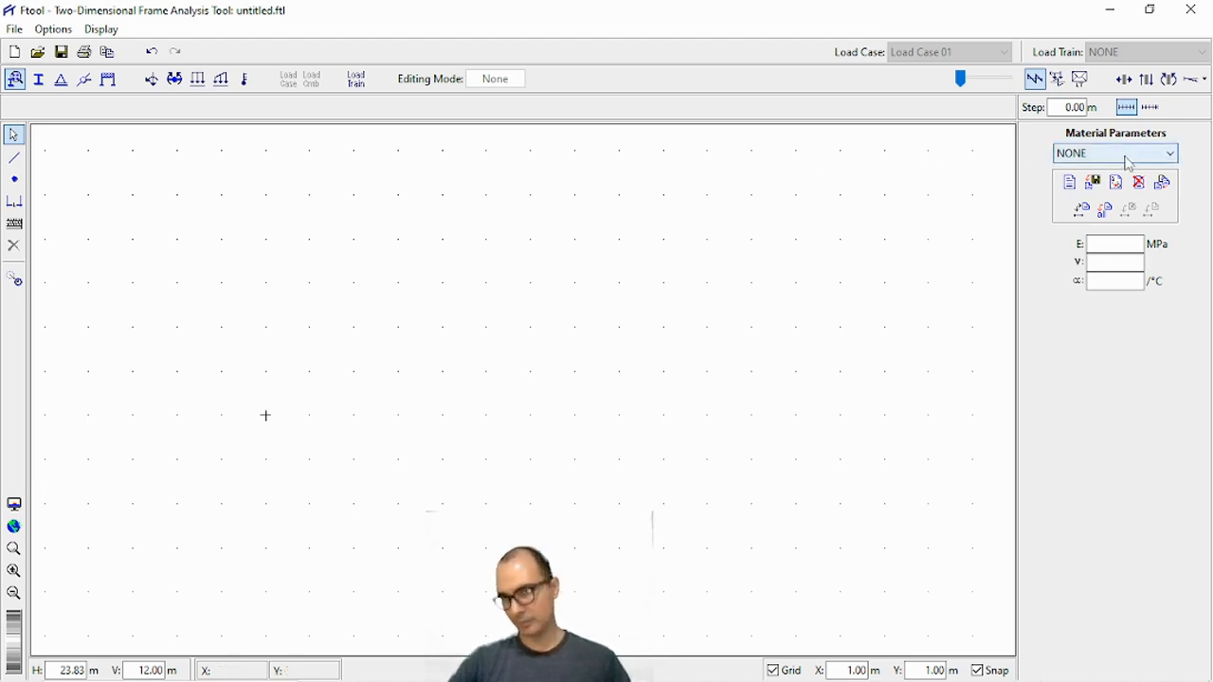
pyautogui.click(15, 80)
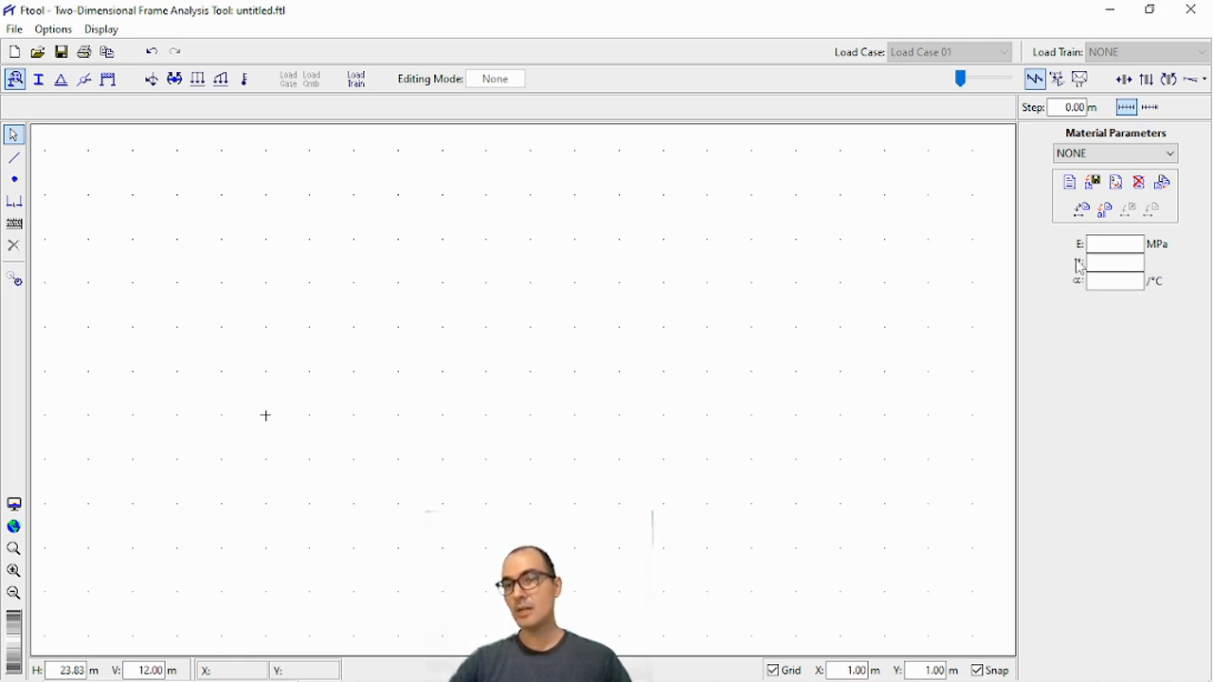
# Create a Generic Isotropic material labelled Test and remove it from the material list
pyautogui.click(1069, 184)
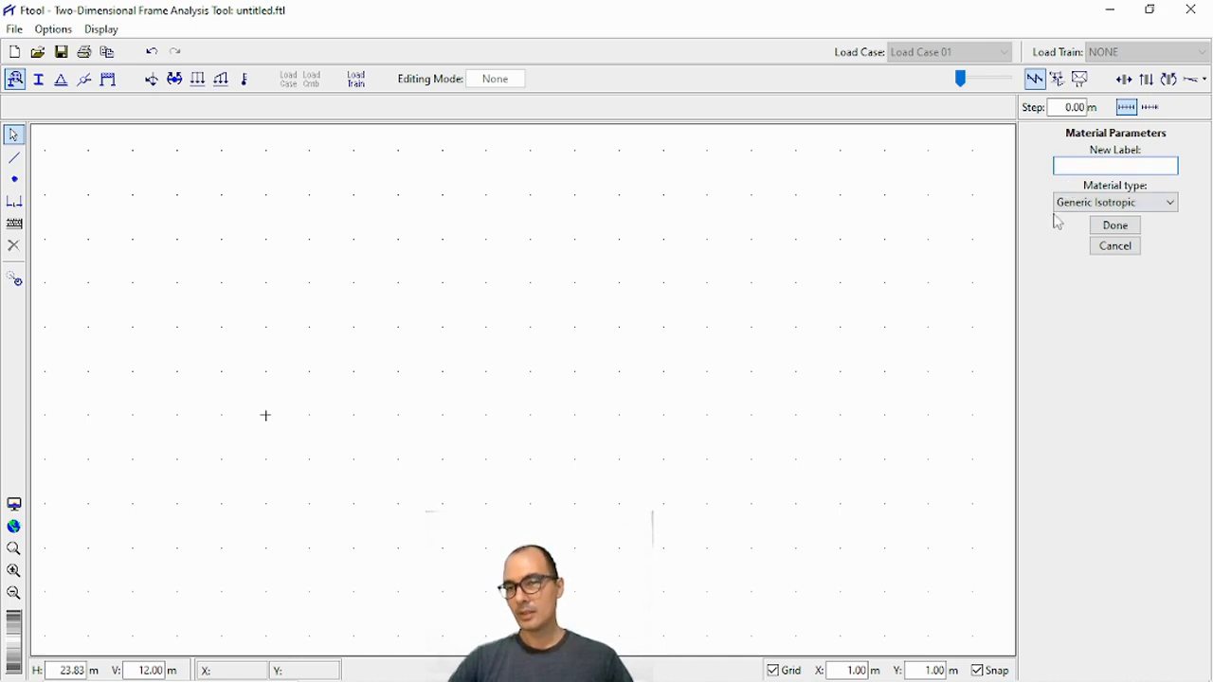
pyautogui.click(1099, 245)
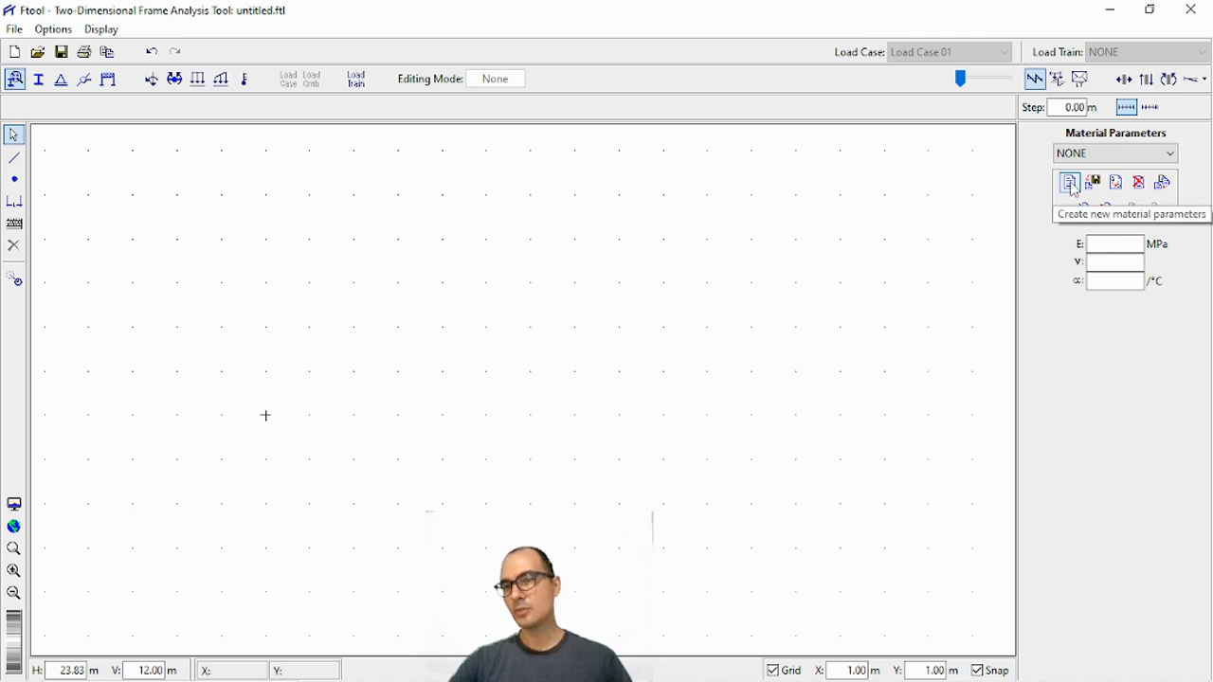
pyautogui.click(1070, 184)
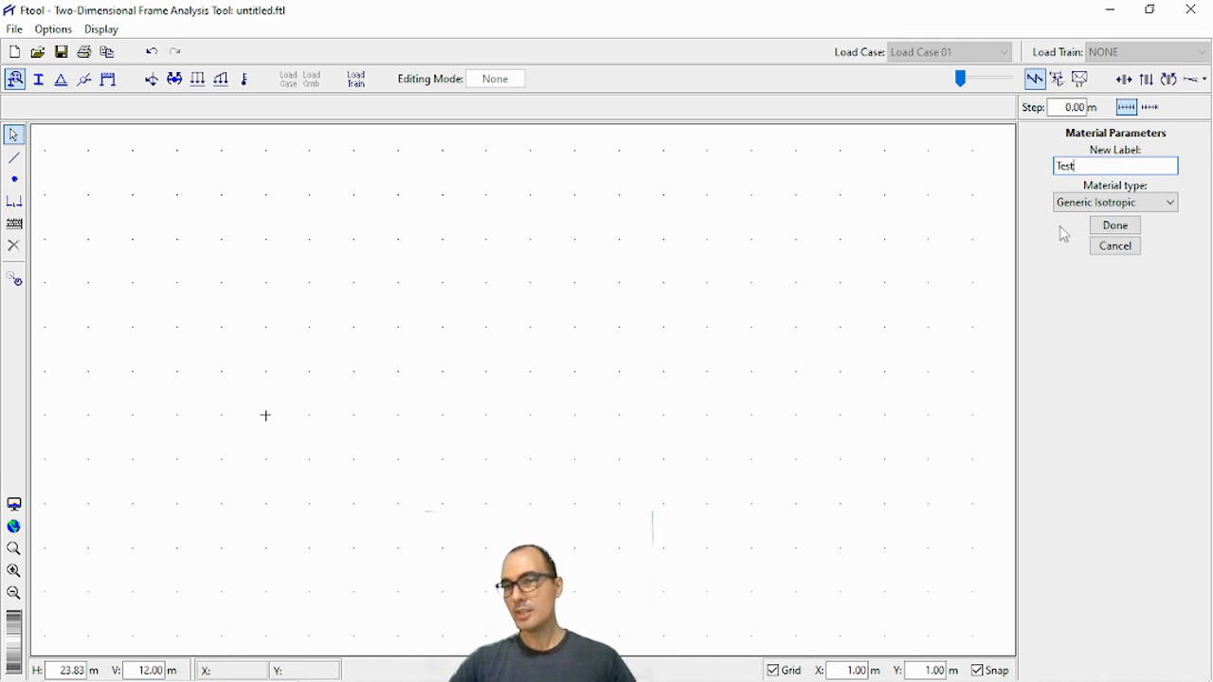
pyautogui.click(1114, 227)
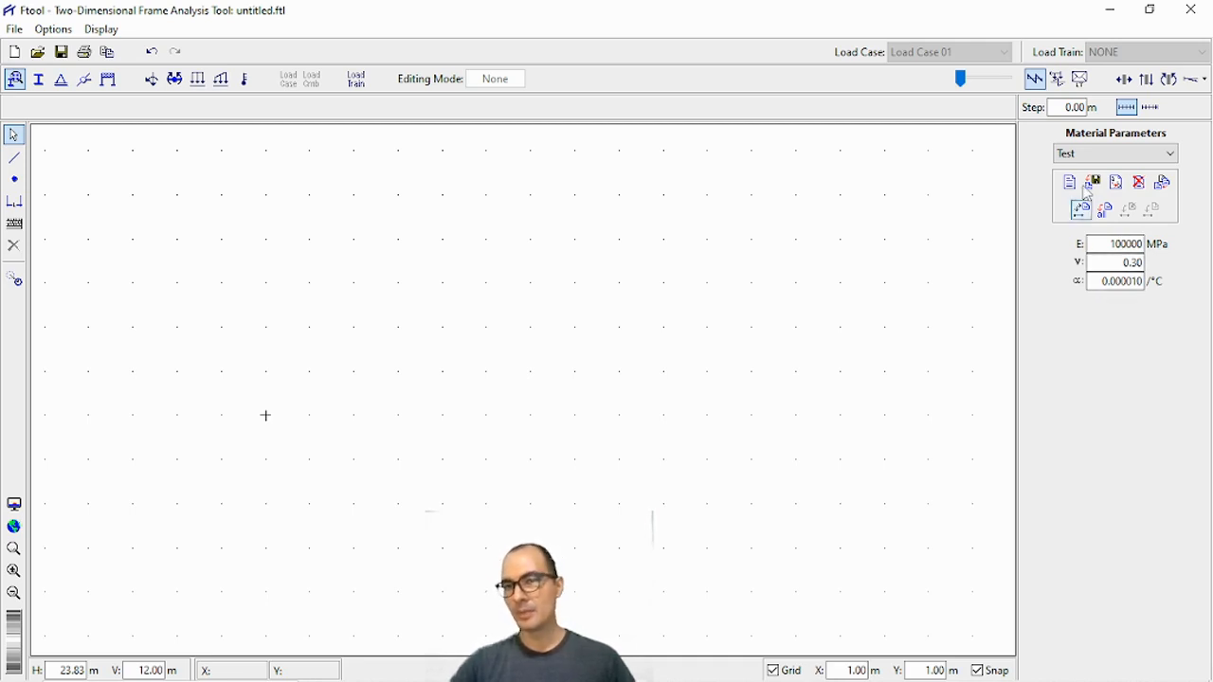
pyautogui.click(1140, 187)
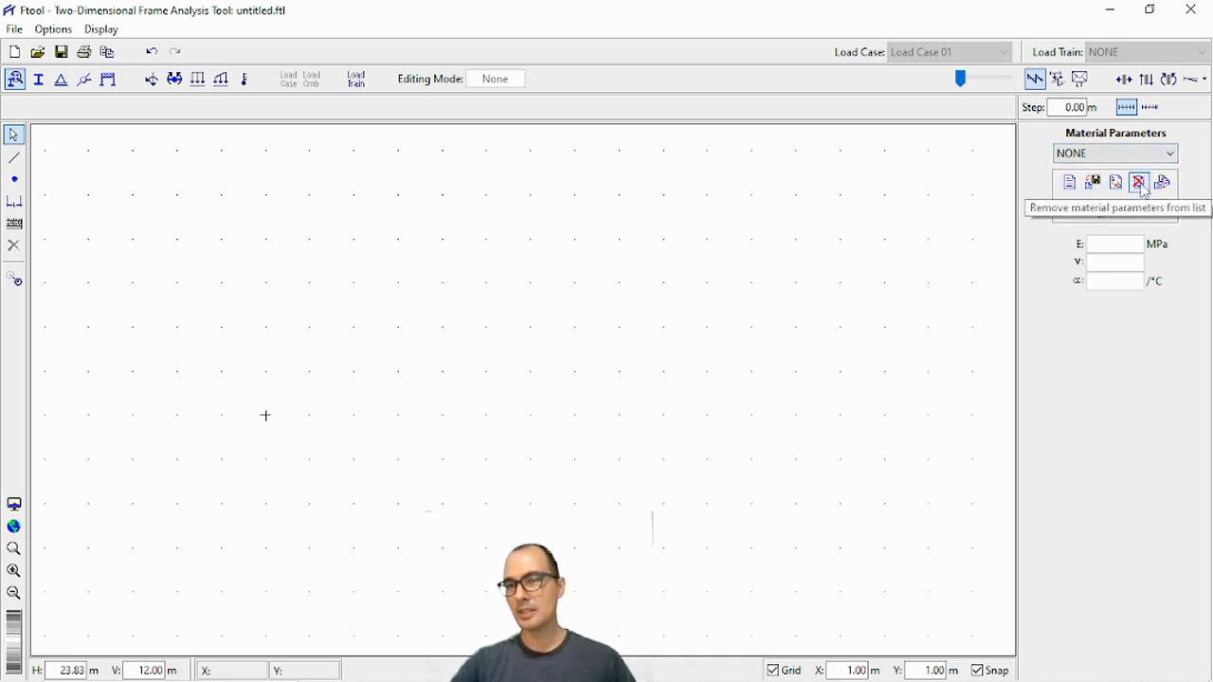
# Create a Concrete Isotropic material labelled Test
pyautogui.click(1069, 184)
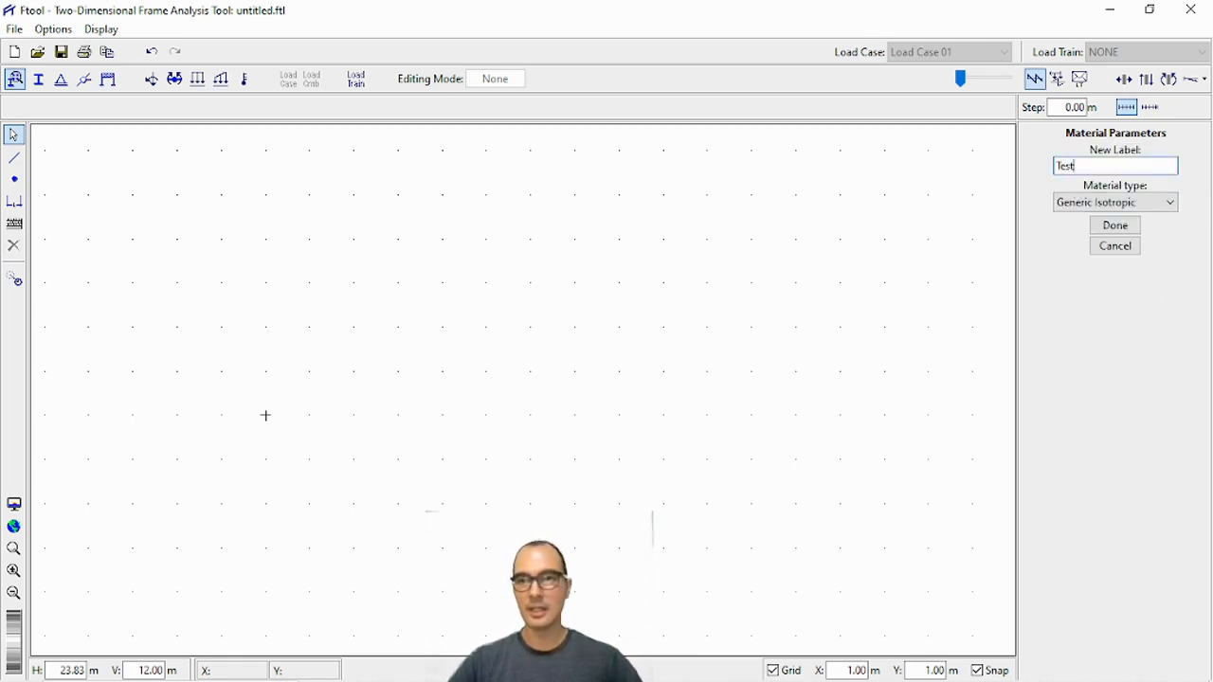
pyautogui.click(1070, 202)
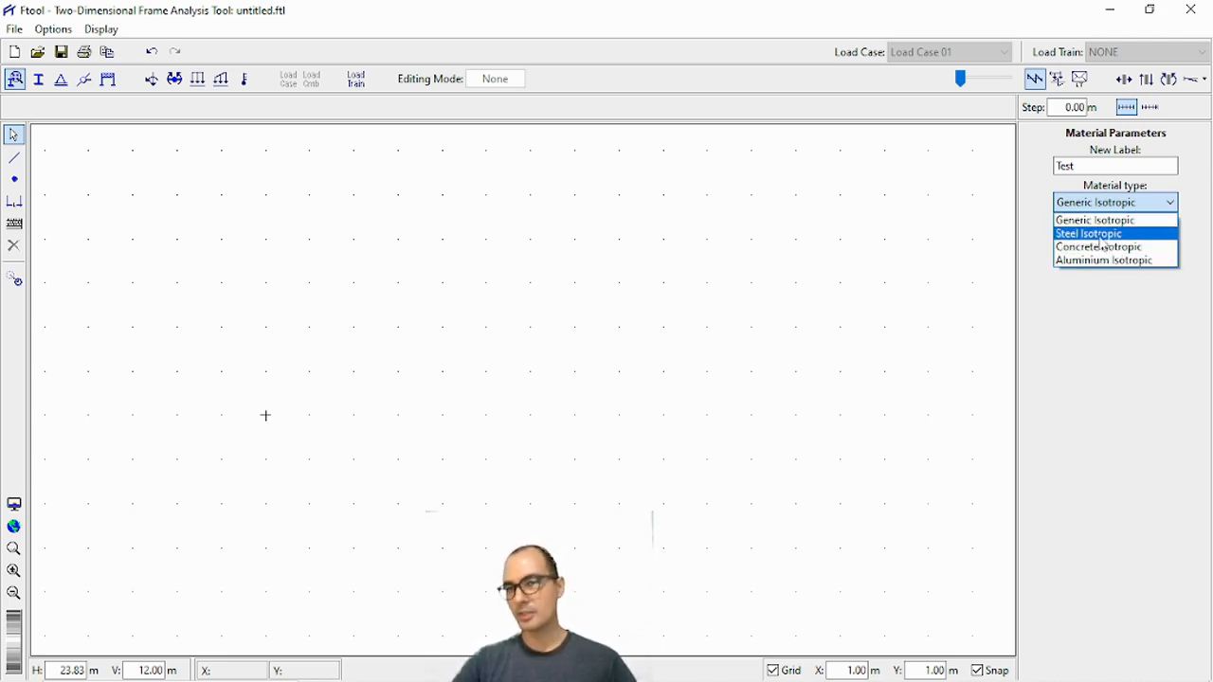
pyautogui.click(1101, 247)
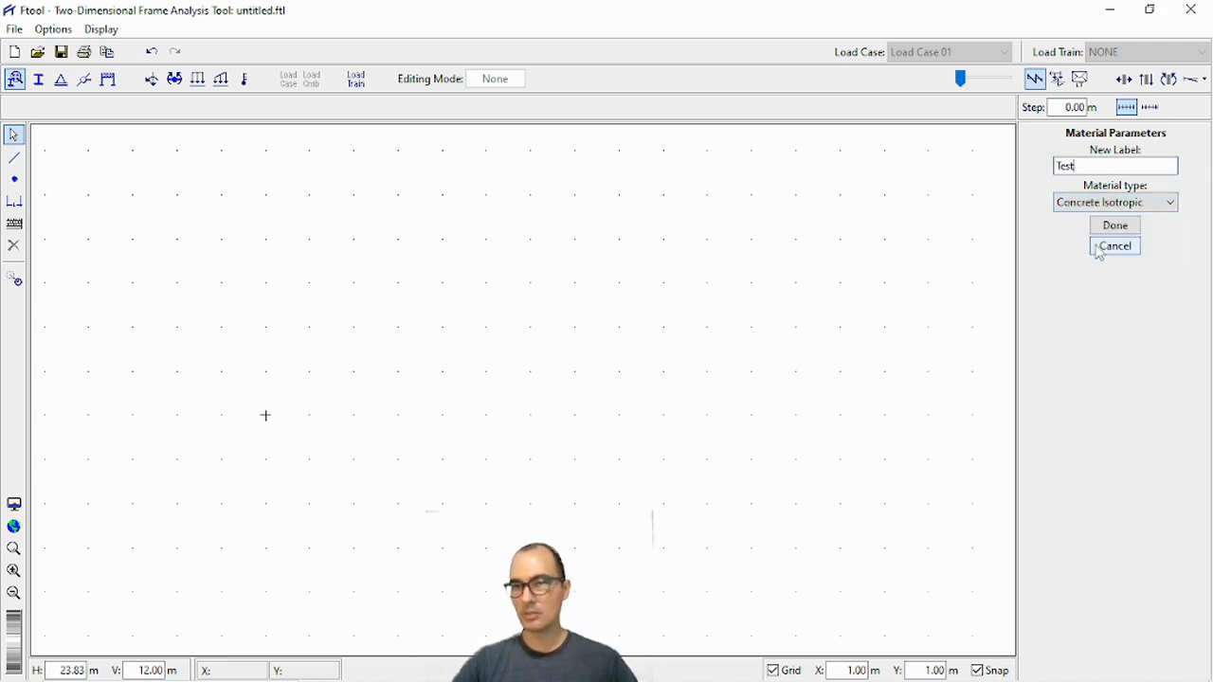
pyautogui.click(1110, 225)
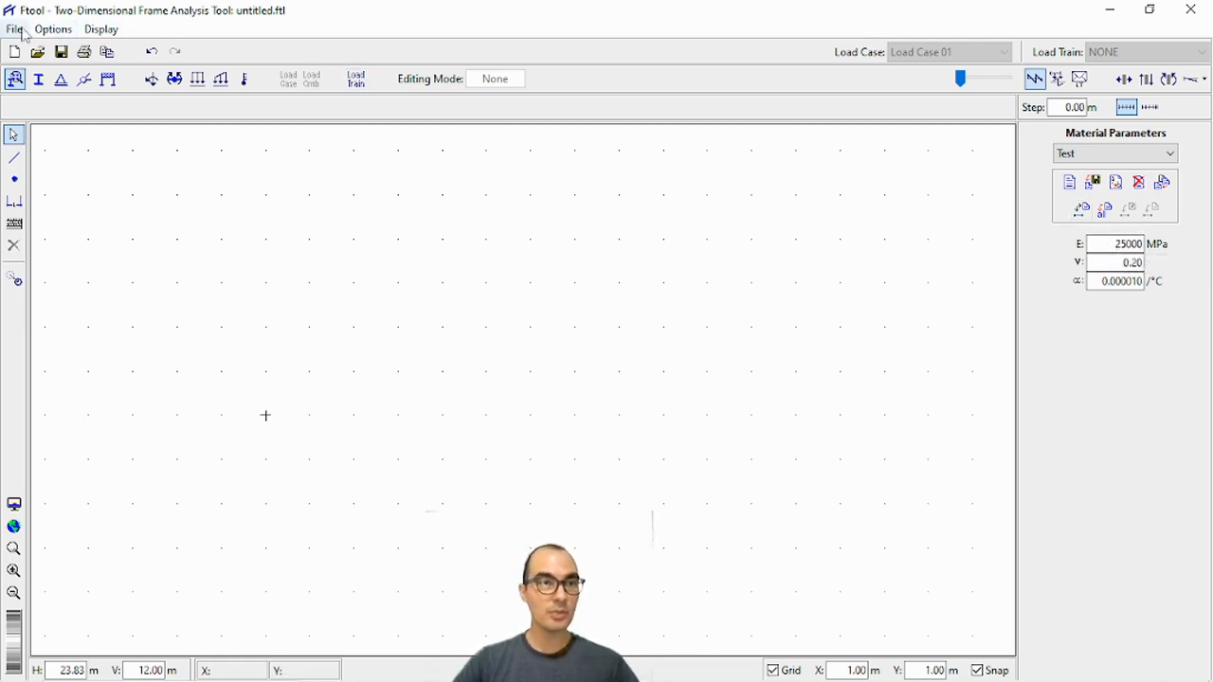
# Open the units and number formatting settings, check the length and displacement unit choices, and apply the SI preset
pyautogui.click(53, 30)
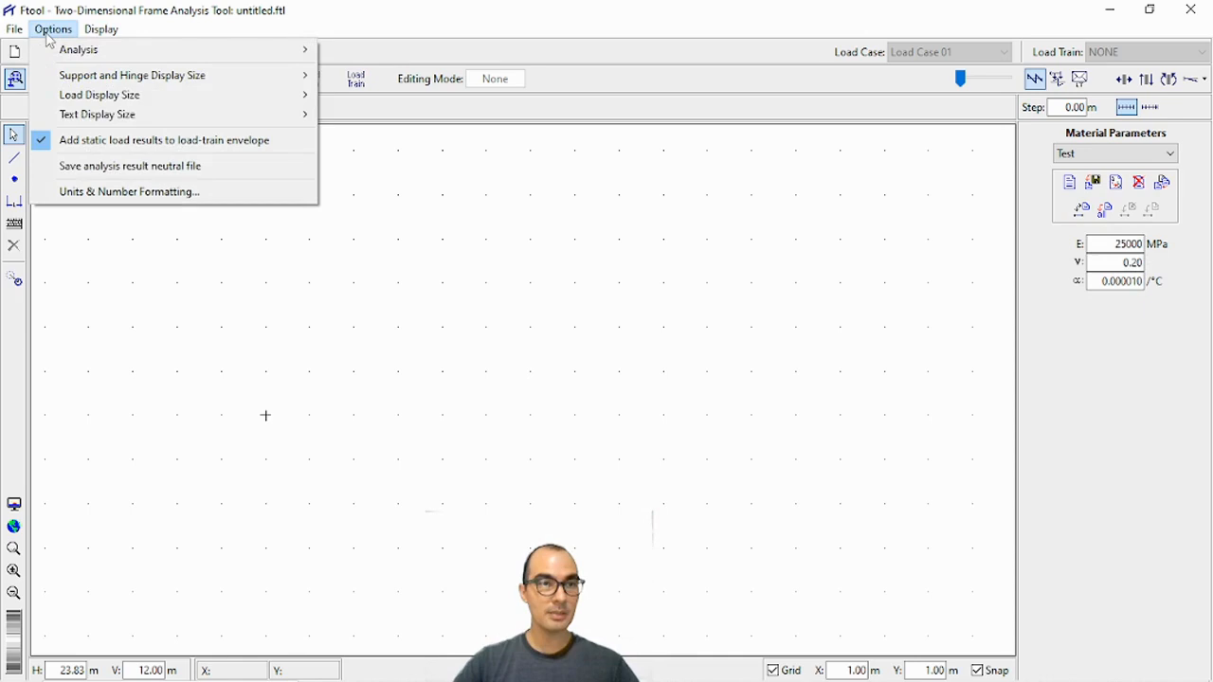
pyautogui.click(84, 193)
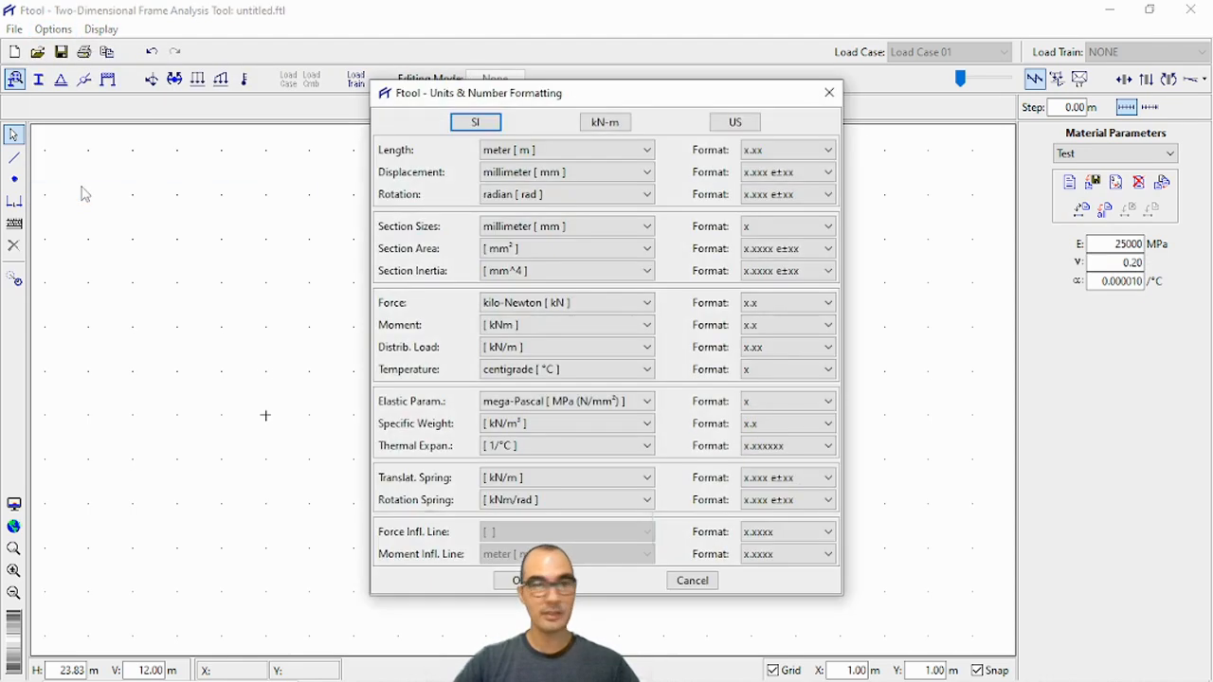
pyautogui.moveTo(593, 96); pyautogui.dragTo(551, 92)
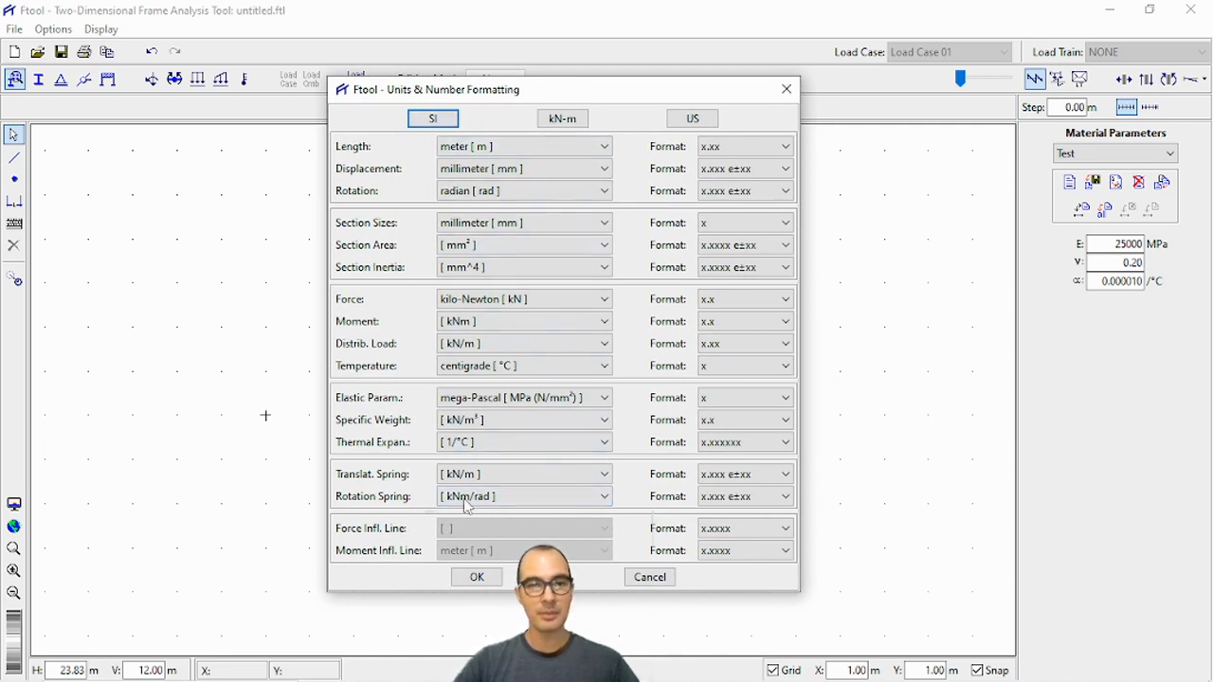
pyautogui.click(497, 155)
pyautogui.click(497, 158)
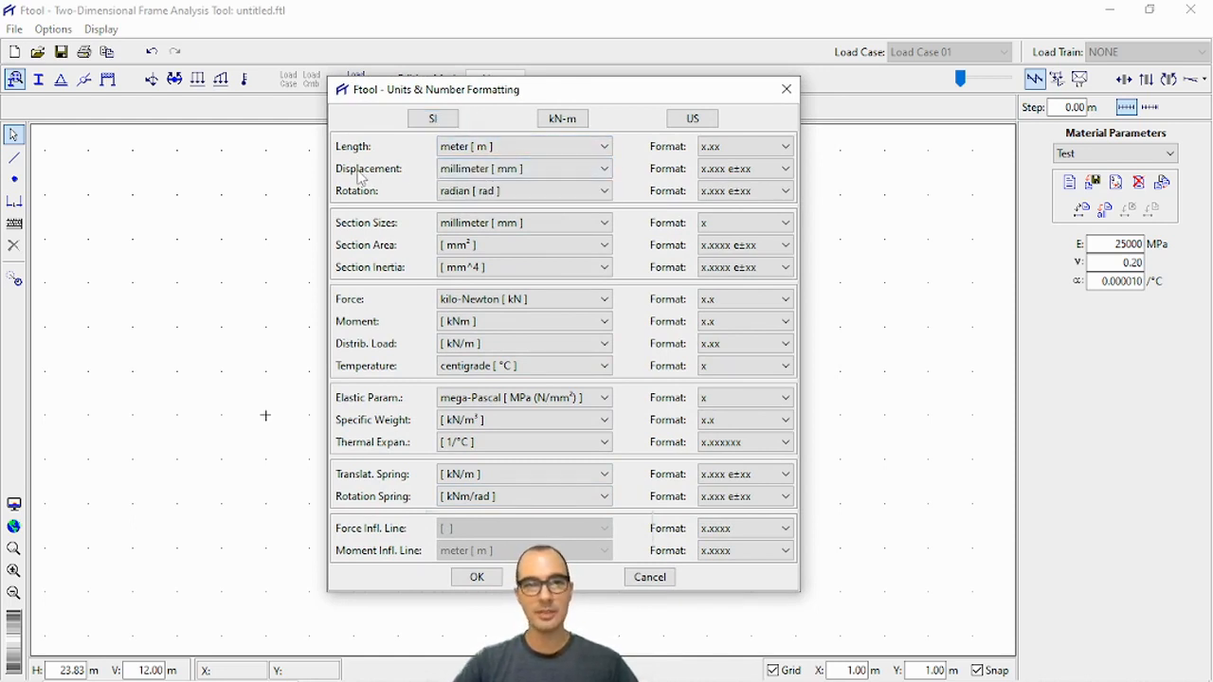
pyautogui.click(464, 170)
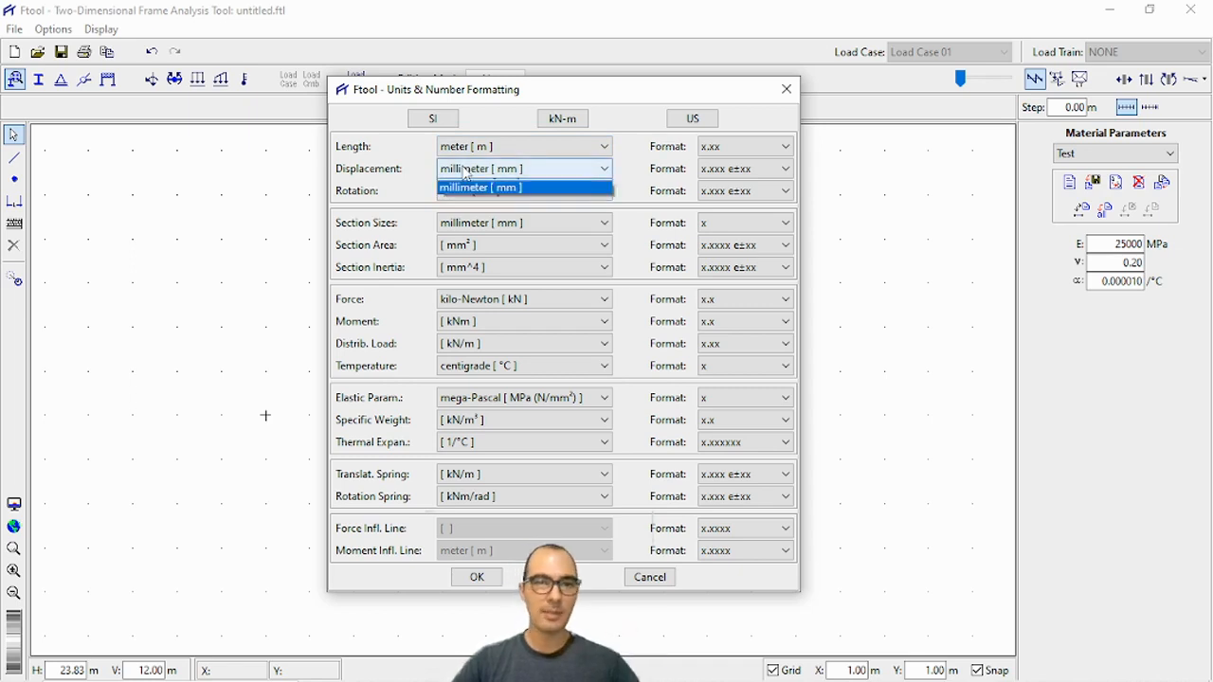
pyautogui.click(466, 170)
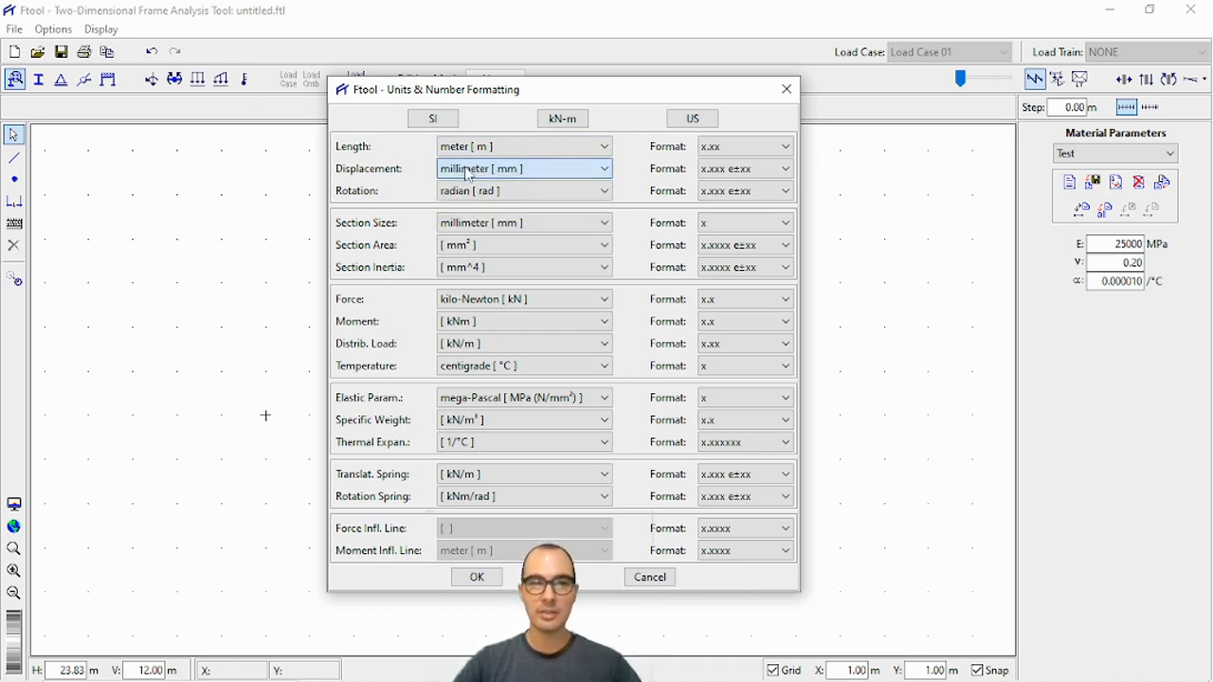
pyautogui.click(470, 173)
pyautogui.click(470, 172)
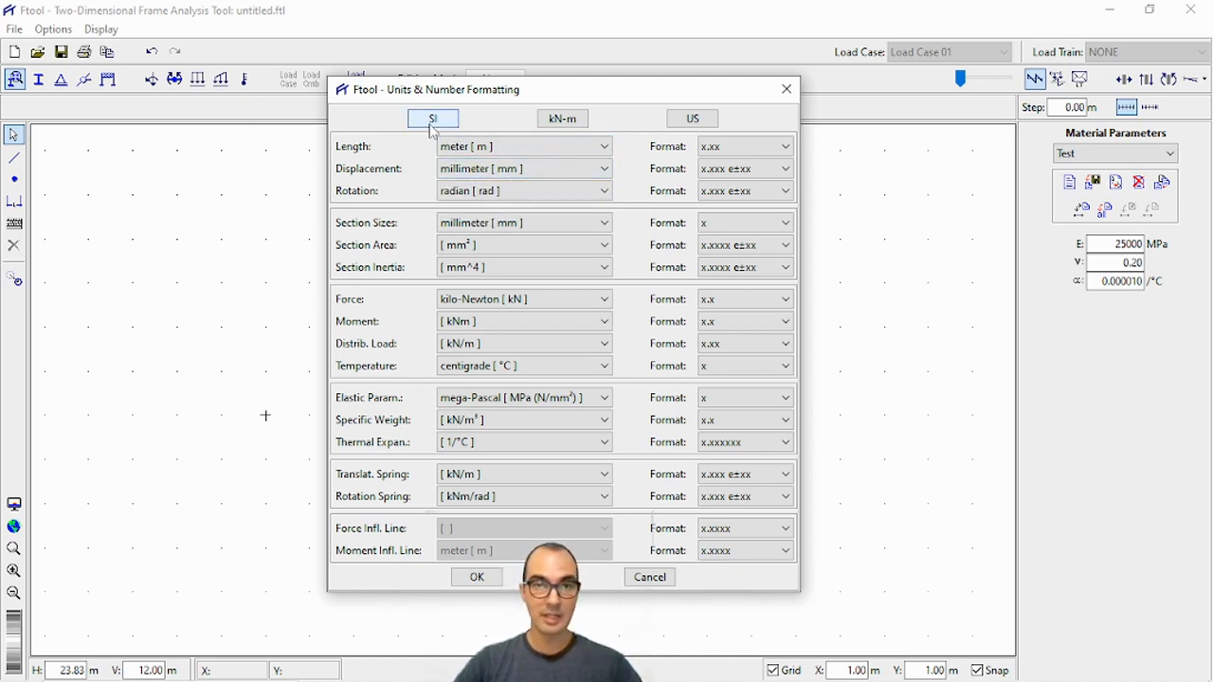
pyautogui.click(432, 122)
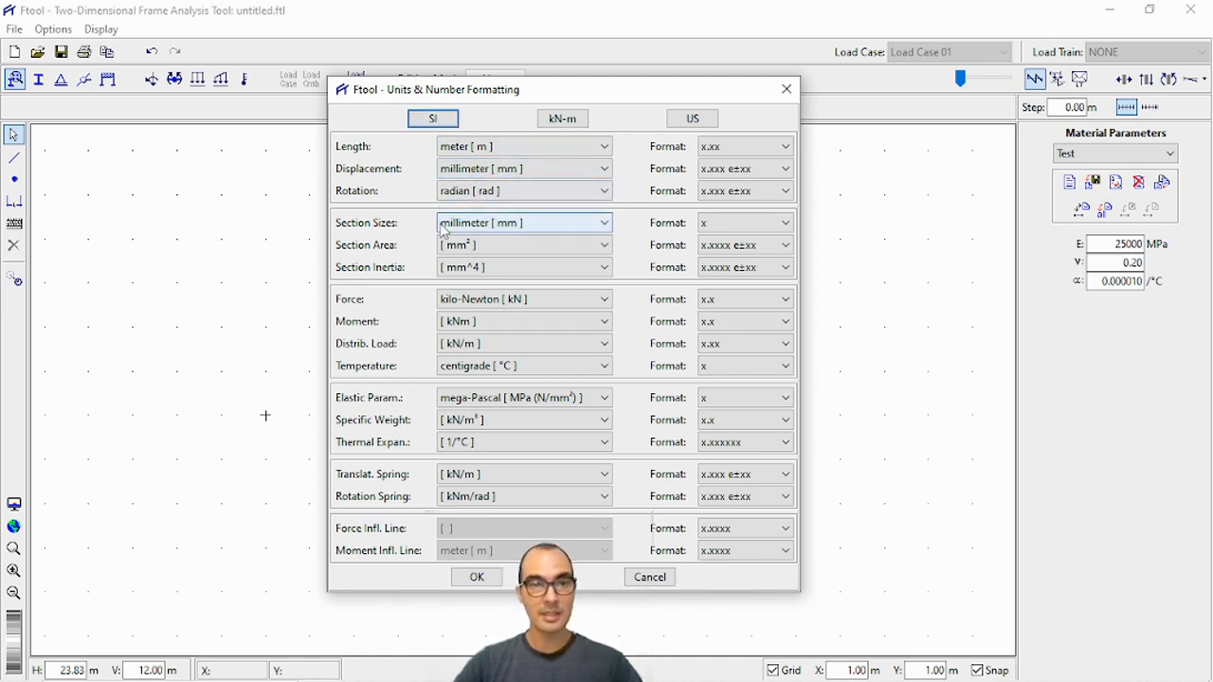
# Set the section sizes unit to centimetres with the whole-number format x
pyautogui.click(481, 226)
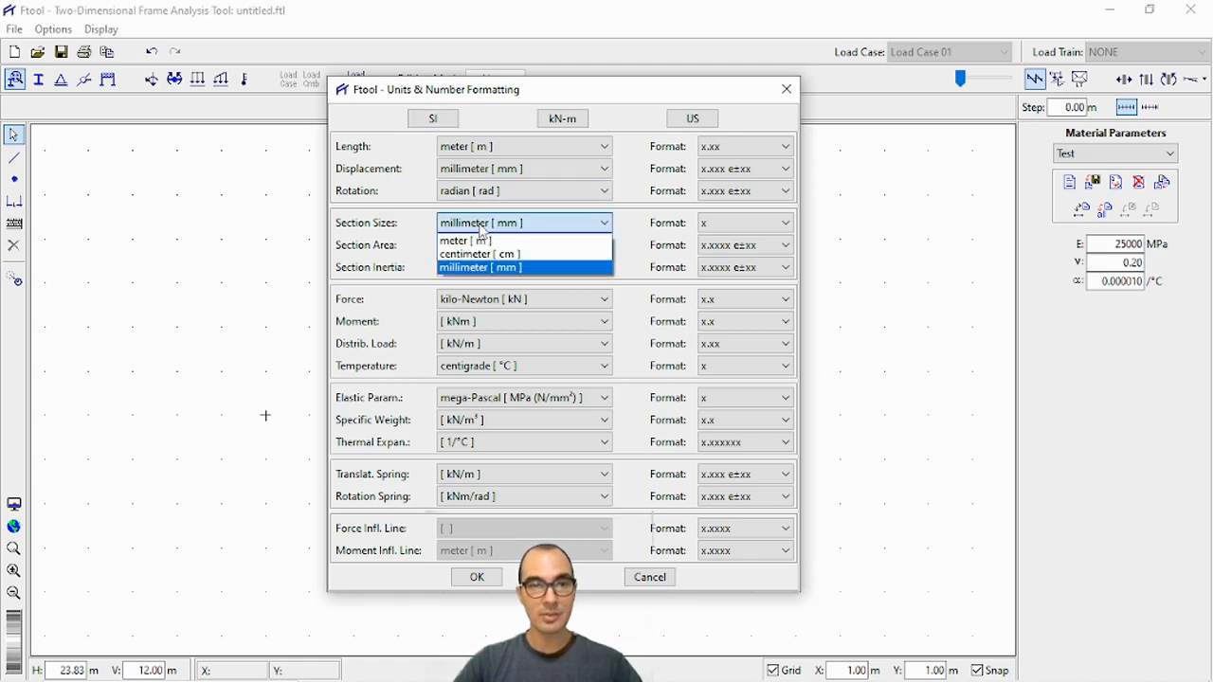
pyautogui.click(479, 254)
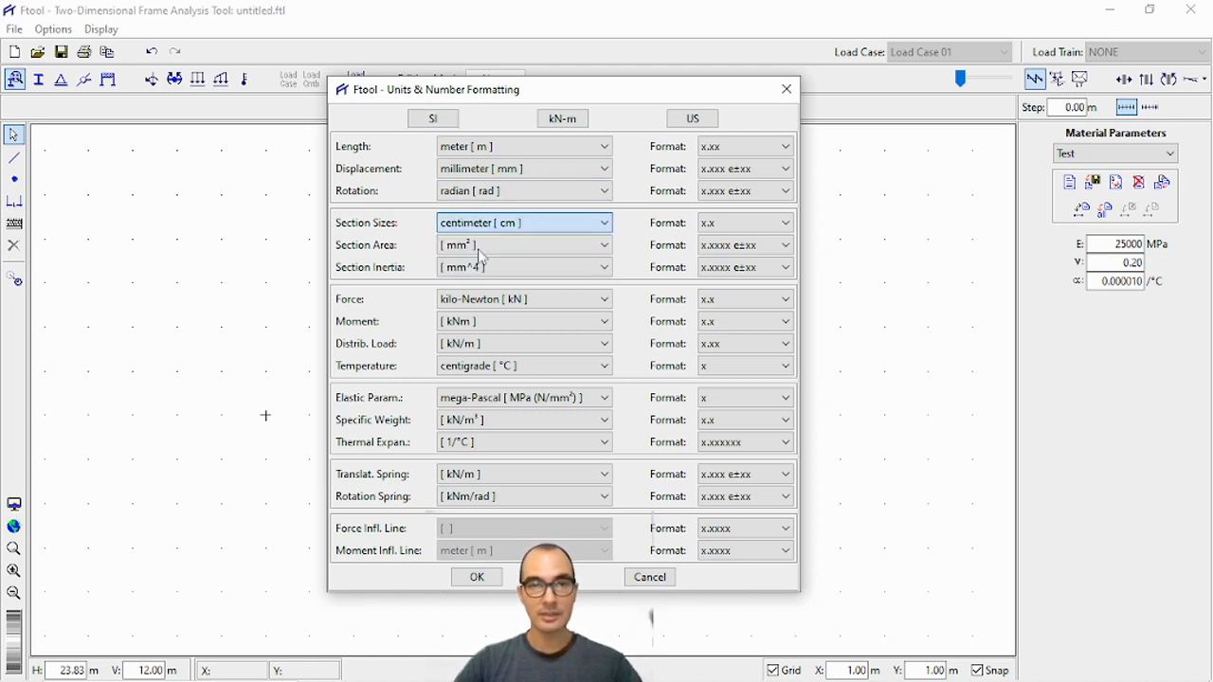
pyautogui.click(709, 226)
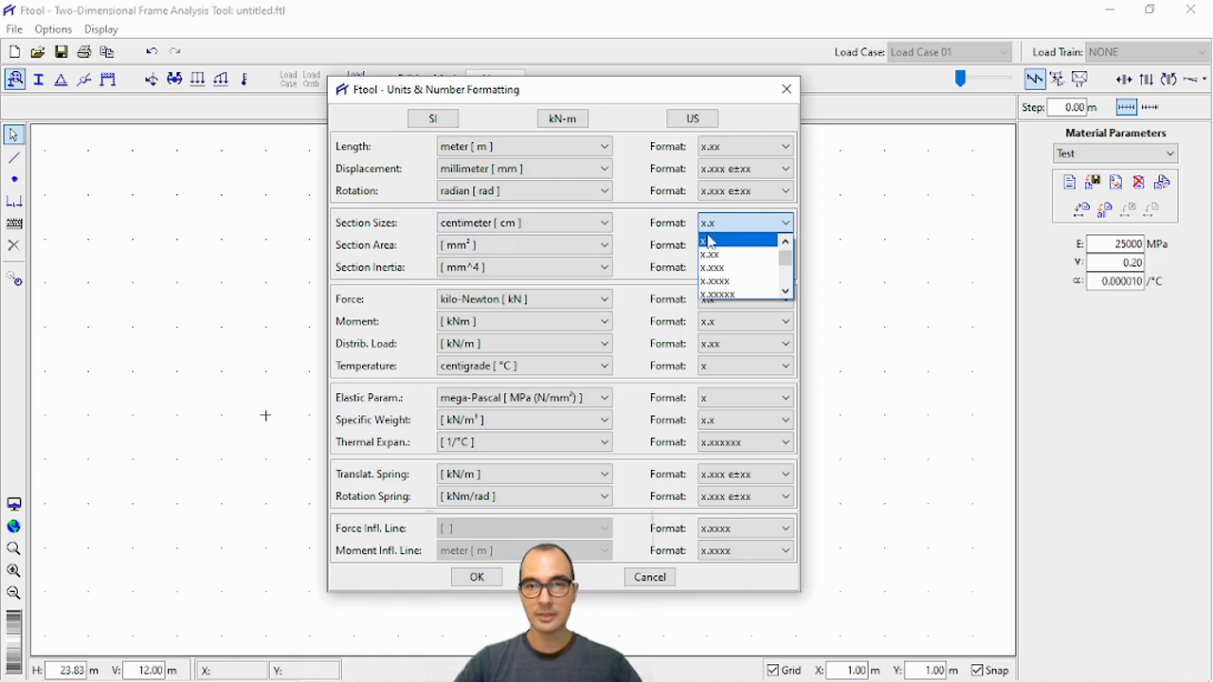
pyautogui.click(786, 243)
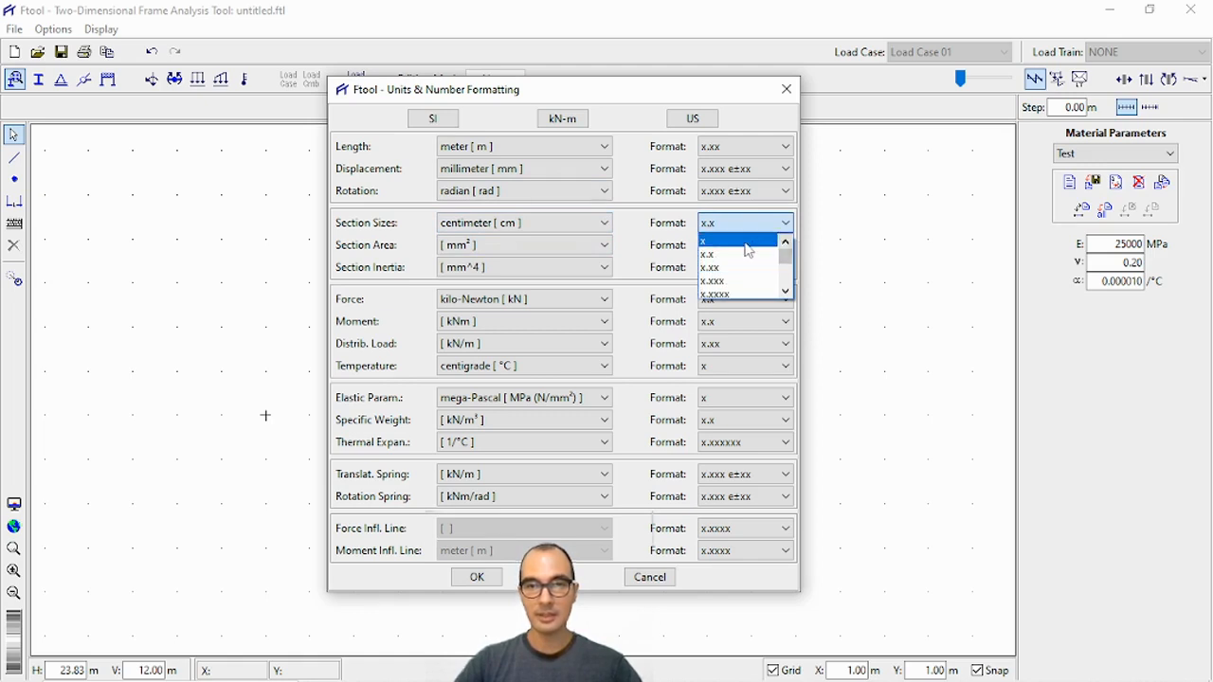
pyautogui.click(713, 241)
# Set the section area unit to cm² and the section inertia unit to cm^4, and accept the unit settings
pyautogui.click(485, 247)
pyautogui.click(456, 276)
pyautogui.click(725, 246)
pyautogui.click(726, 251)
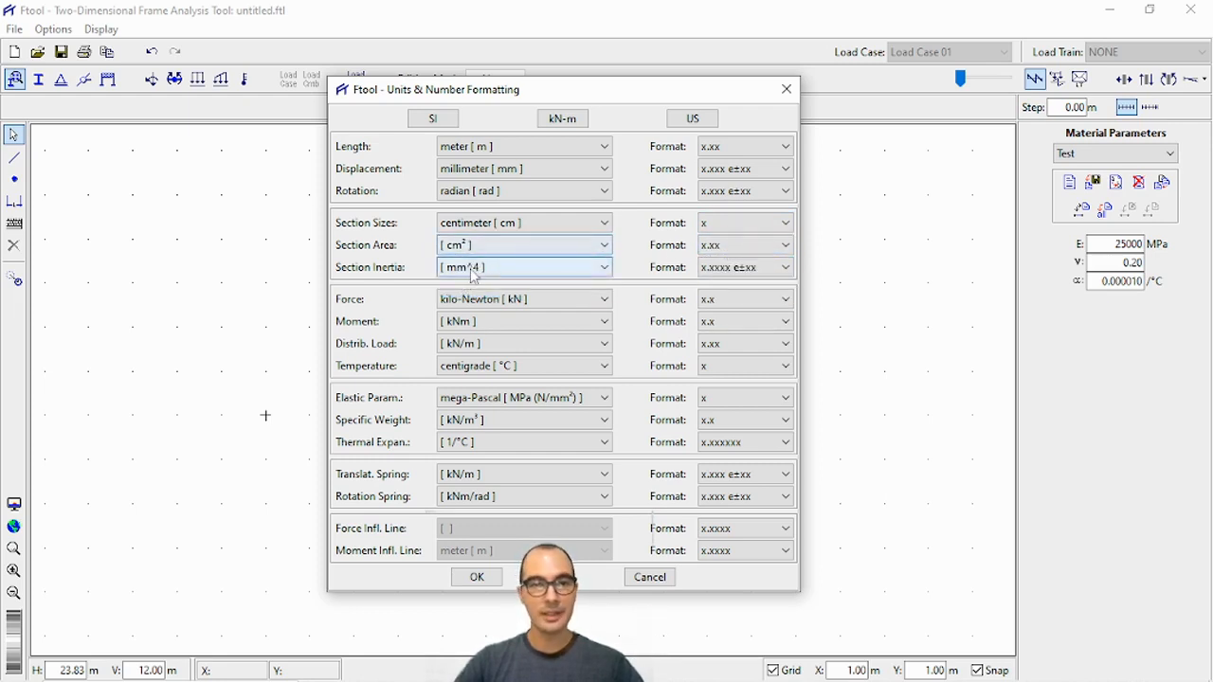
pyautogui.click(471, 269)
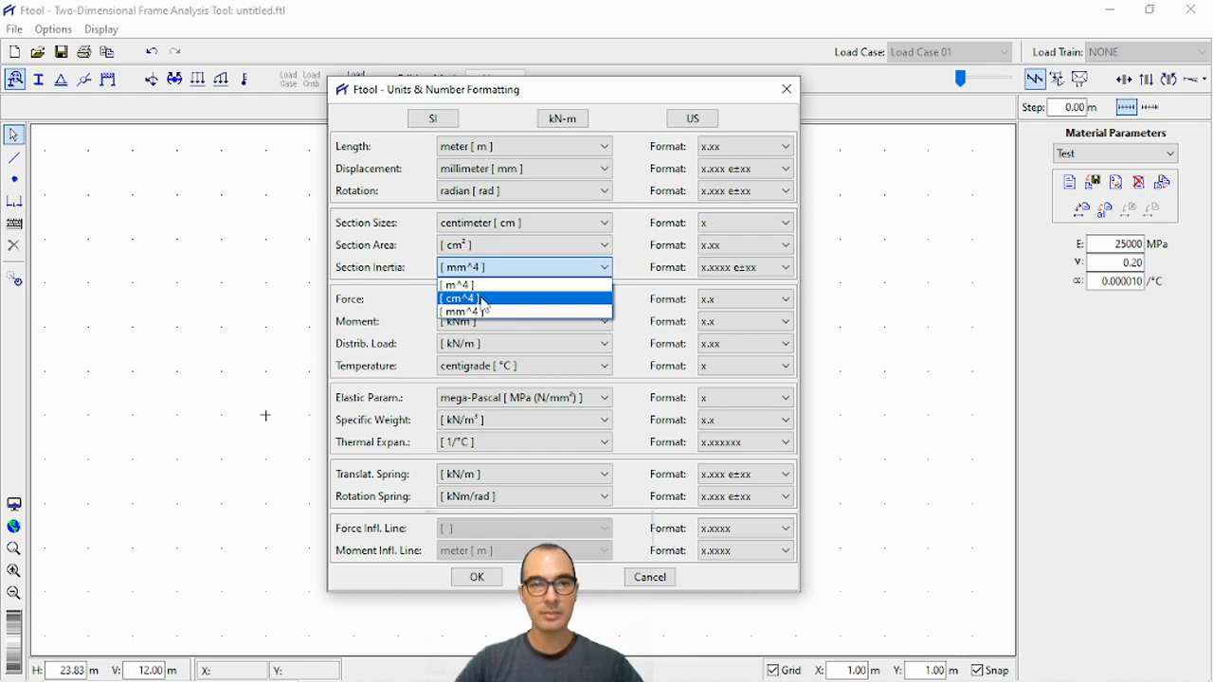
pyautogui.click(482, 301)
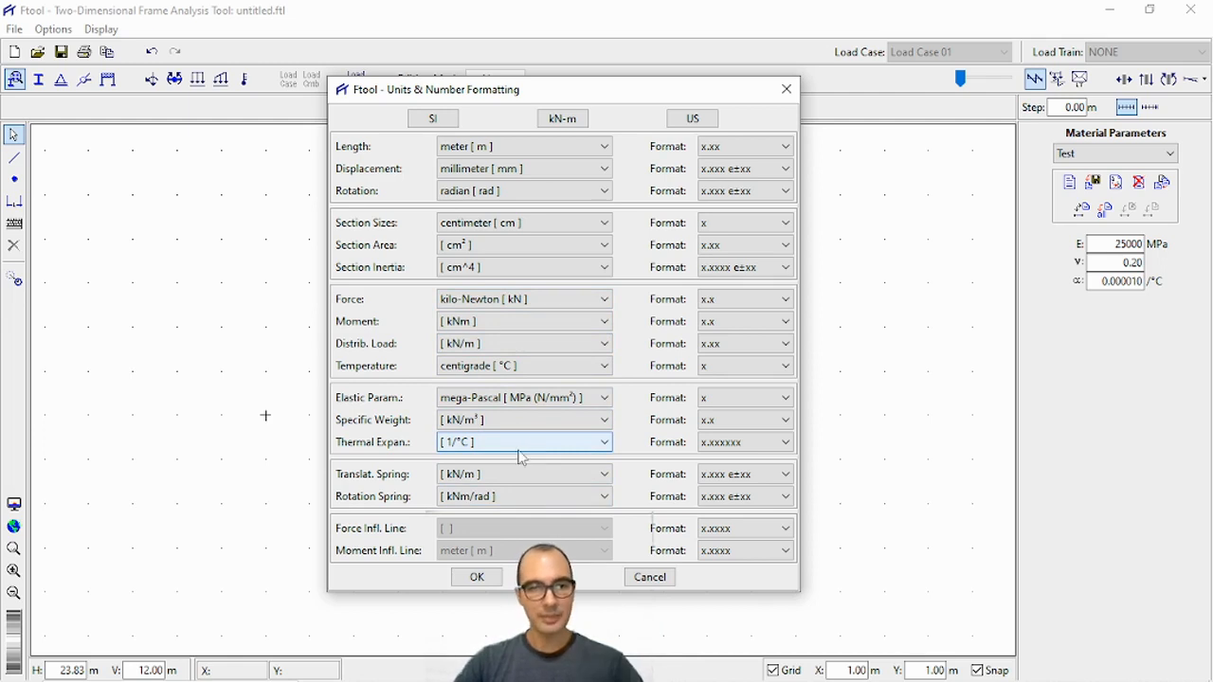
pyautogui.click(475, 577)
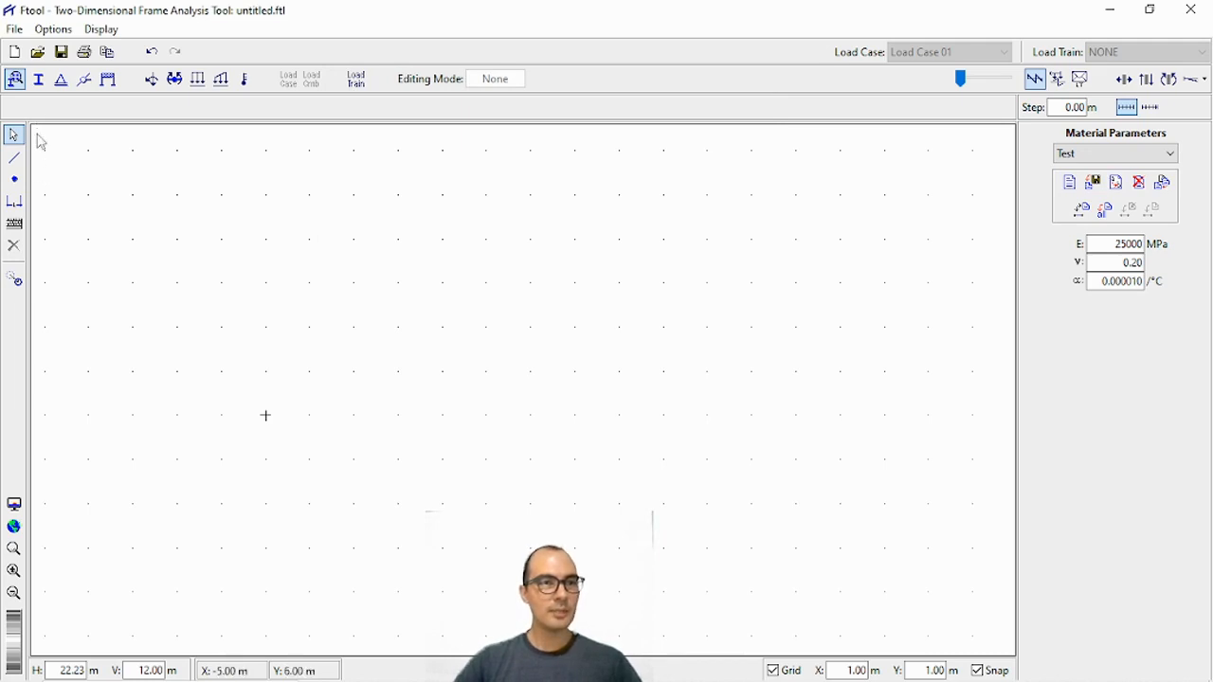
# Show the section properties, briefly try member drawing mode and return to selection mode
pyautogui.click(39, 80)
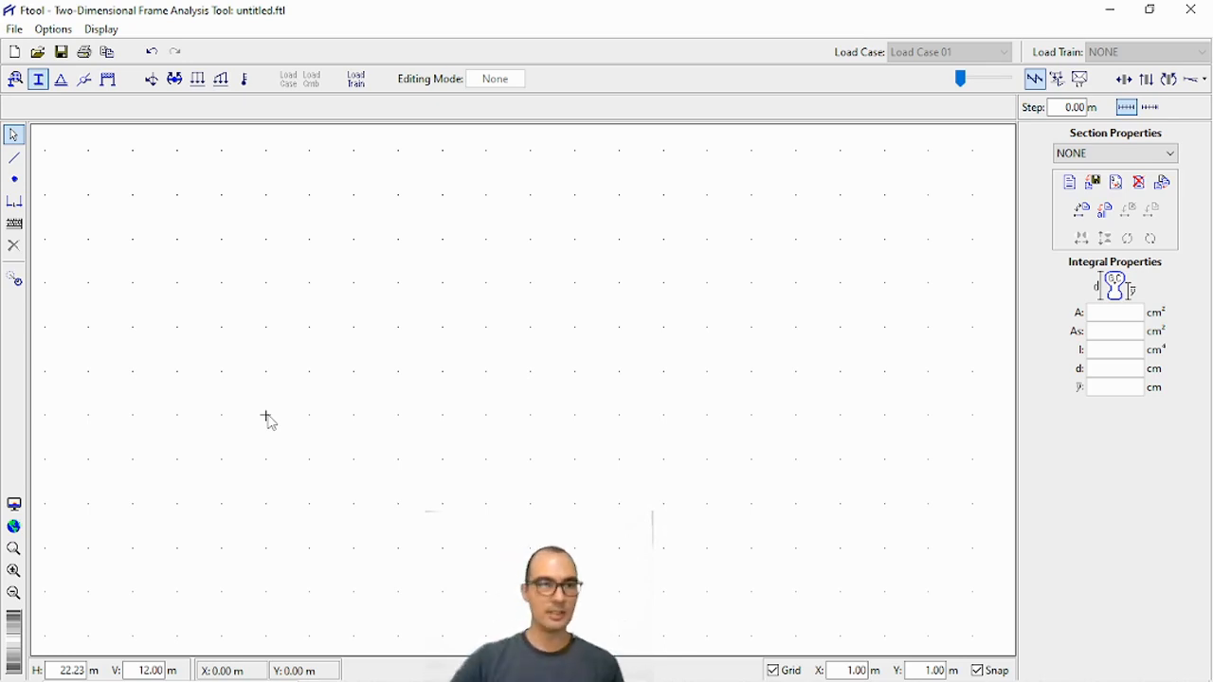
pyautogui.click(14, 158)
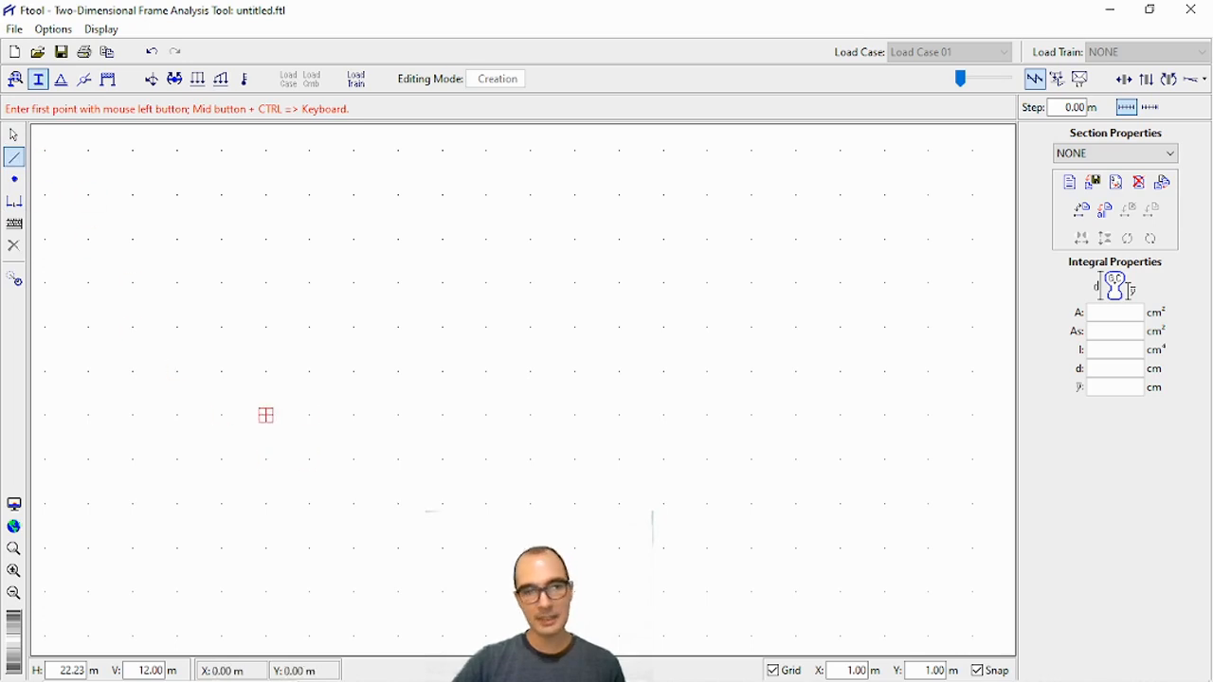
pyautogui.click(13, 135)
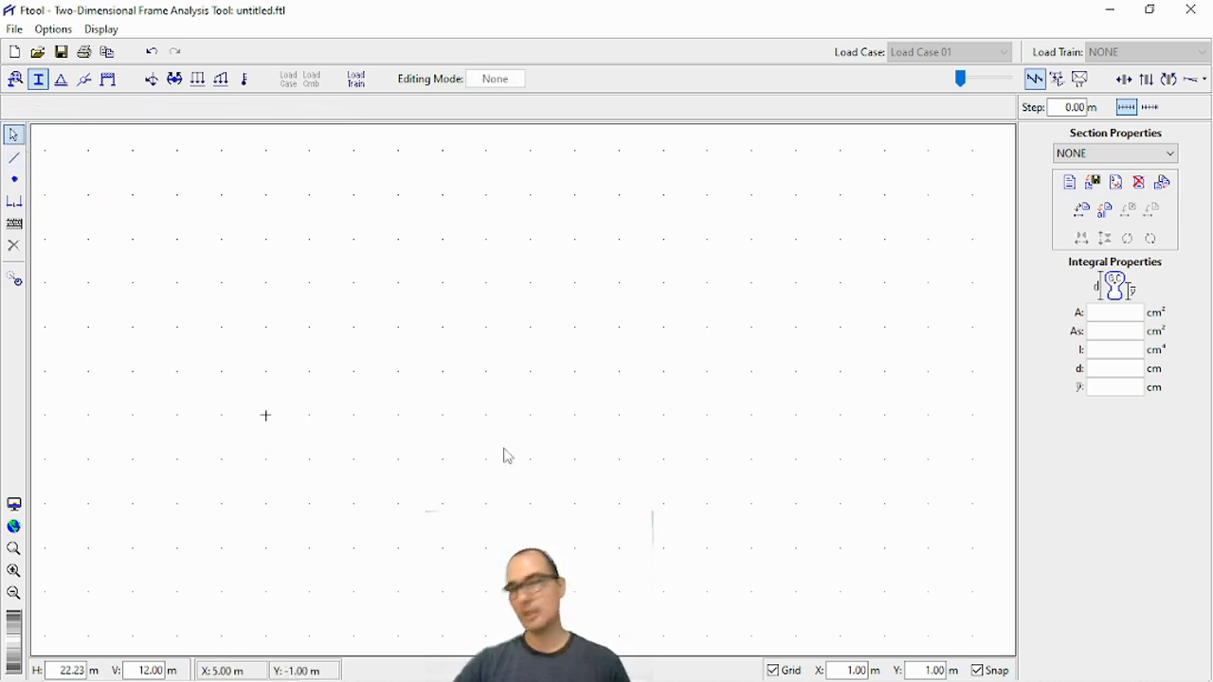
pyautogui.click(38, 79)
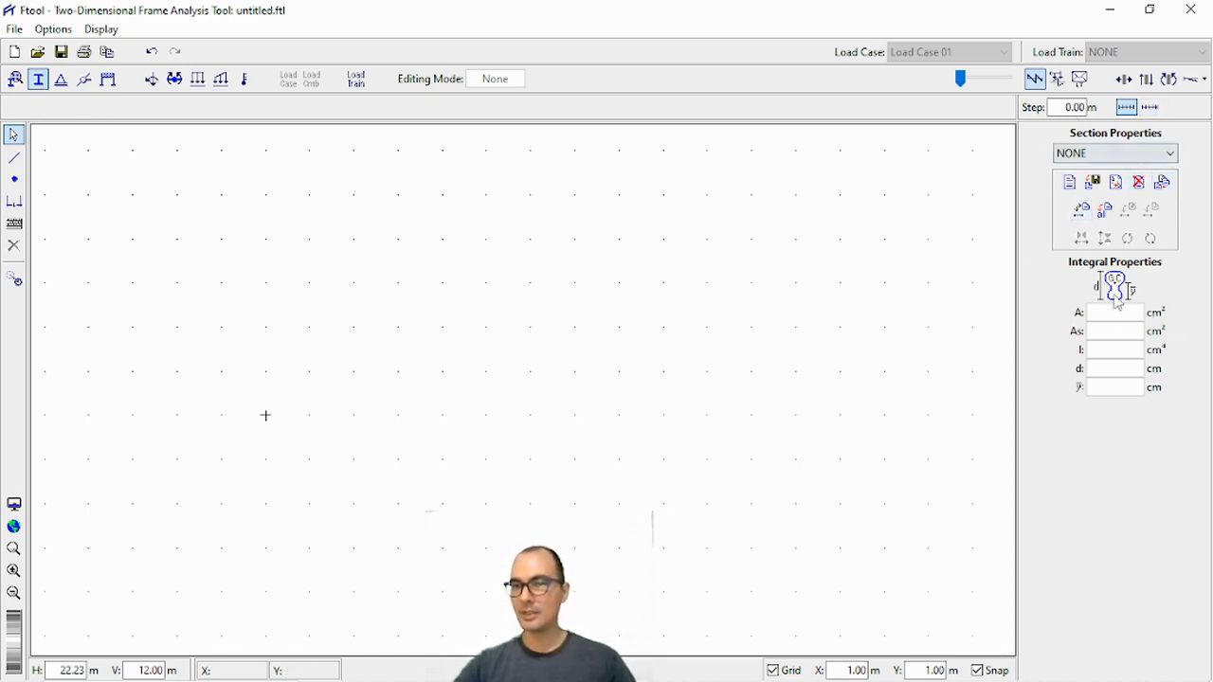
# Create a Gerdau-AcoMinas I-shapes (BR) section labelled Test, browse its 15 cm profiles and remove it from the section list
pyautogui.click(1070, 183)
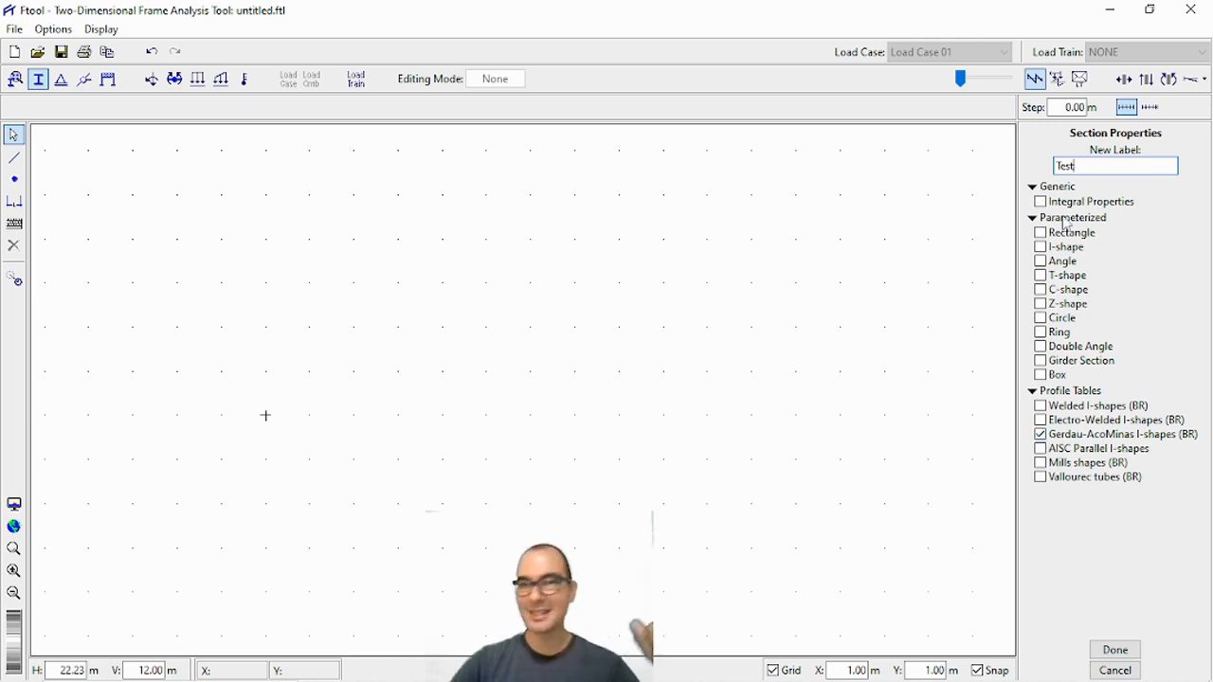
pyautogui.click(1104, 658)
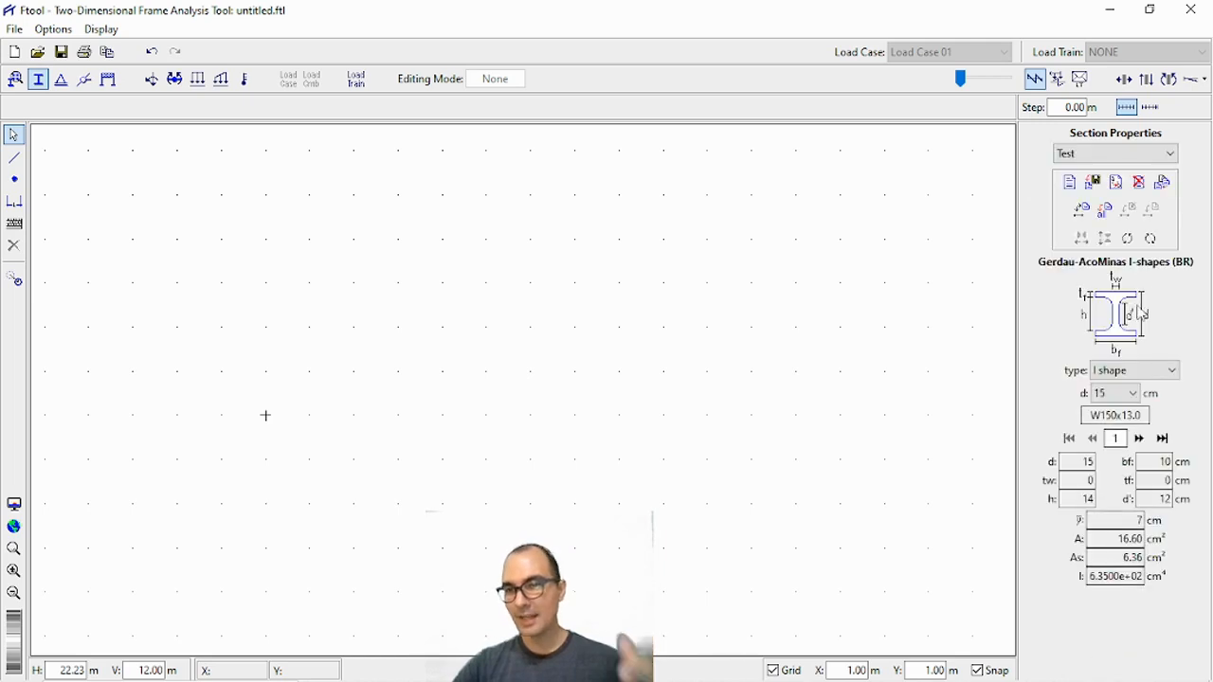
pyautogui.click(1140, 445)
pyautogui.click(1139, 445)
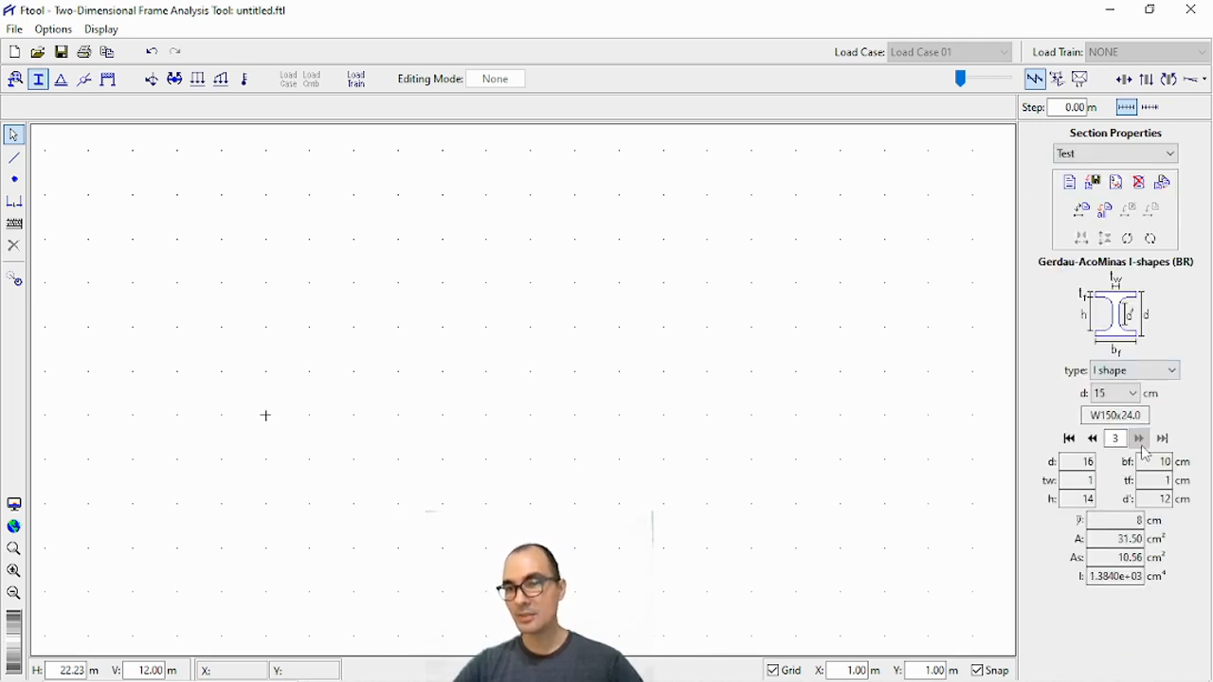
pyautogui.click(1092, 438)
pyautogui.click(1069, 439)
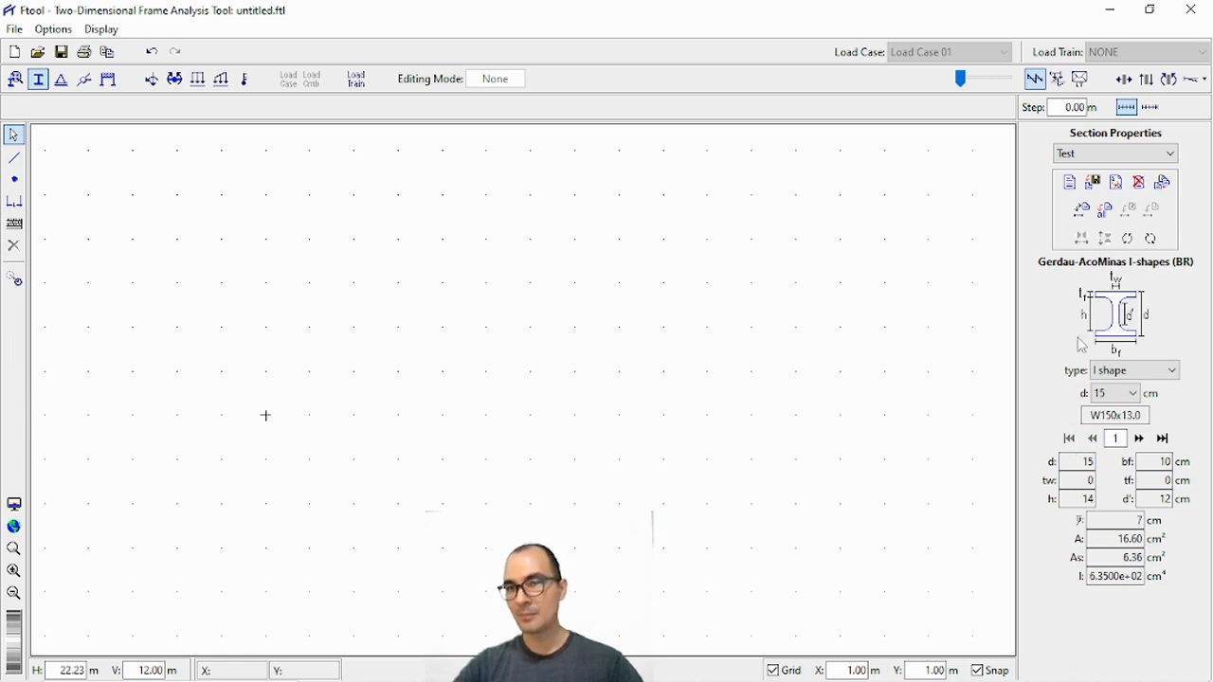
pyautogui.click(1138, 181)
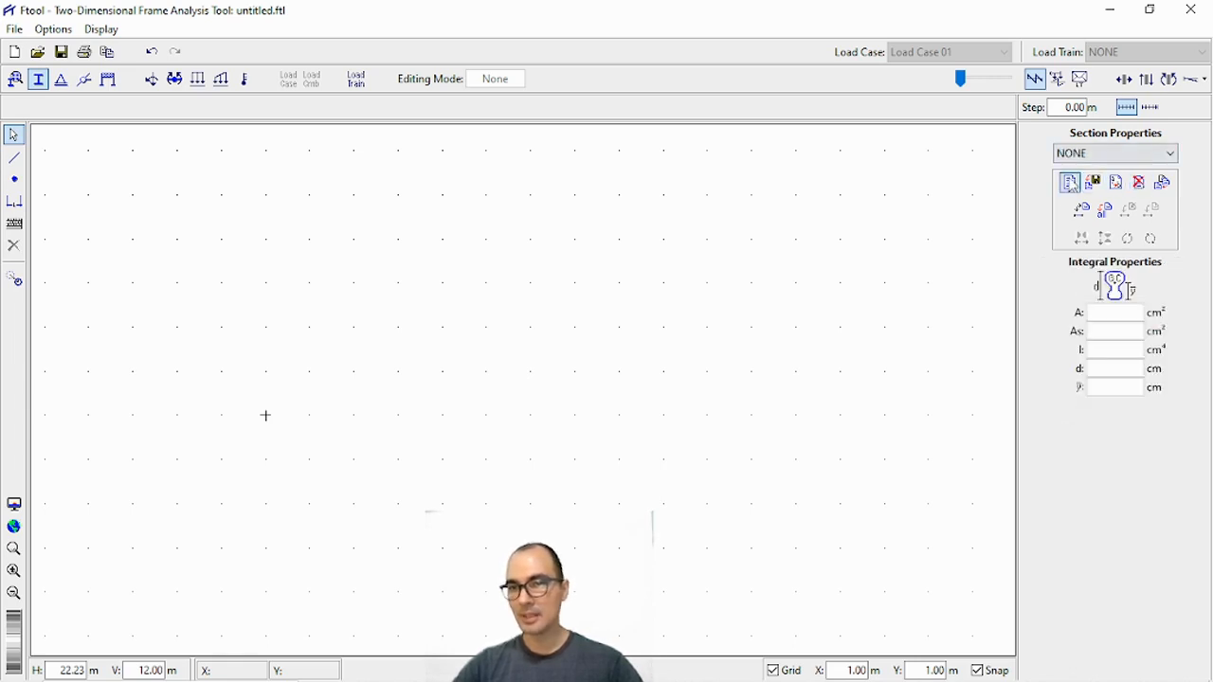
# Create a Circle section labelled test with a 30 cm diameter and remove it from the section list
pyautogui.click(1069, 182)
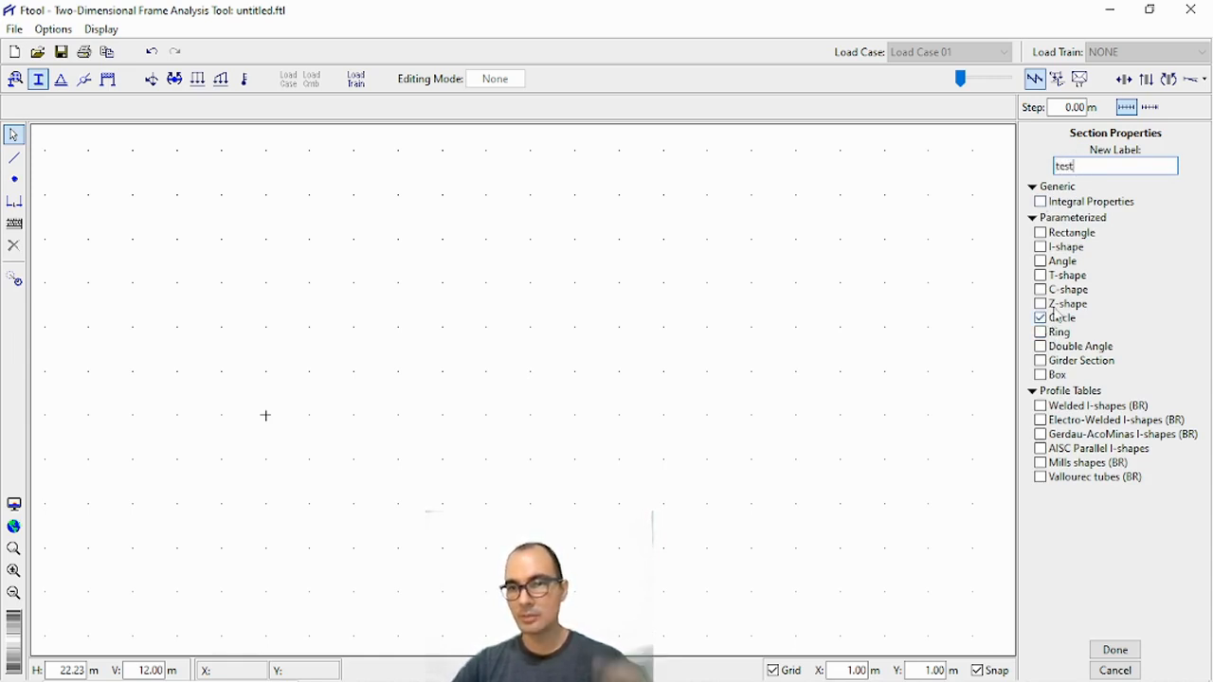
pyautogui.click(1115, 663)
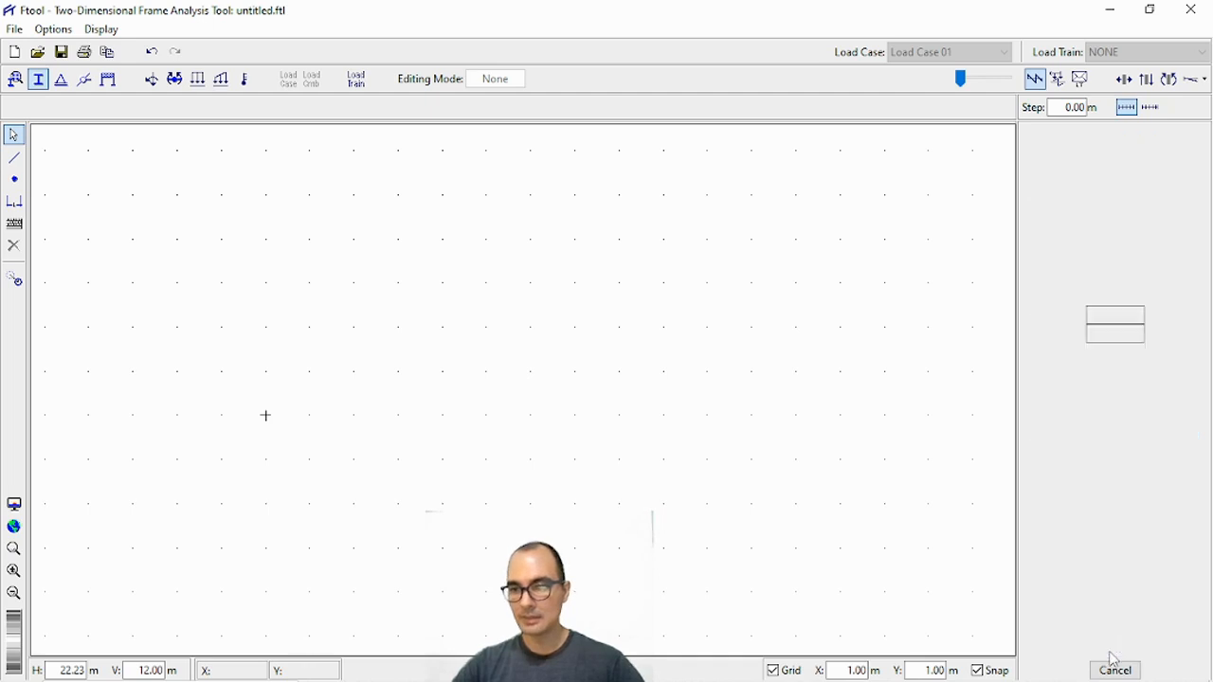
pyautogui.click(1138, 315)
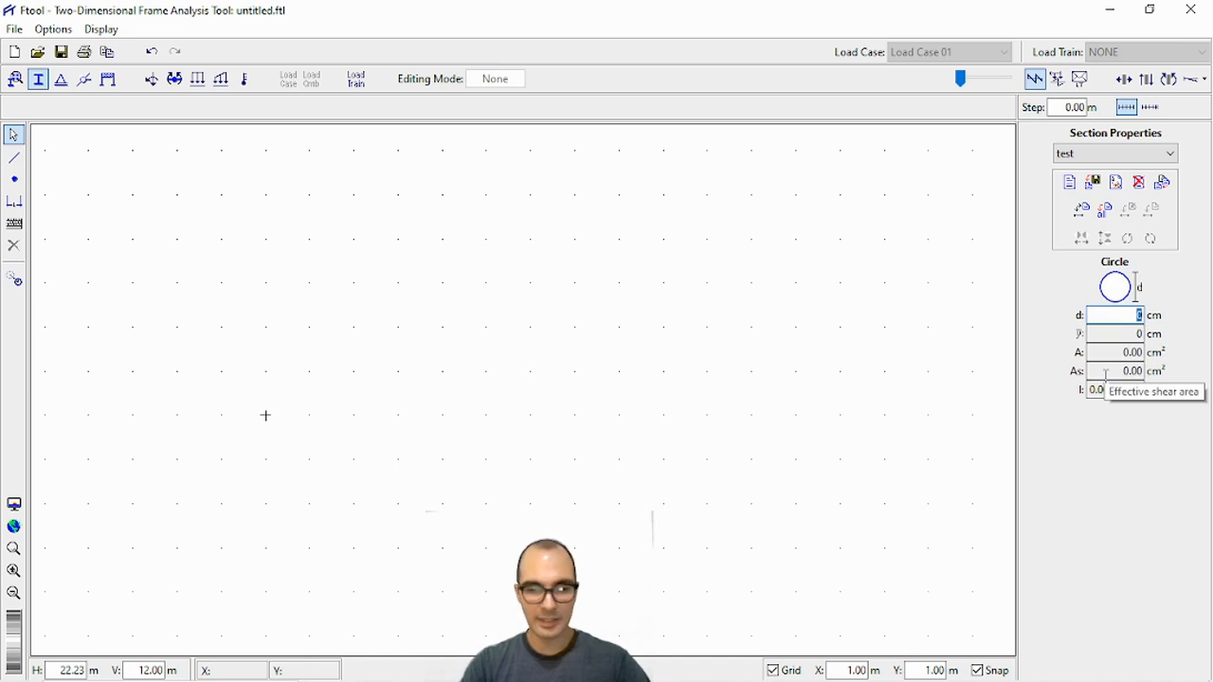
pyautogui.write('30')
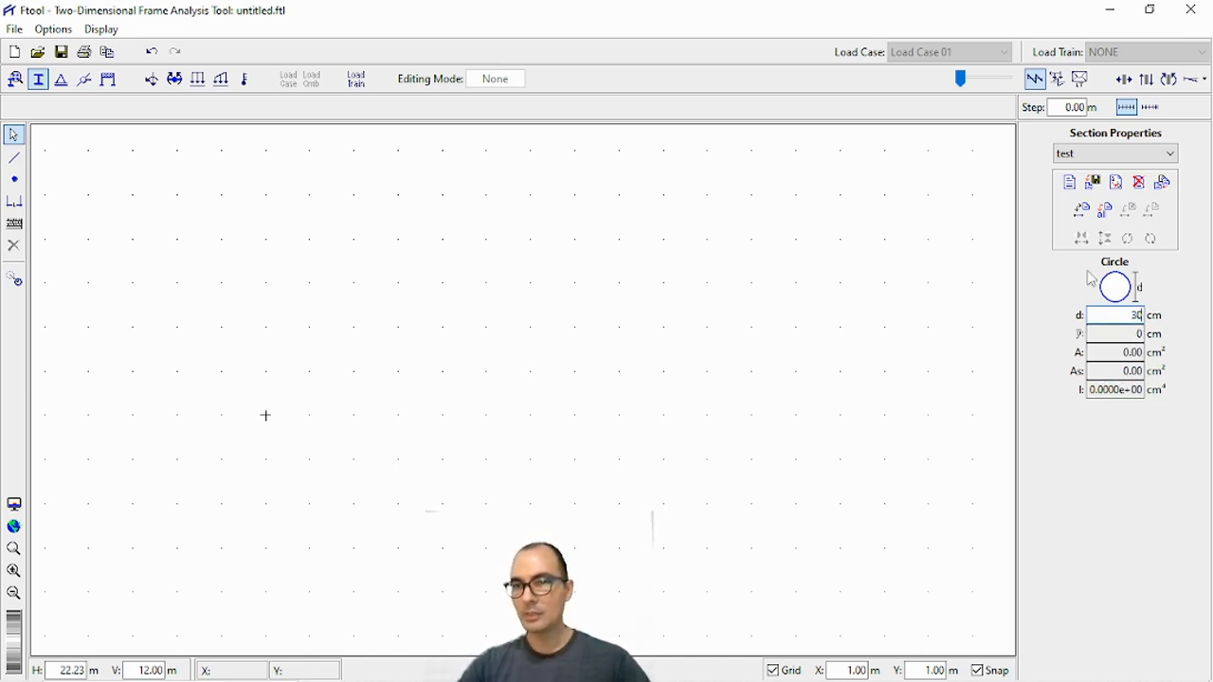
pyautogui.press('Return')
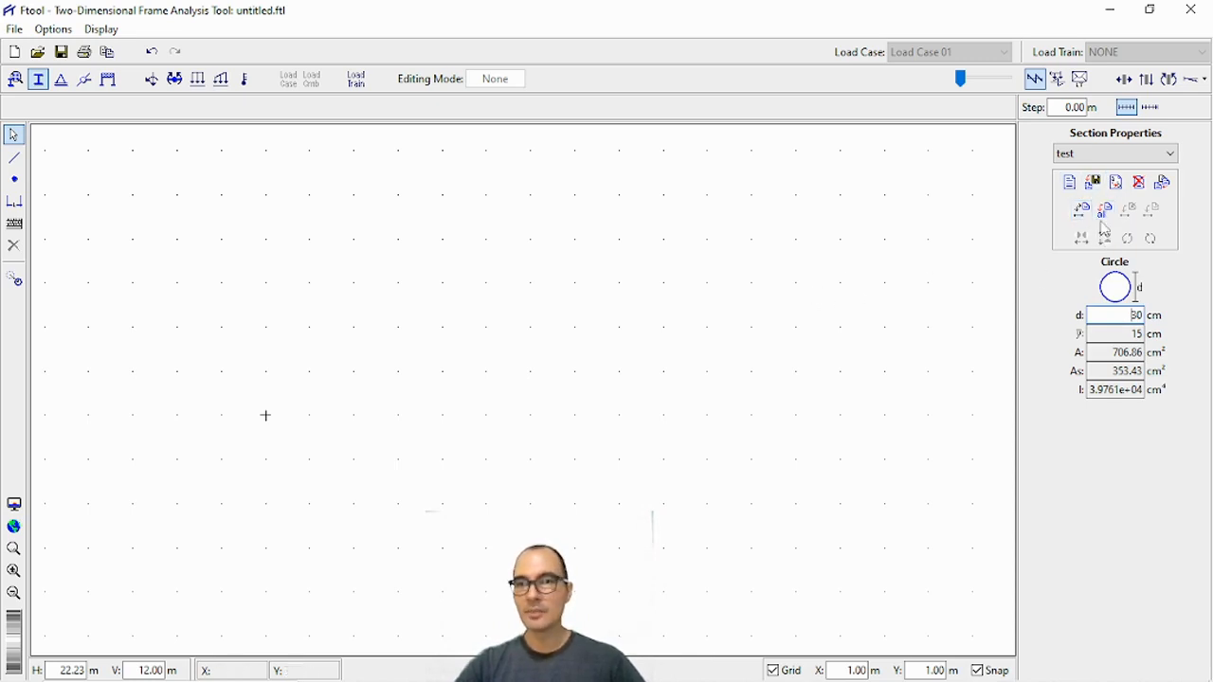
pyautogui.click(1137, 181)
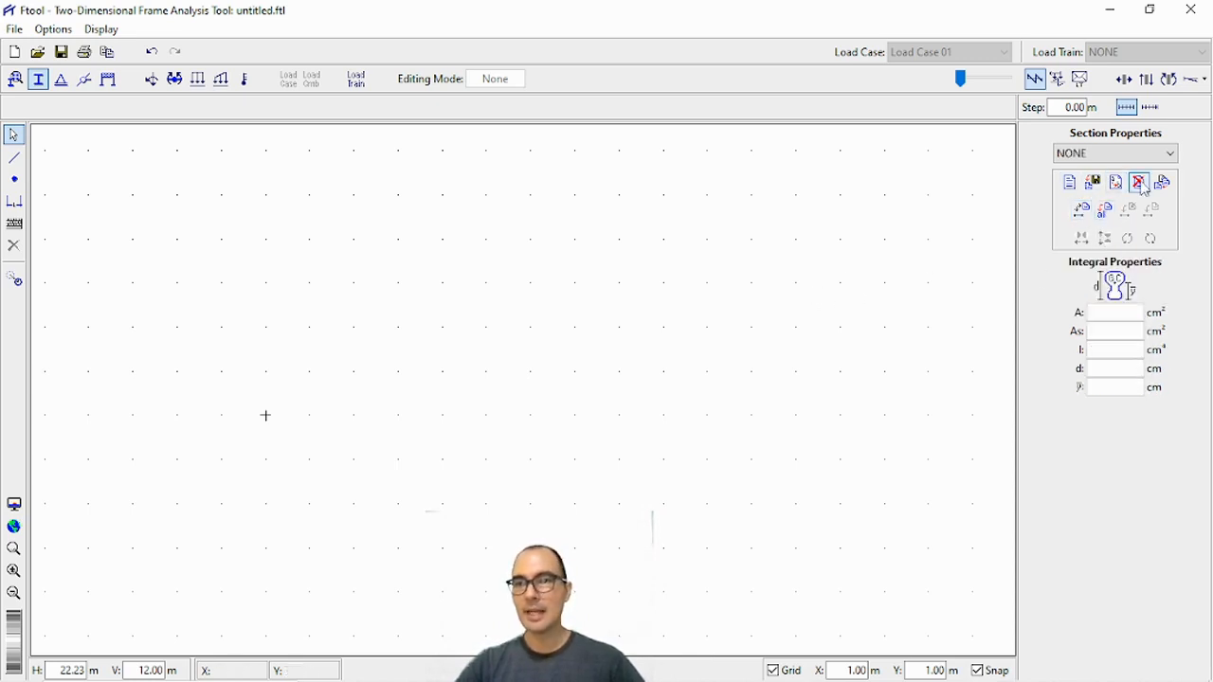
# Create a Rectangle section labelled Test with a depth d of 45 cm and a width b of 25 cm
pyautogui.click(1070, 181)
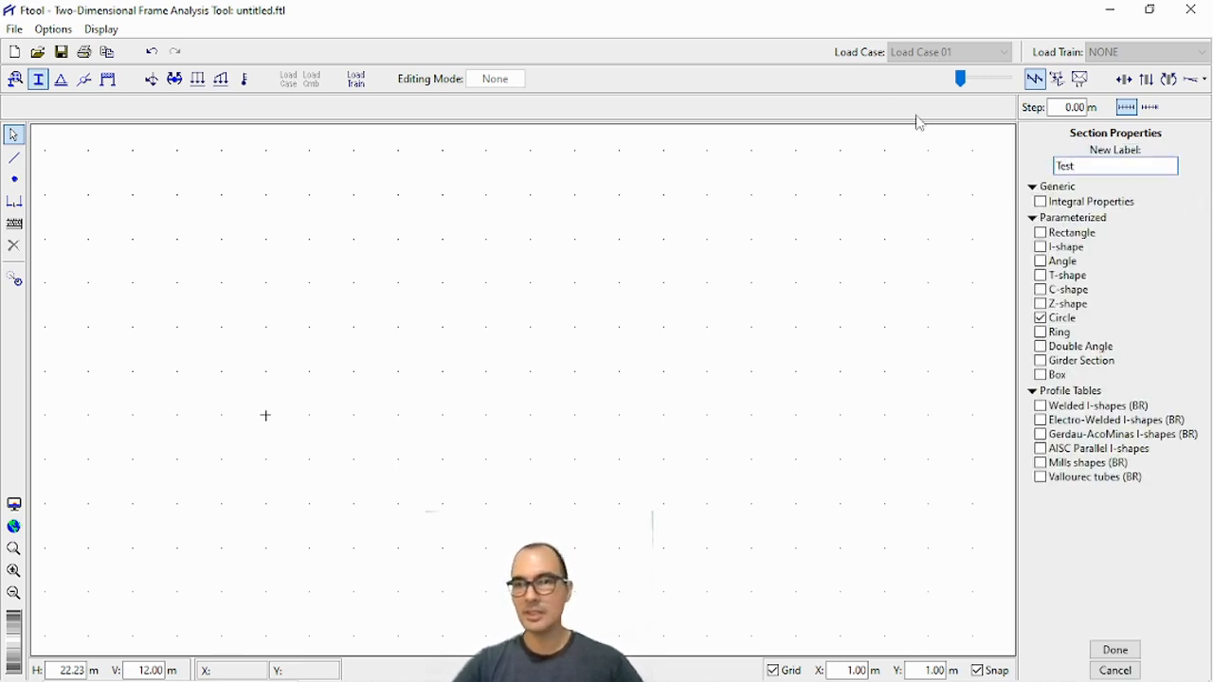
pyautogui.click(1042, 233)
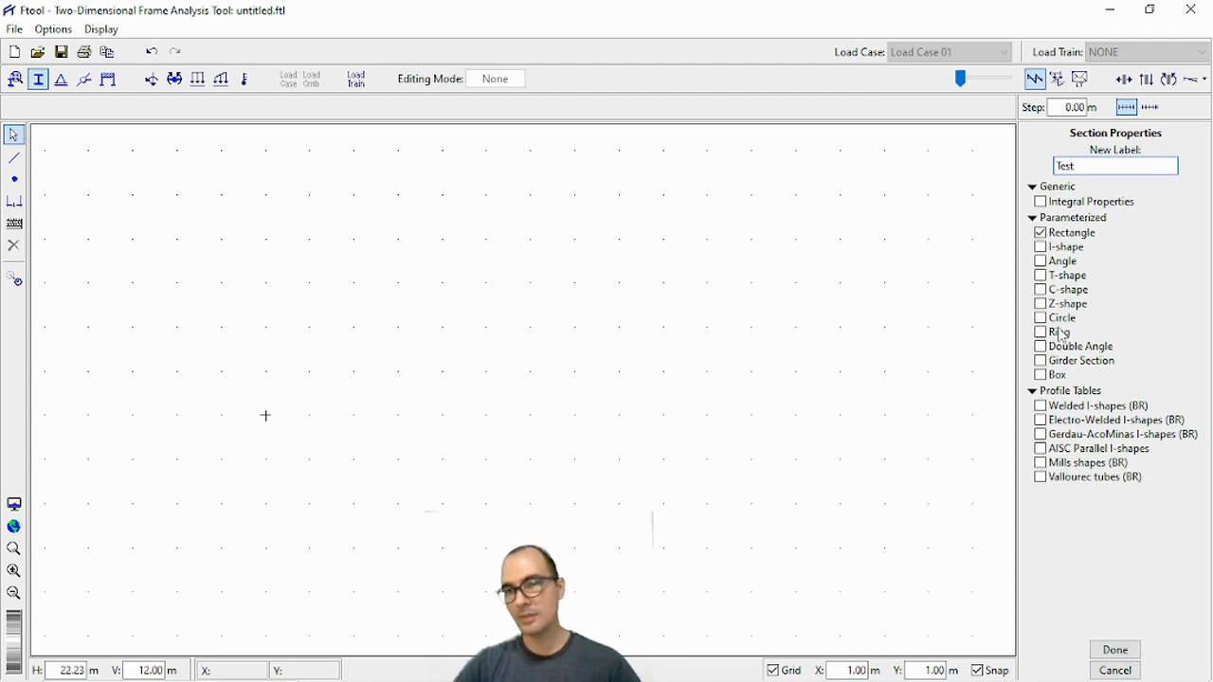
pyautogui.click(1134, 649)
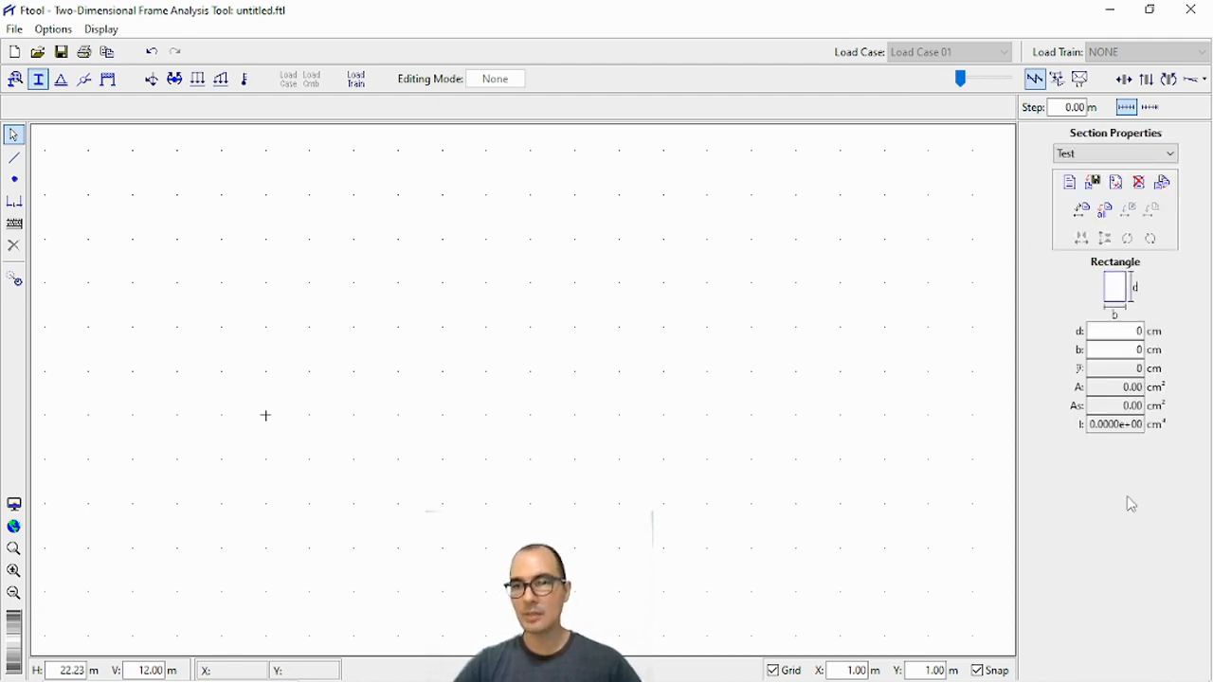
pyautogui.moveTo(1124, 331); pyautogui.dragTo(1180, 322)
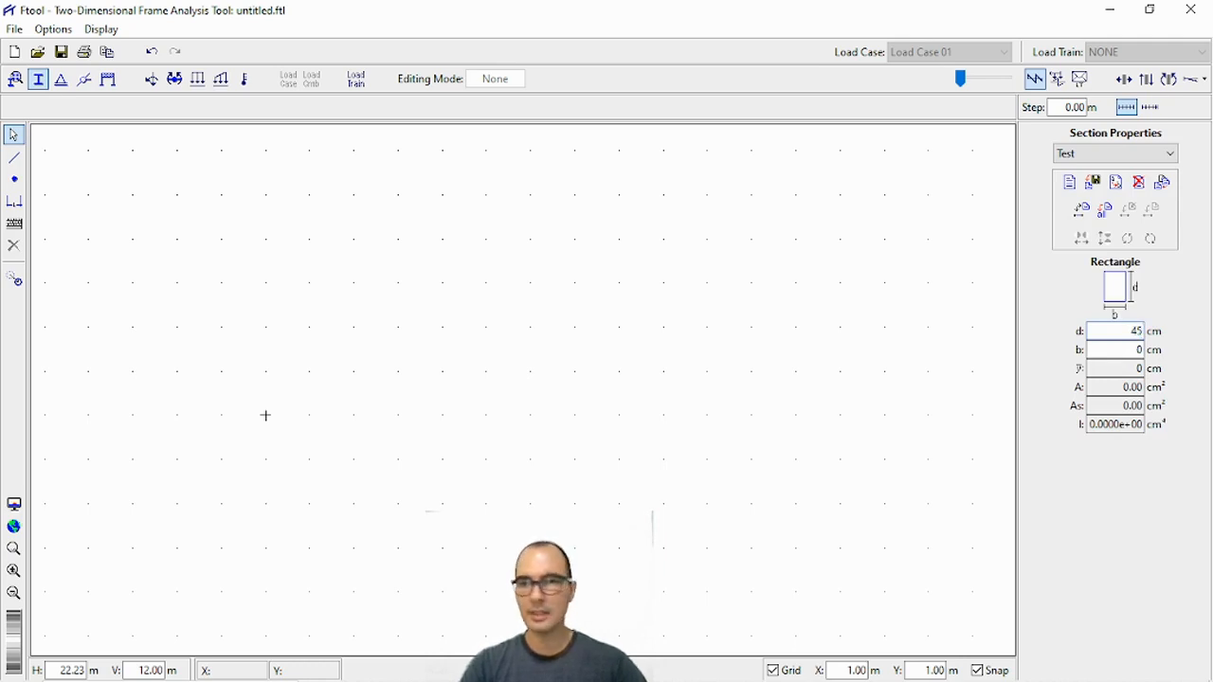
pyautogui.write('45')
pyautogui.moveTo(1133, 350); pyautogui.dragTo(1178, 351)
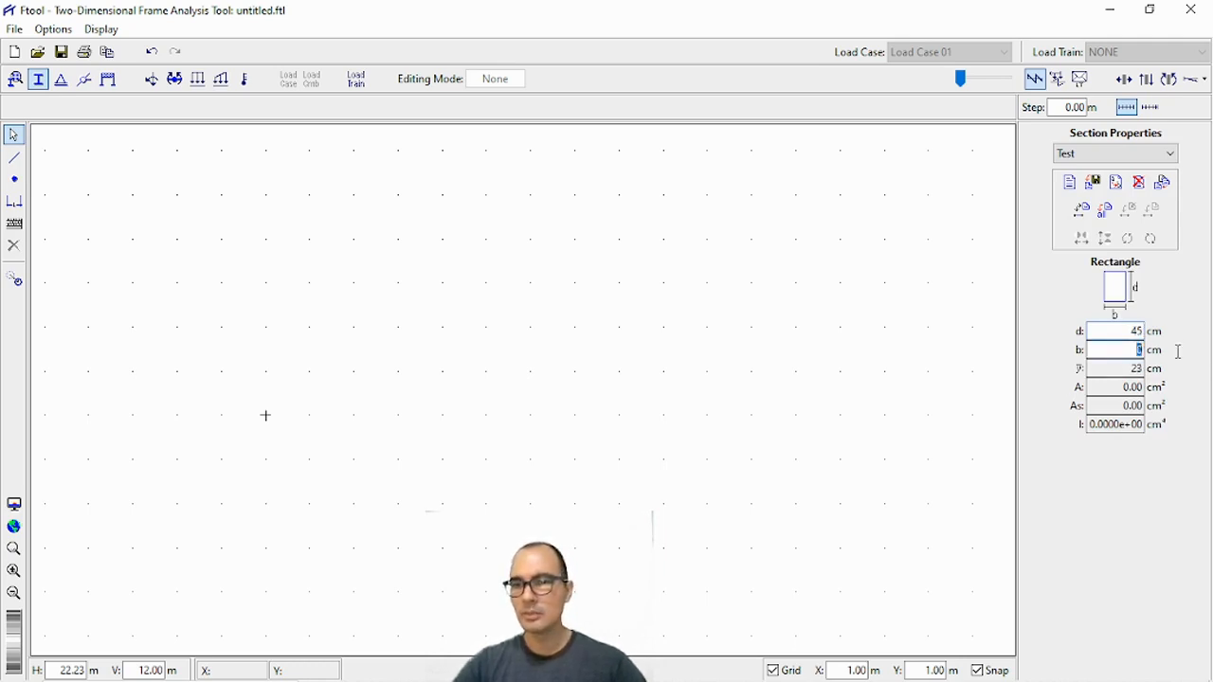
pyautogui.write('25')
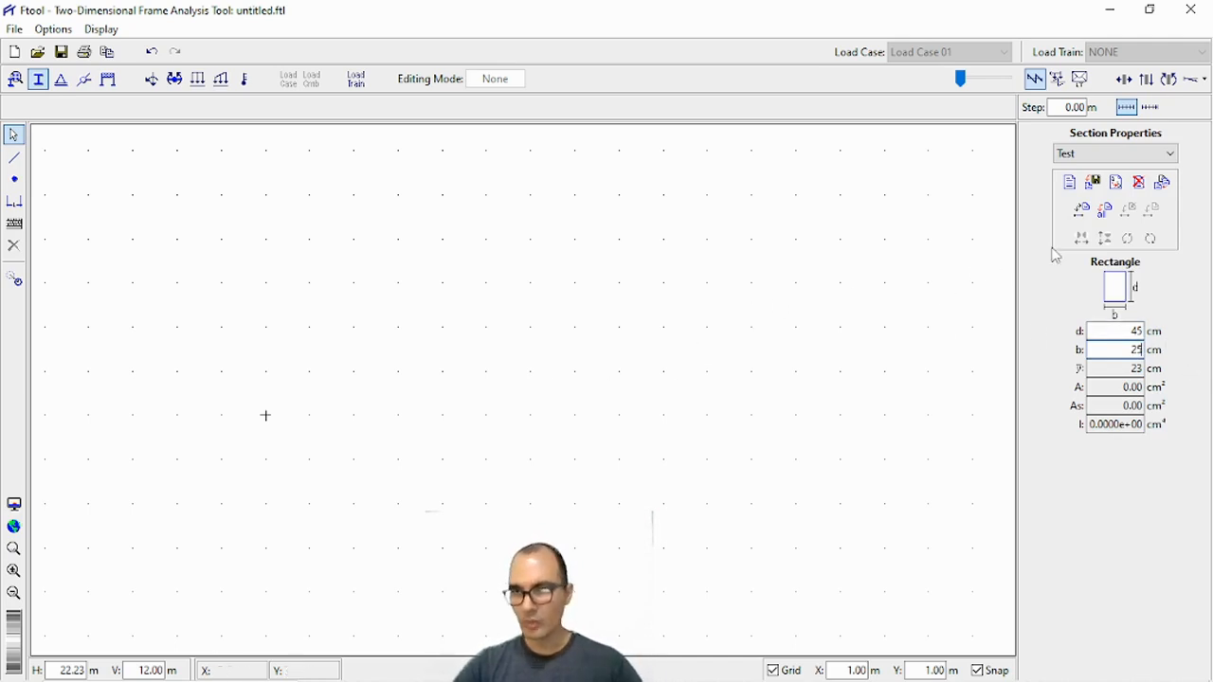
pyautogui.click(1108, 211)
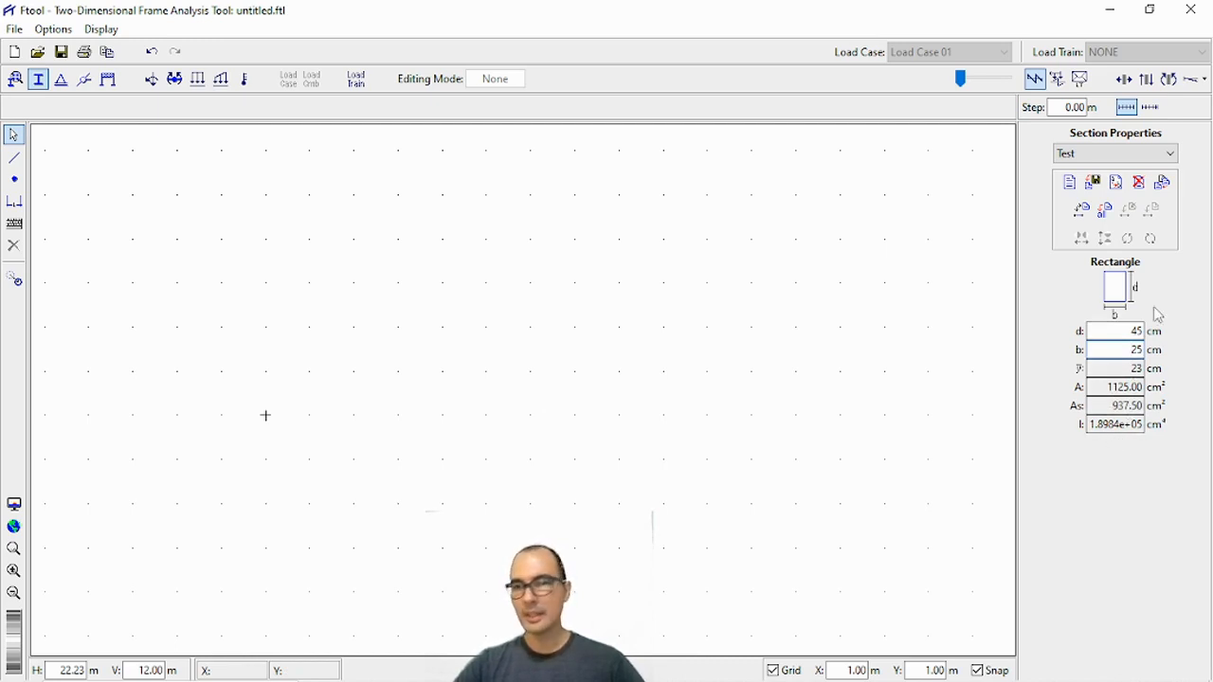
# Draw a horizontal member 3 m long from the origin to X 3.00 m, Y 0.00 m and return to selection mode
pyautogui.click(14, 157)
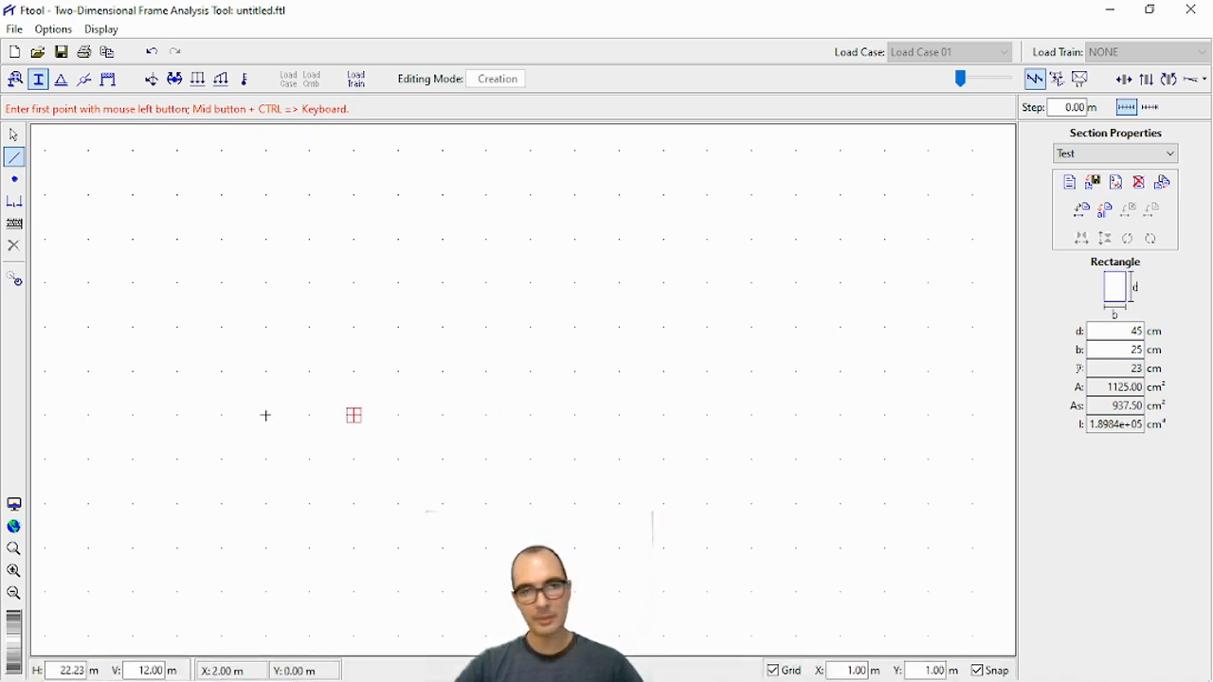
pyautogui.scroll(1, 264, 414)
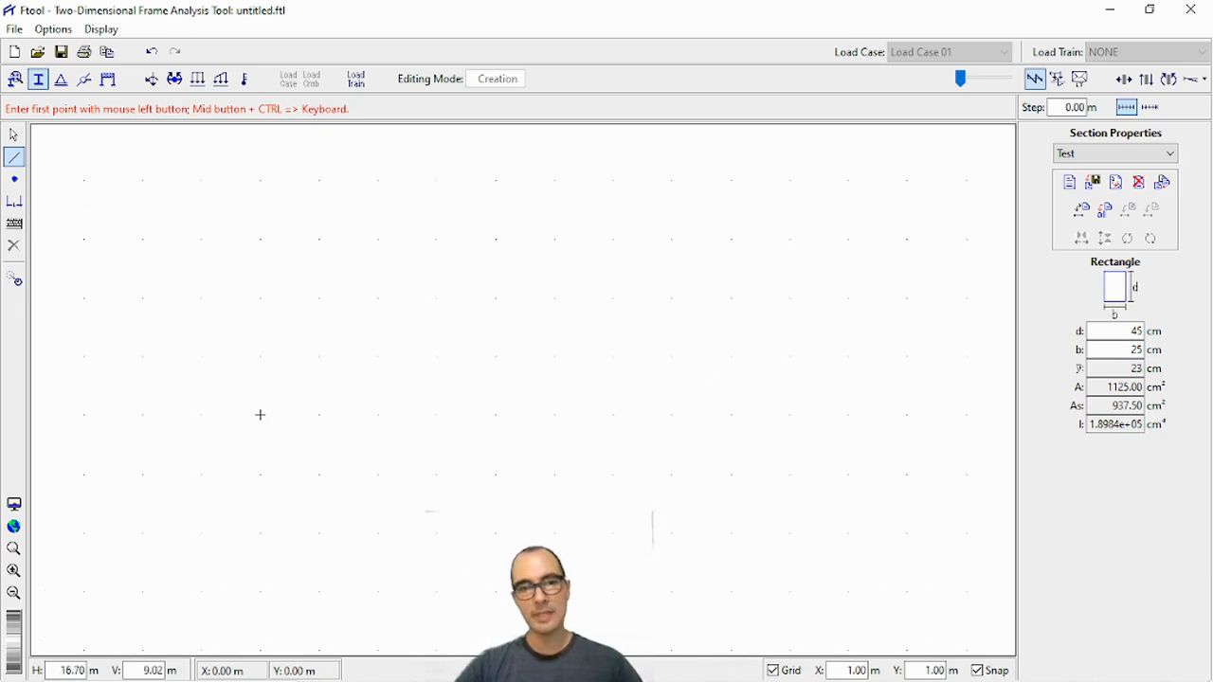
pyautogui.click(261, 415)
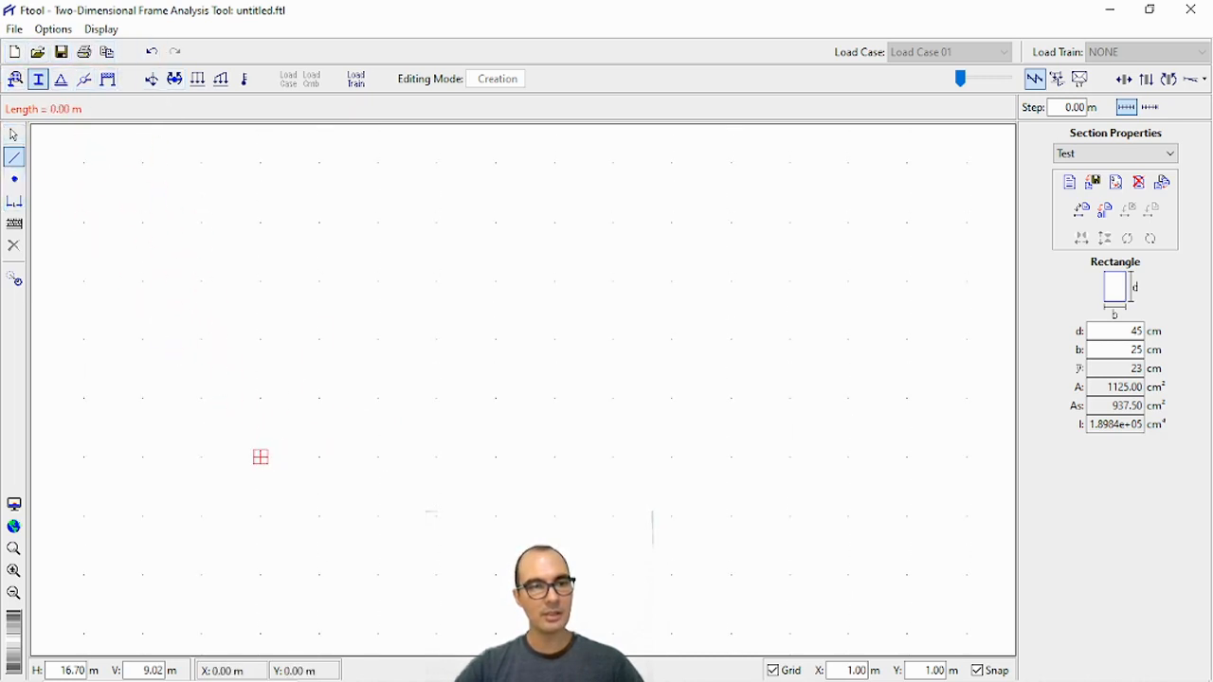
pyautogui.click(436, 457)
pyautogui.scroll(1, 437, 456)
pyautogui.moveTo(439, 455); pyautogui.dragTo(612, 344)
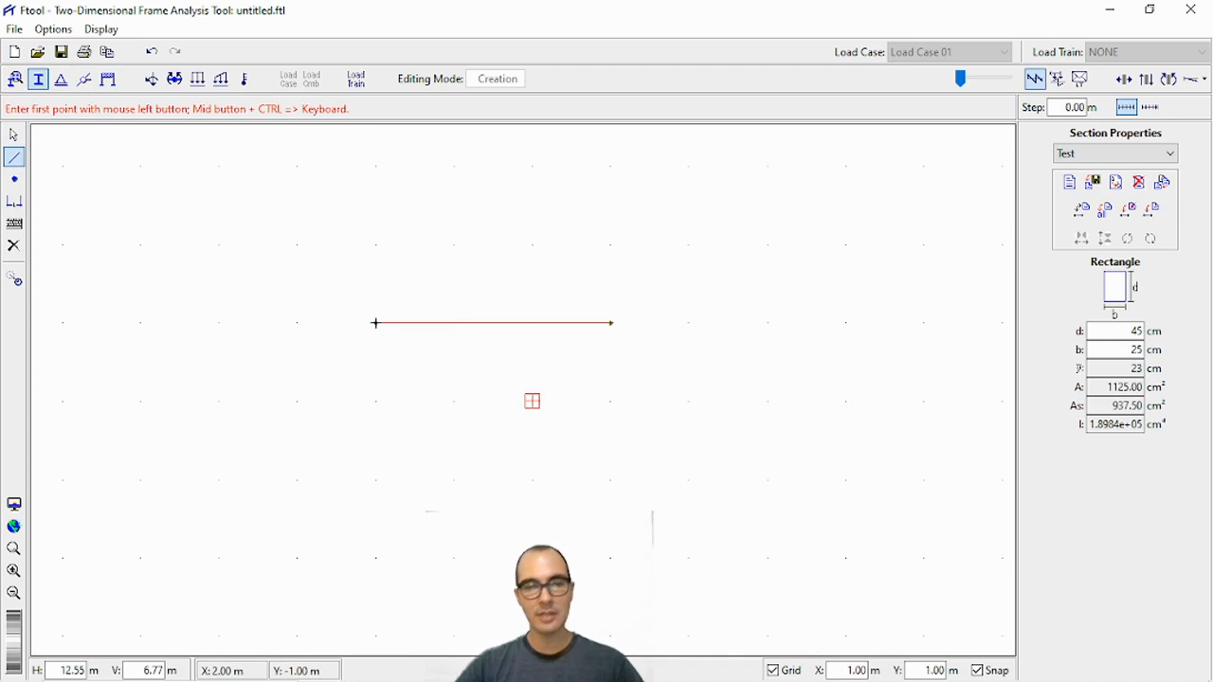
pyautogui.click(15, 136)
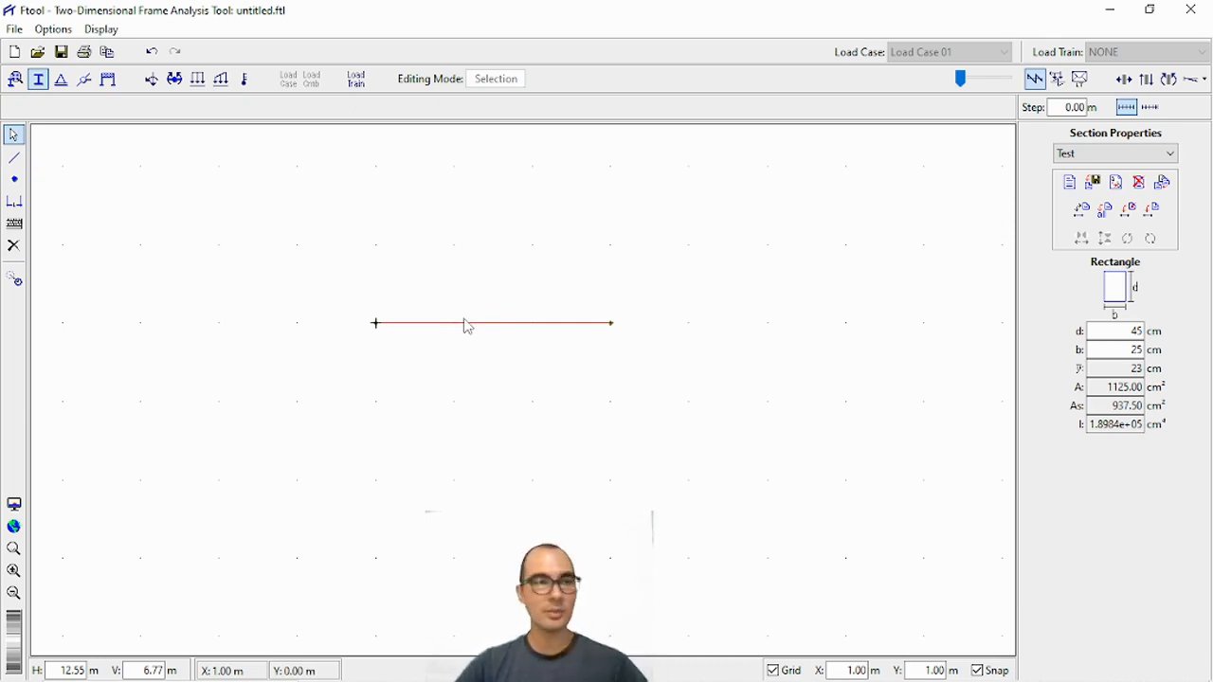
# Assign the Test material with E of 25000 MPa to the horizontal member
pyautogui.click(14, 78)
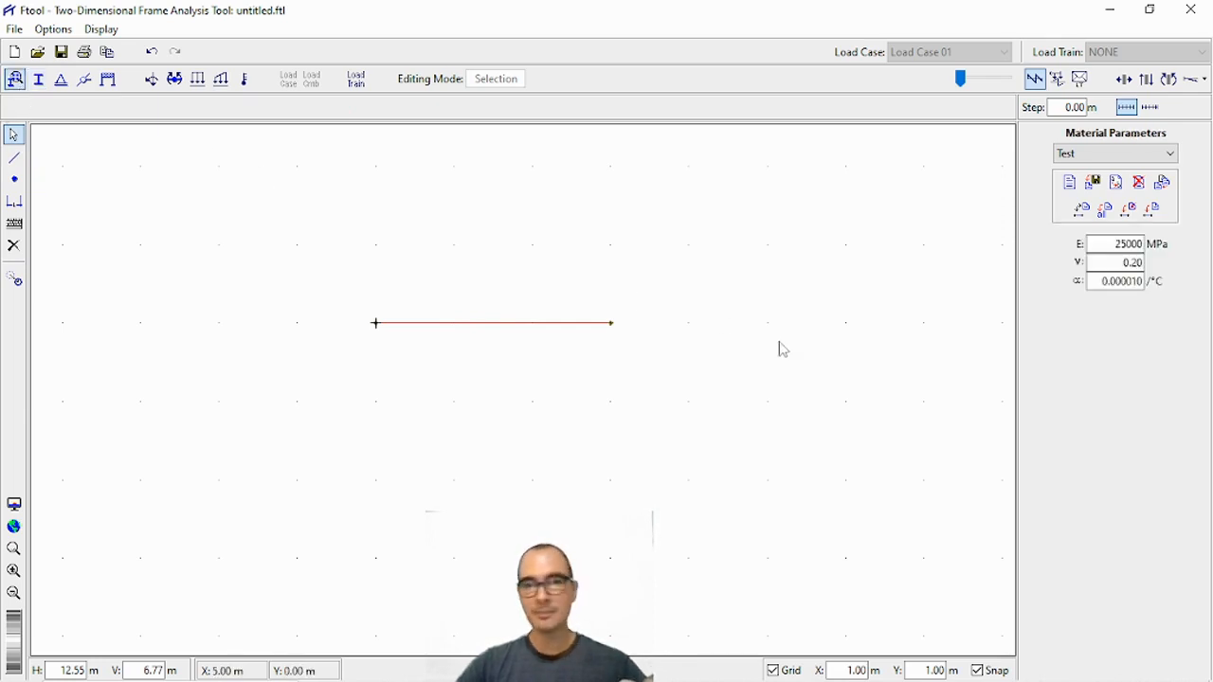
pyautogui.click(463, 339)
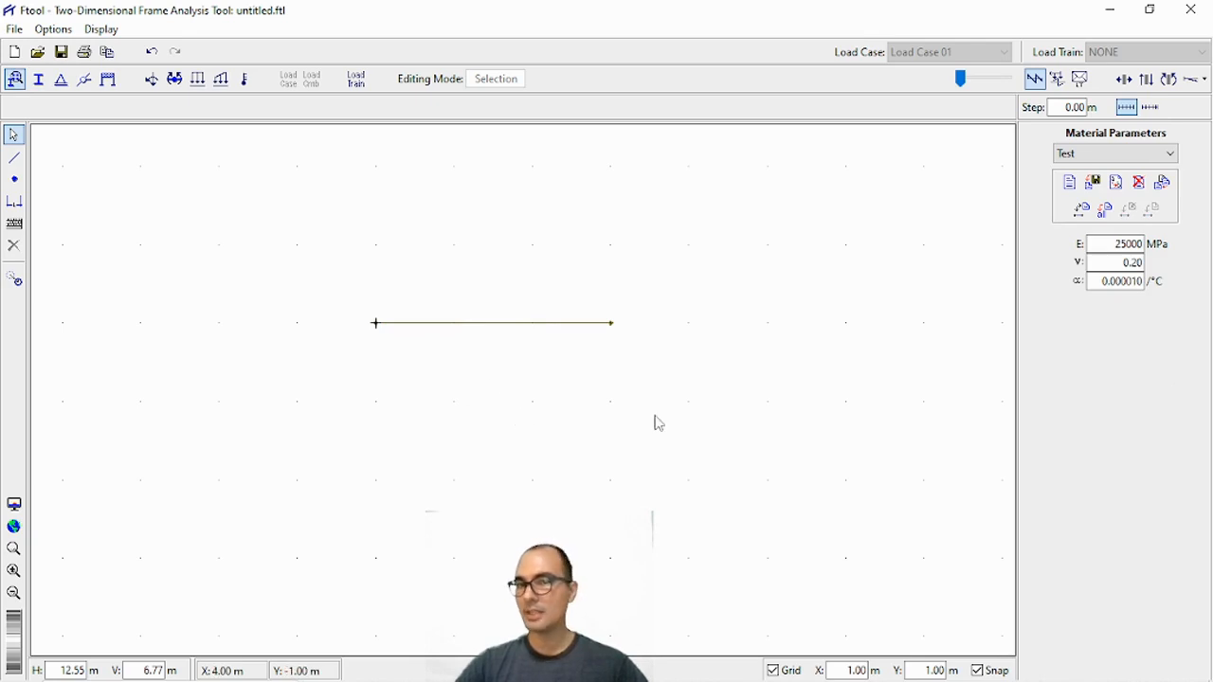
pyautogui.moveTo(288, 267); pyautogui.dragTo(708, 406)
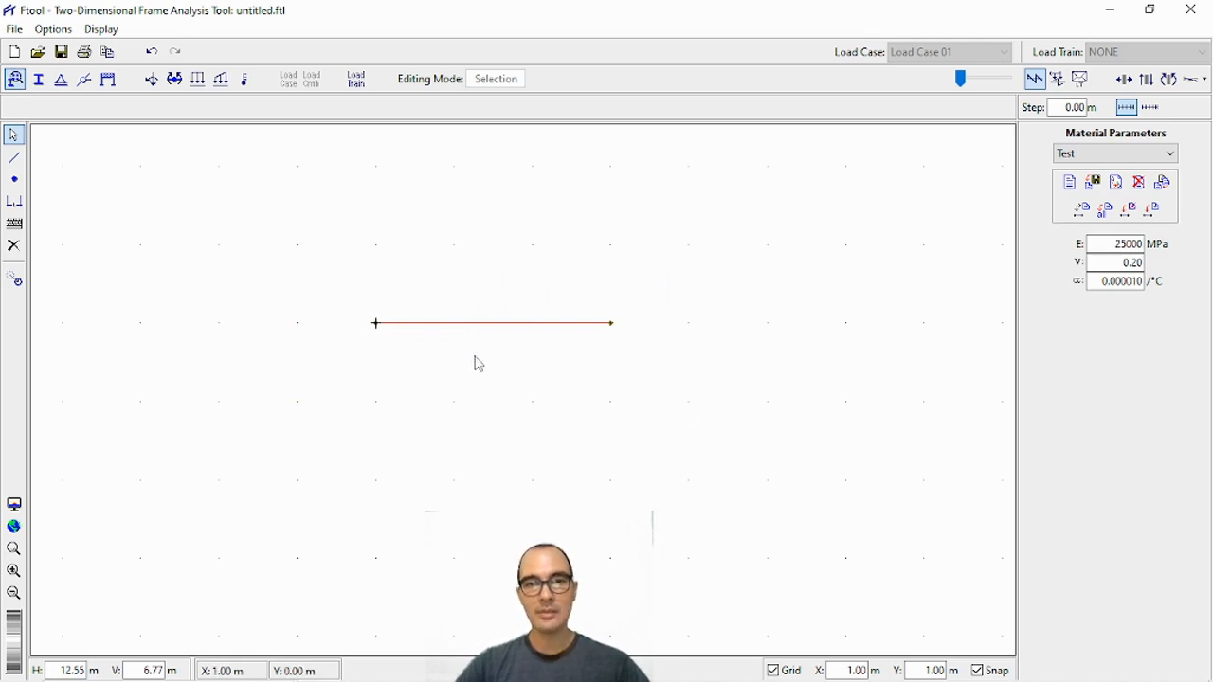
pyautogui.click(325, 297)
pyautogui.moveTo(297, 271); pyautogui.dragTo(796, 437)
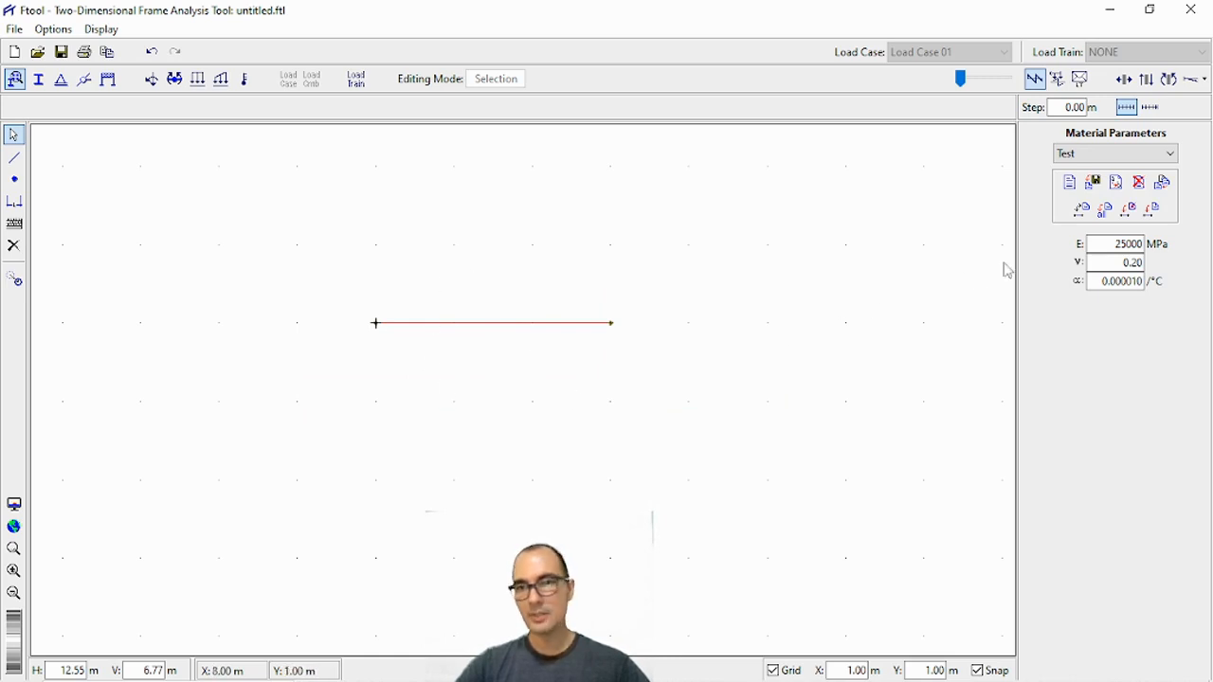
pyautogui.click(1150, 211)
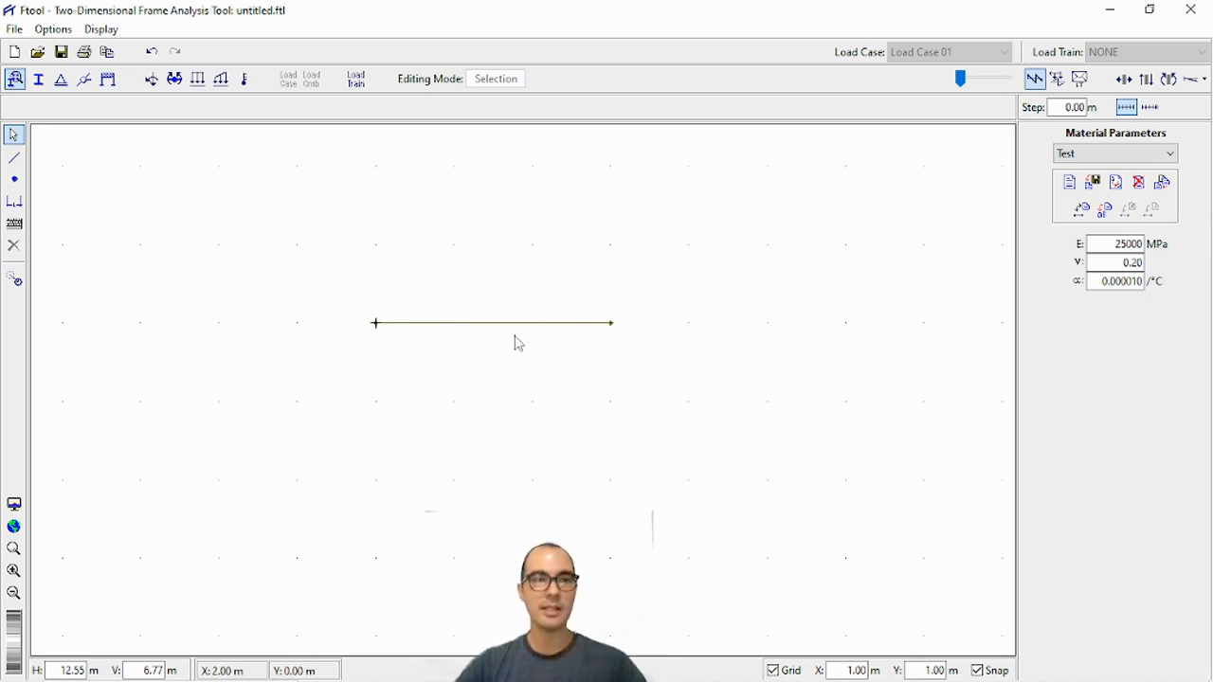
# Assign the 45 by 25 cm rectangular Test section to the horizontal member and clear the selection
pyautogui.click(39, 81)
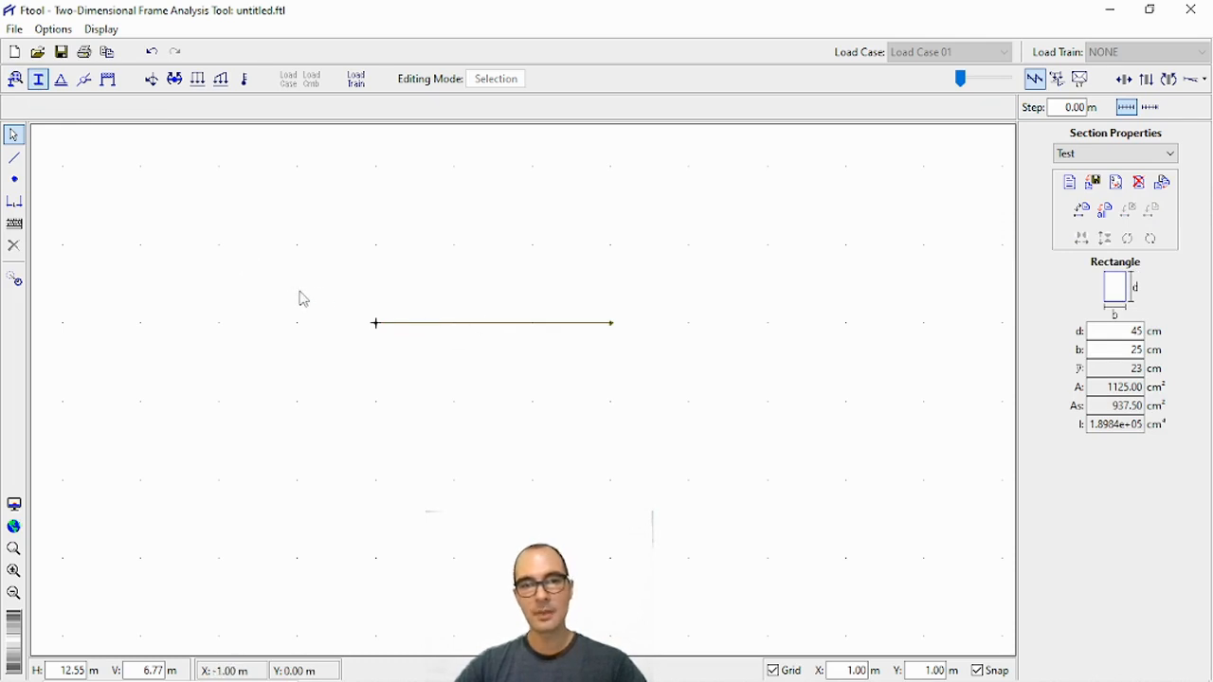
pyautogui.moveTo(305, 285); pyautogui.dragTo(647, 373)
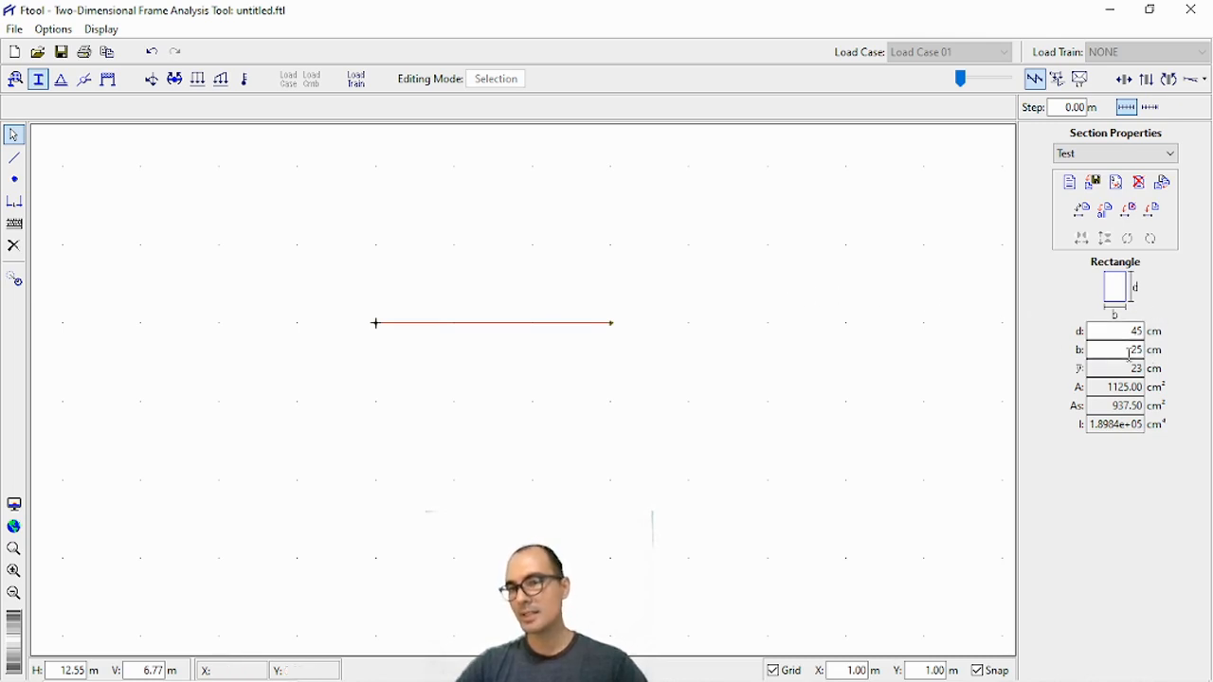
pyautogui.click(528, 411)
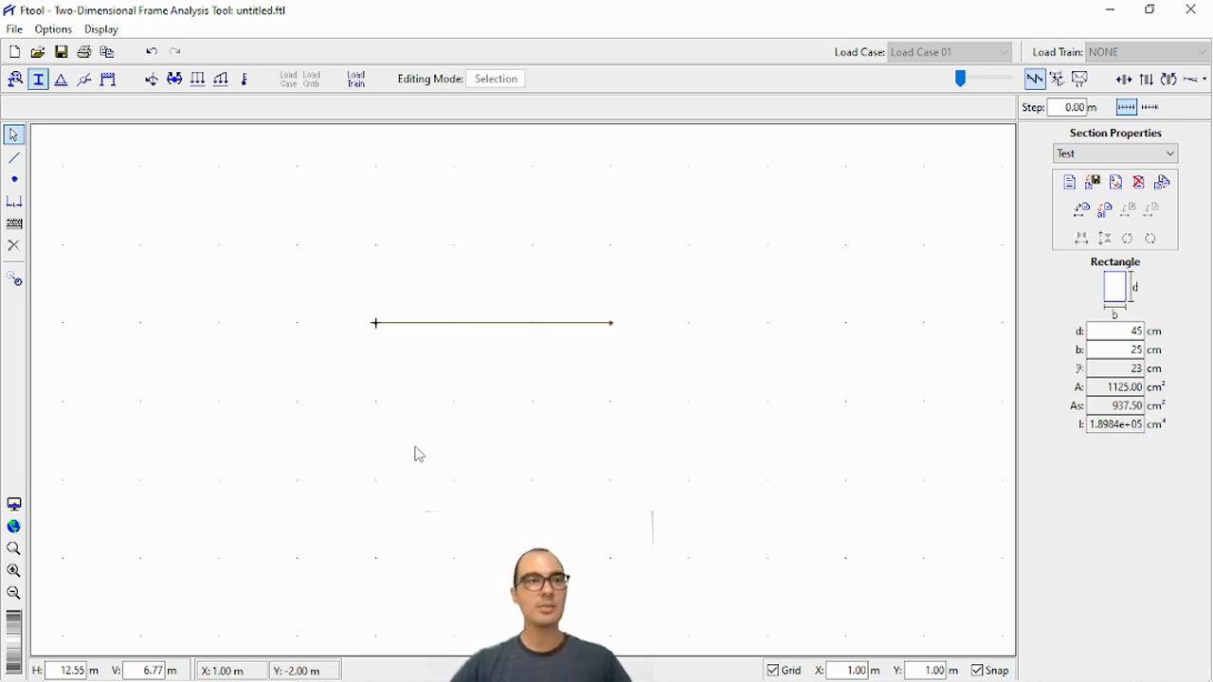
# Apply a pinned support to the member's left end node with X and Y displacements fixed and Z rotation free
pyautogui.click(60, 81)
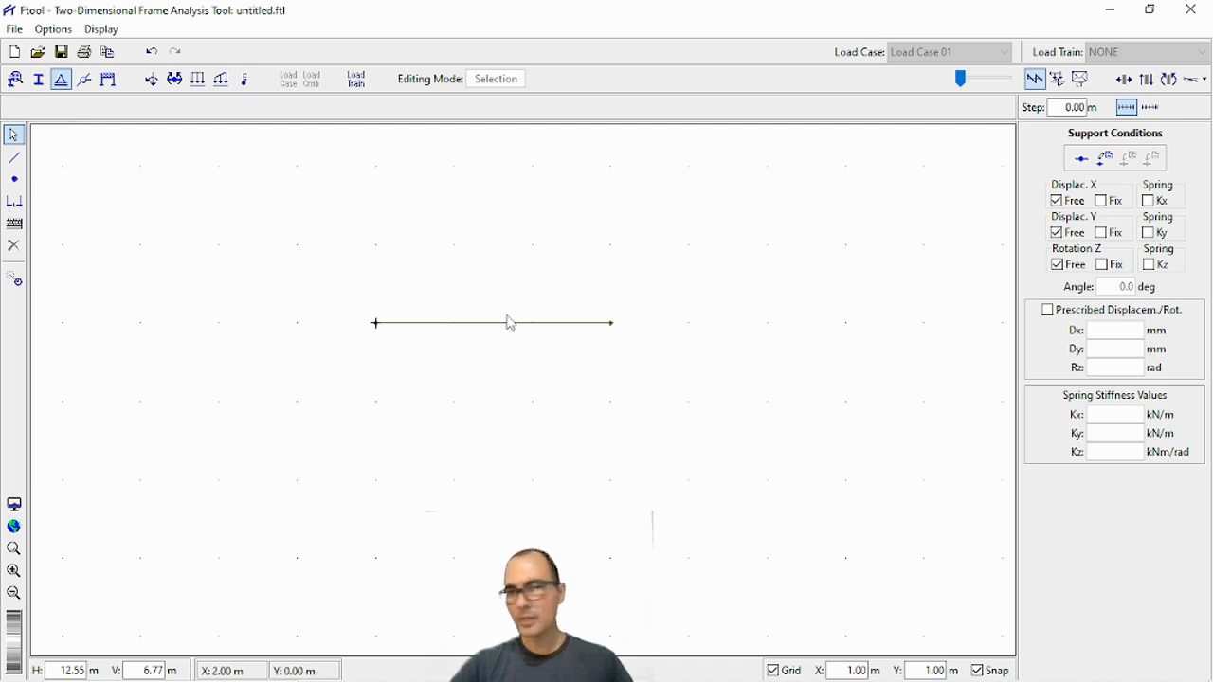
pyautogui.click(375, 323)
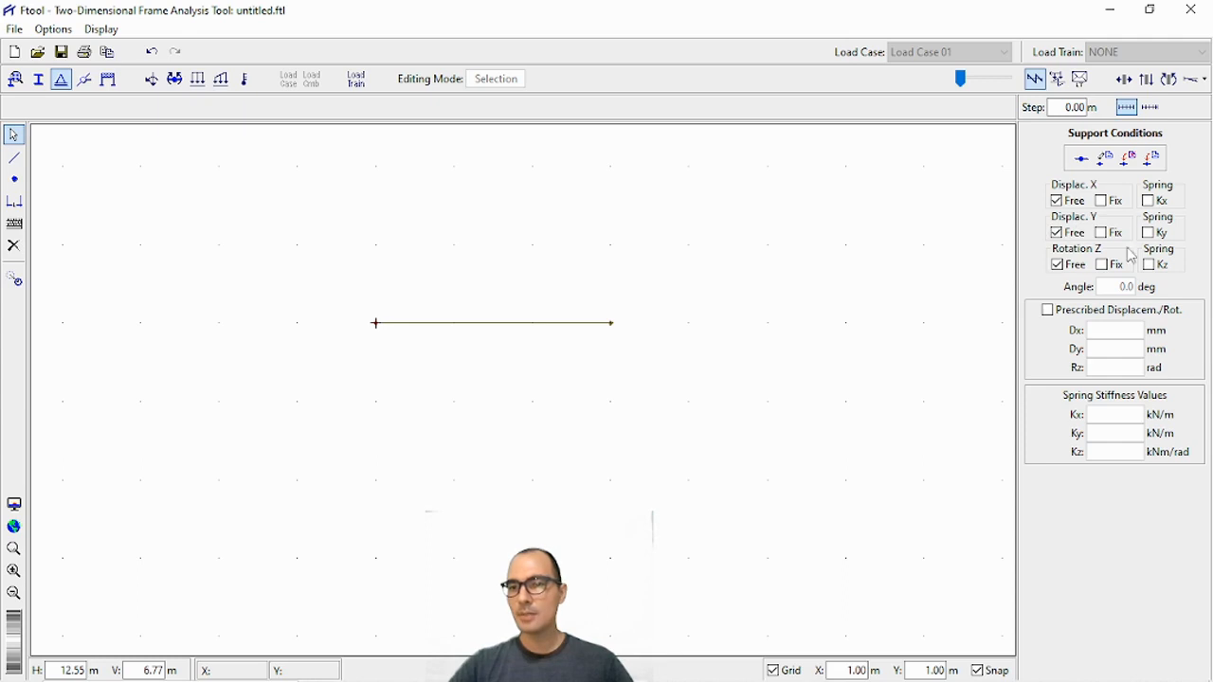
pyautogui.click(1100, 232)
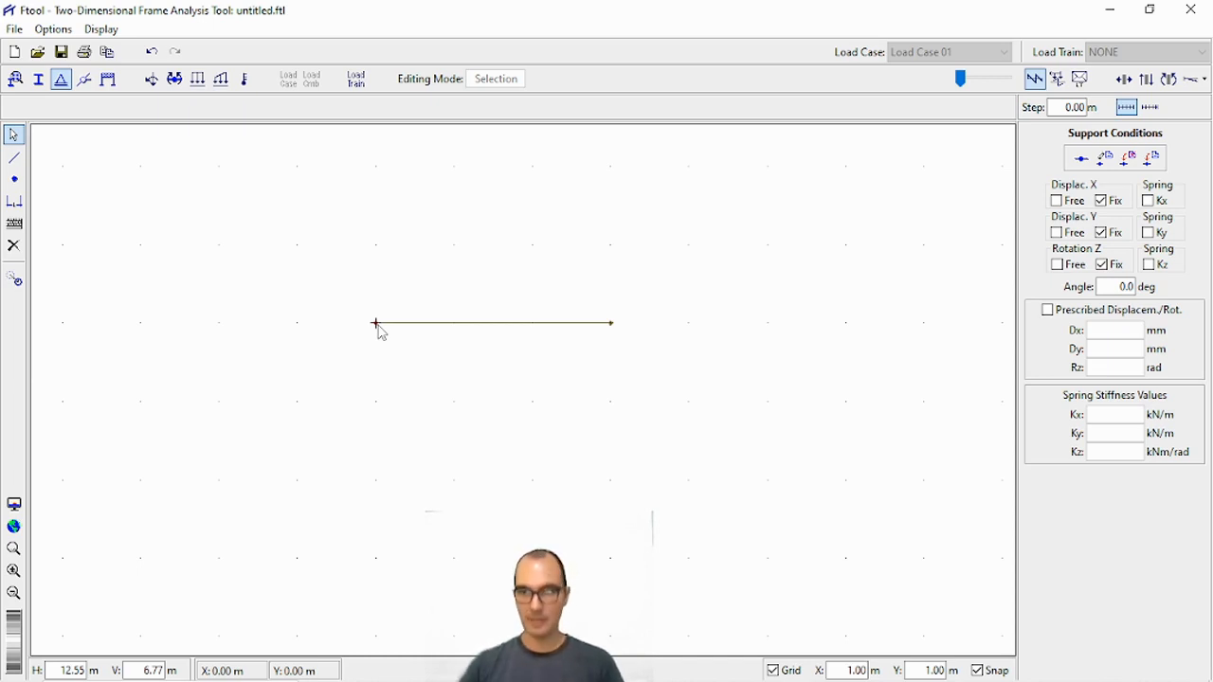
pyautogui.click(1056, 265)
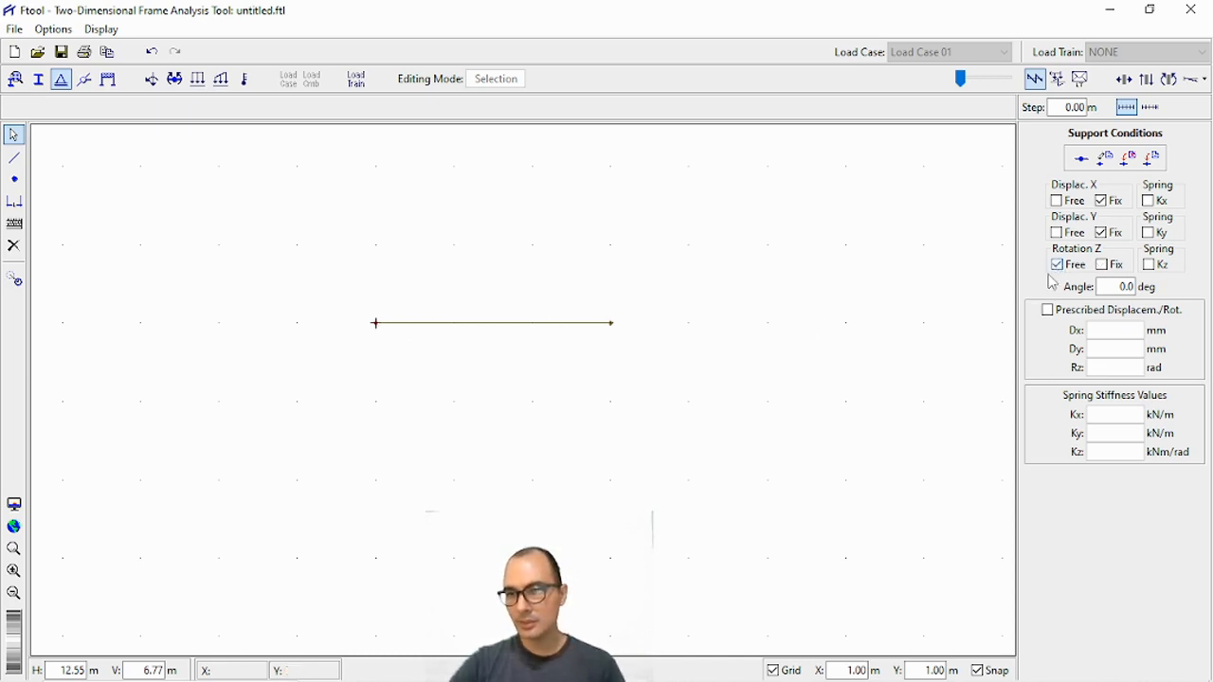
pyautogui.click(1151, 157)
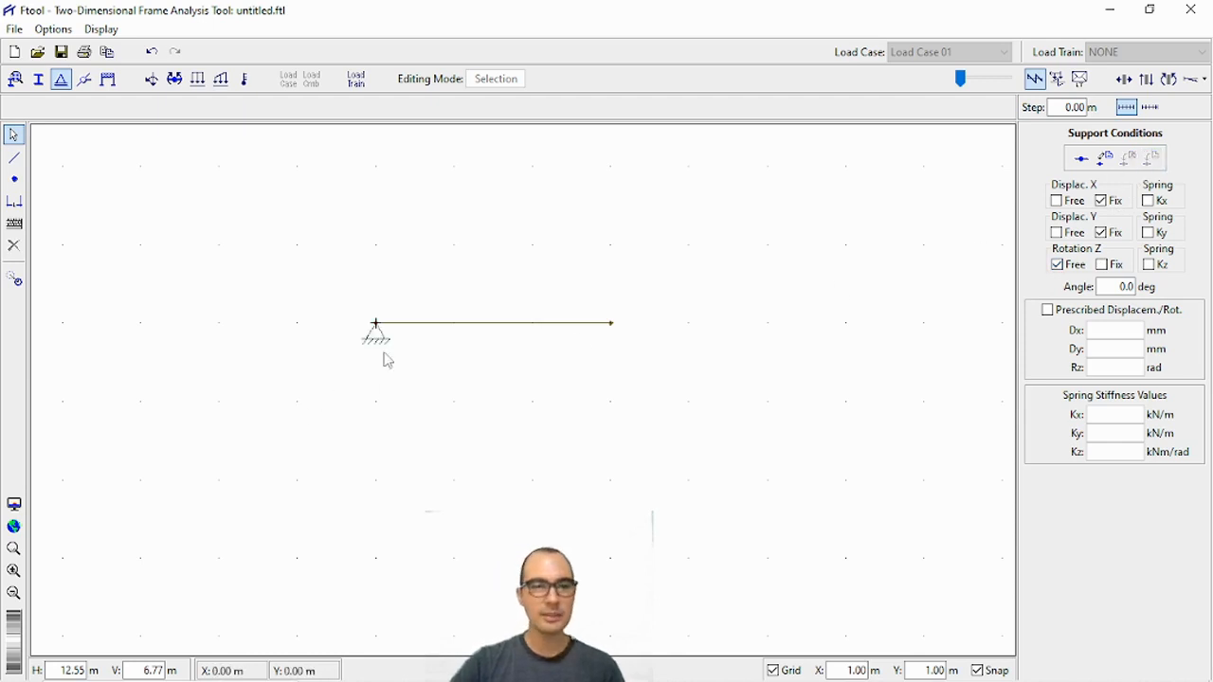
# Apply a roller support to the member's right end node with X displacement free, Y displacement fixed and Z rotation free
pyautogui.scroll(2, 376, 332)
pyautogui.scroll(-1, 383, 325)
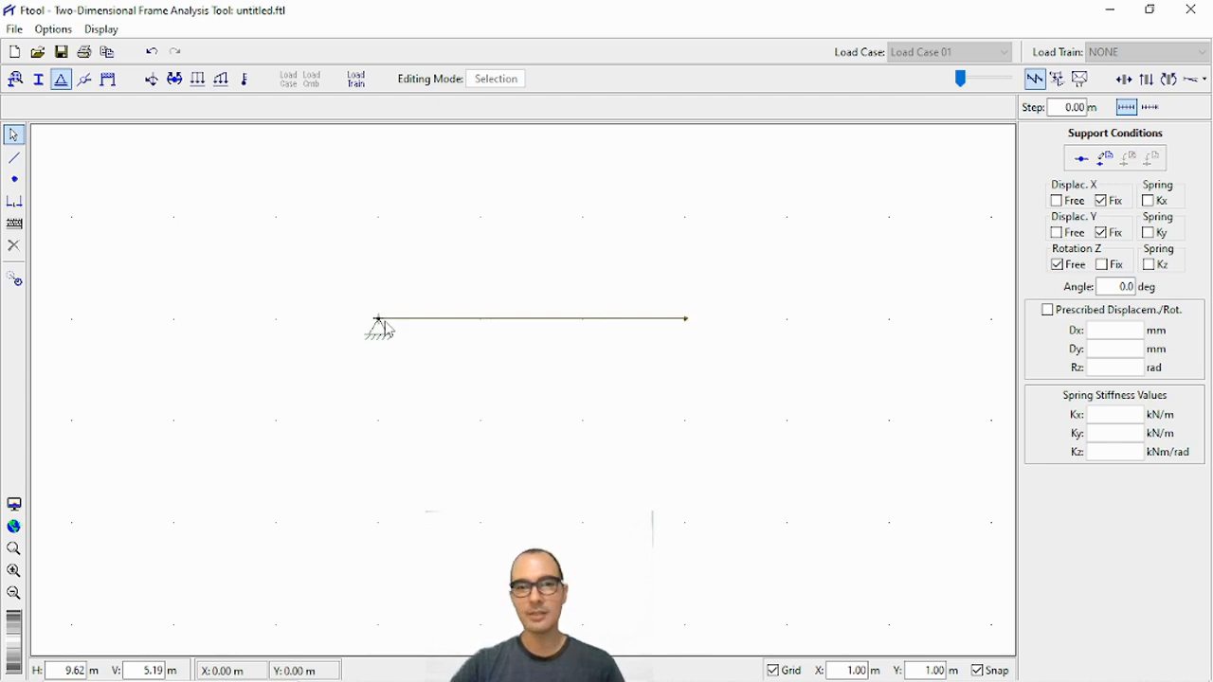
pyautogui.click(686, 319)
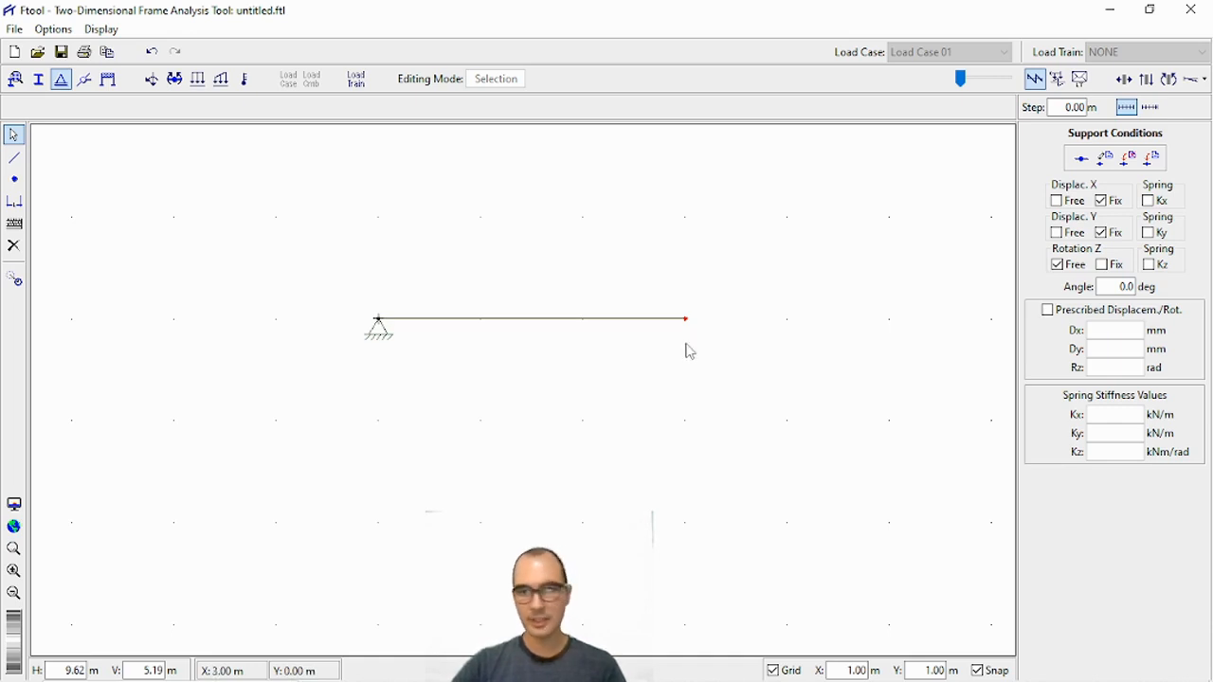
pyautogui.click(1059, 200)
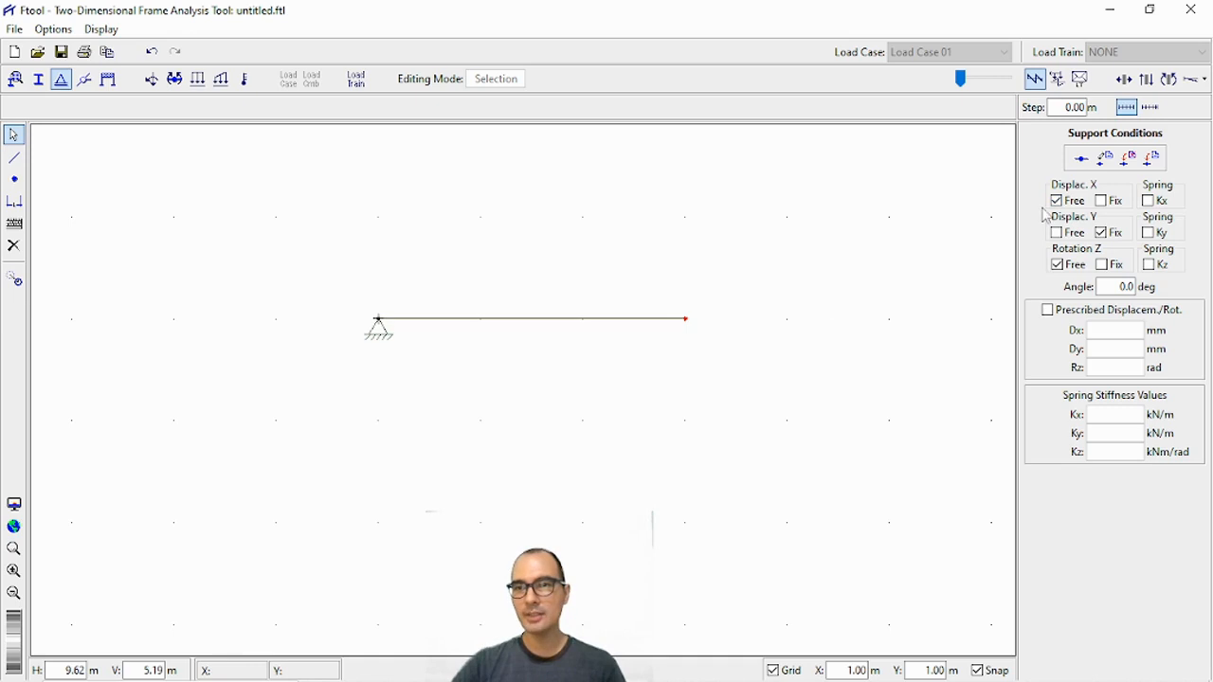
pyautogui.click(1151, 157)
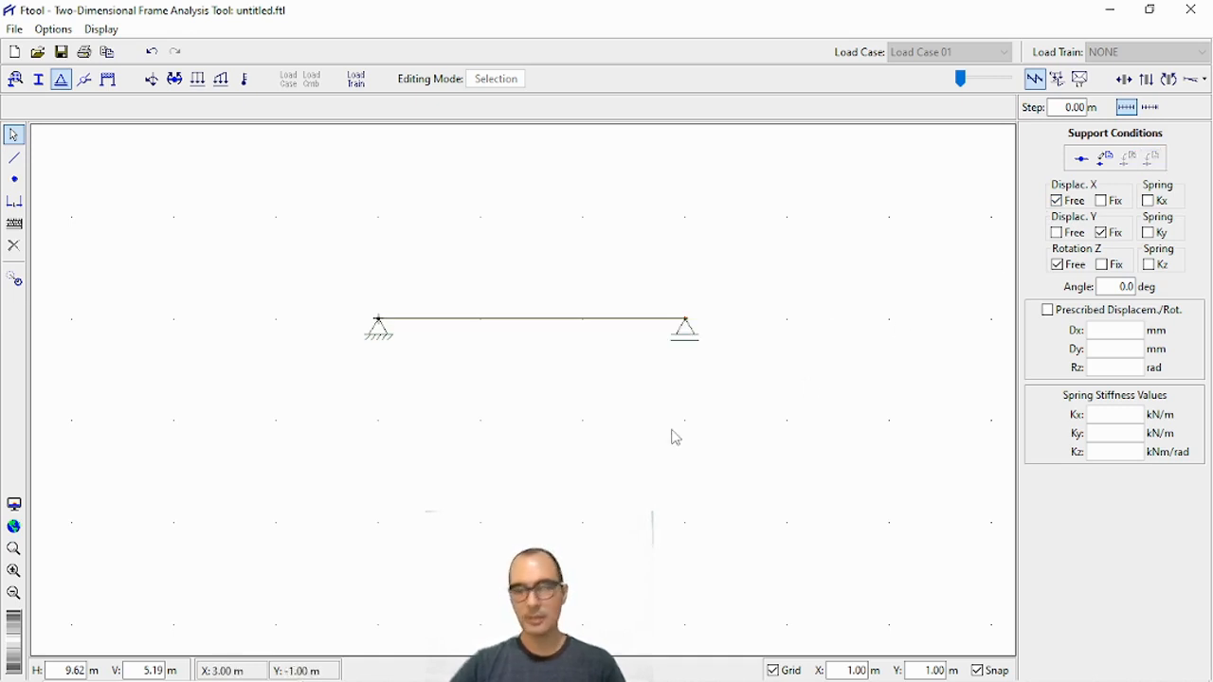
# Try the Ky spring option for the right end support and set its Y displacement back to fixed
pyautogui.click(688, 324)
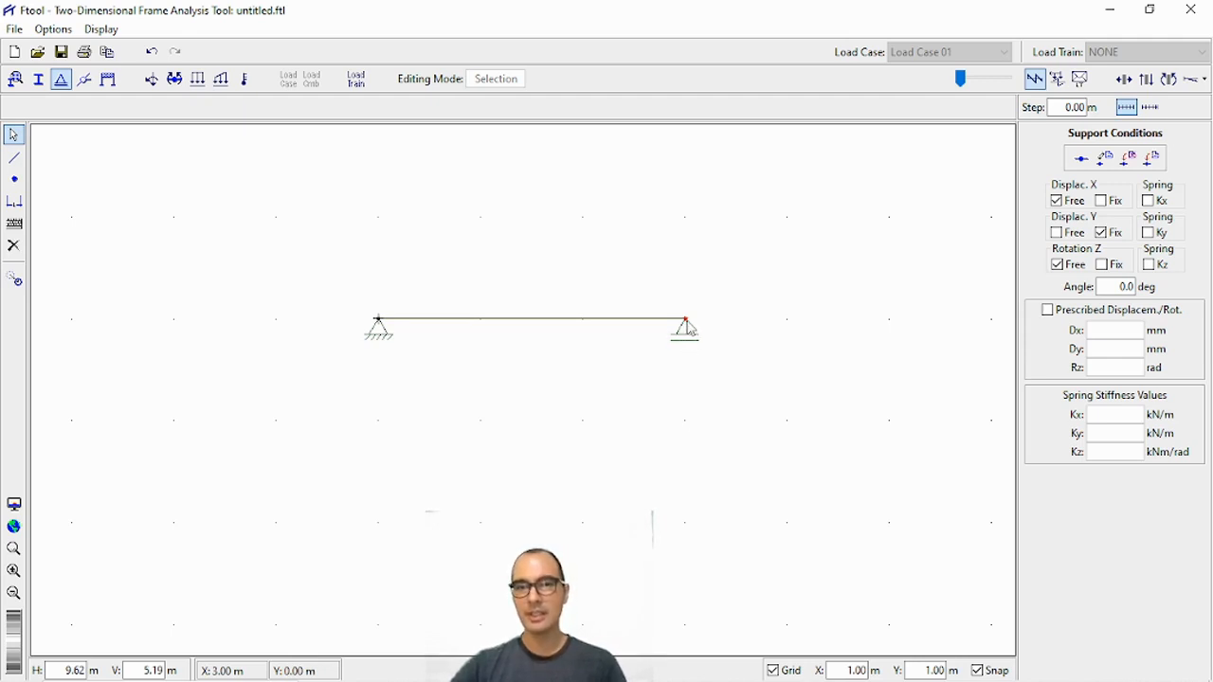
pyautogui.click(1149, 232)
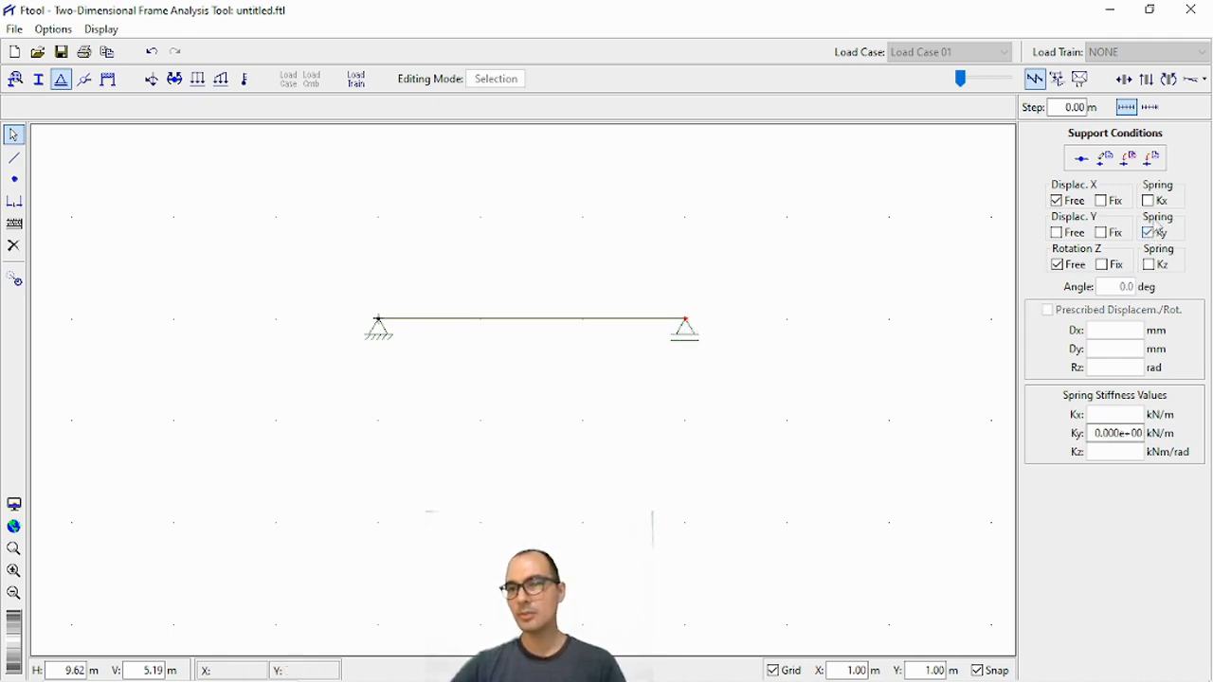
pyautogui.doubleClick(1092, 432)
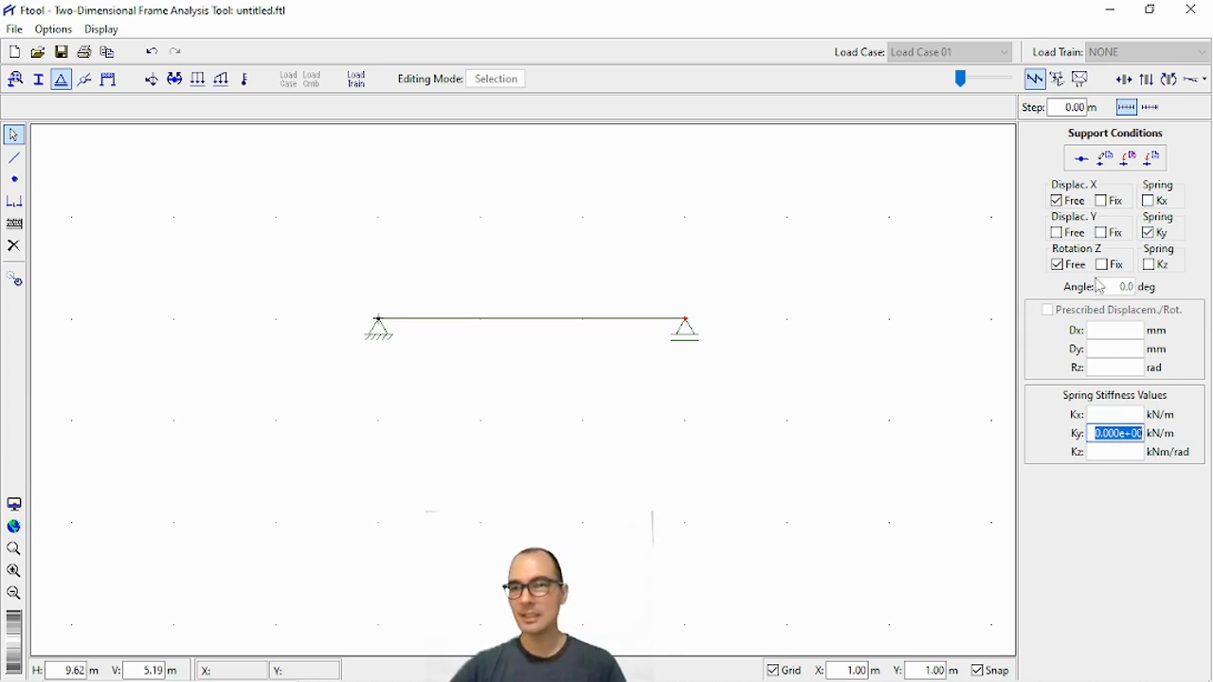
pyautogui.click(1101, 232)
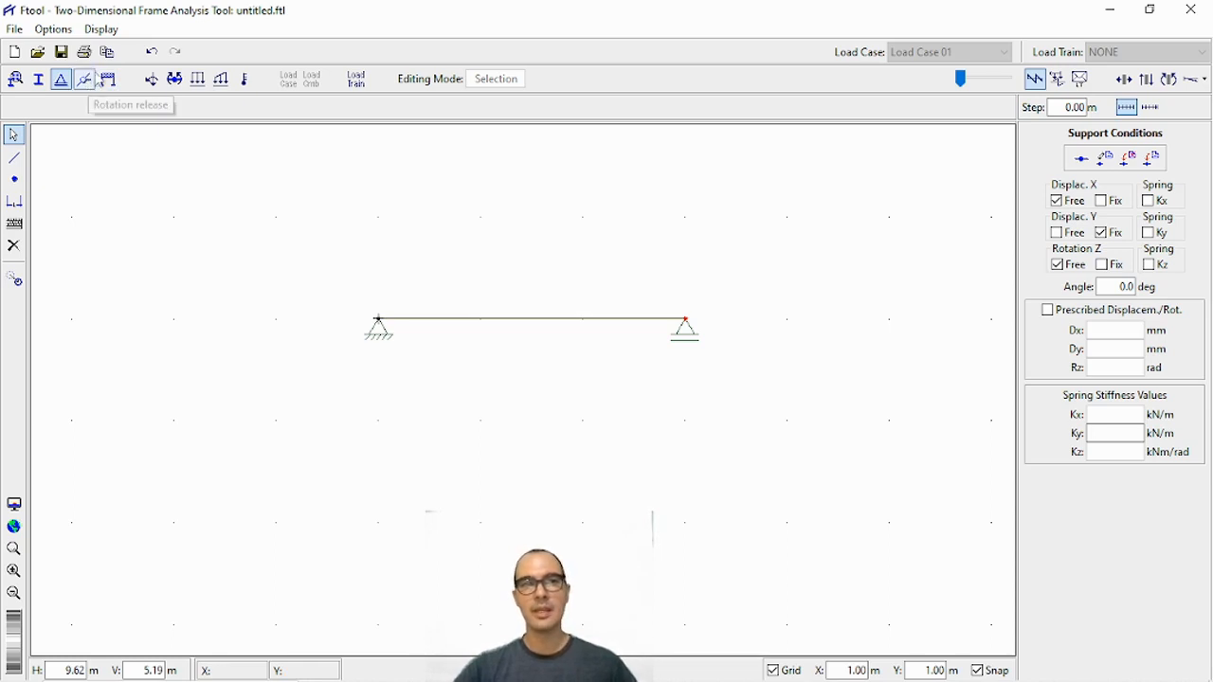
# Show the rotation release options and the nodal loading settings
pyautogui.click(84, 80)
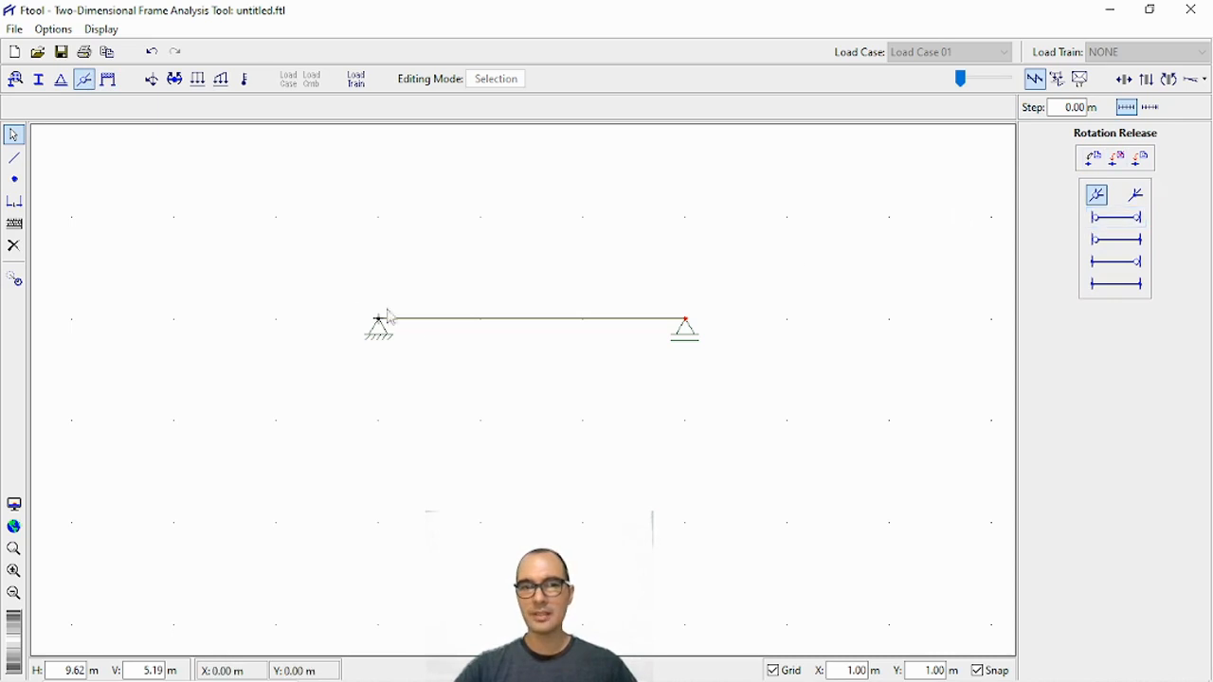
pyautogui.click(154, 81)
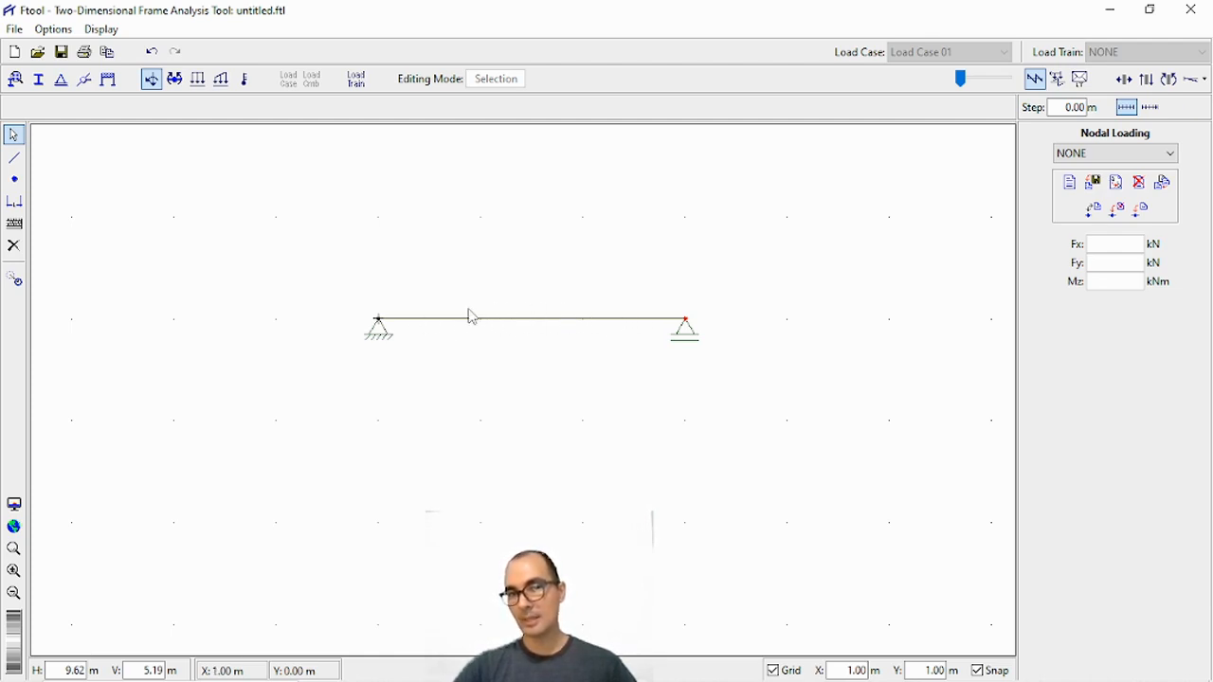
# Insert nodes on the beam 1 m and 1.5 m from the pinned support, setting the horizontal grid spacing to 1.5 m for the second
pyautogui.click(15, 180)
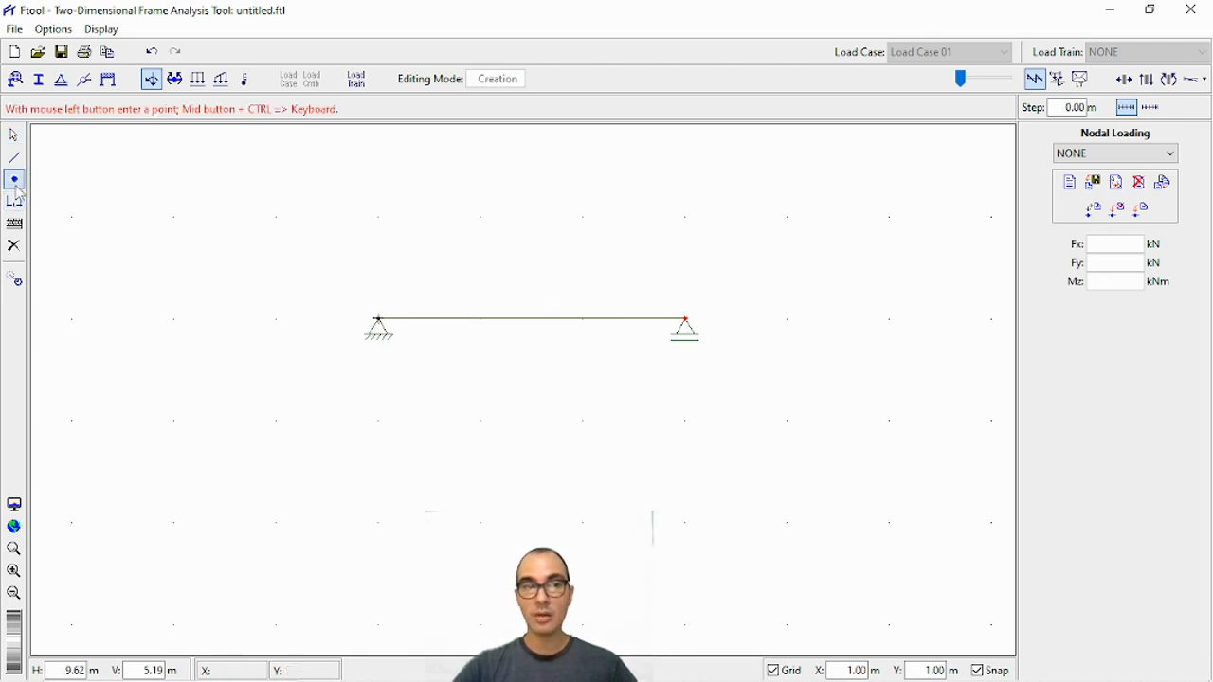
pyautogui.click(480, 318)
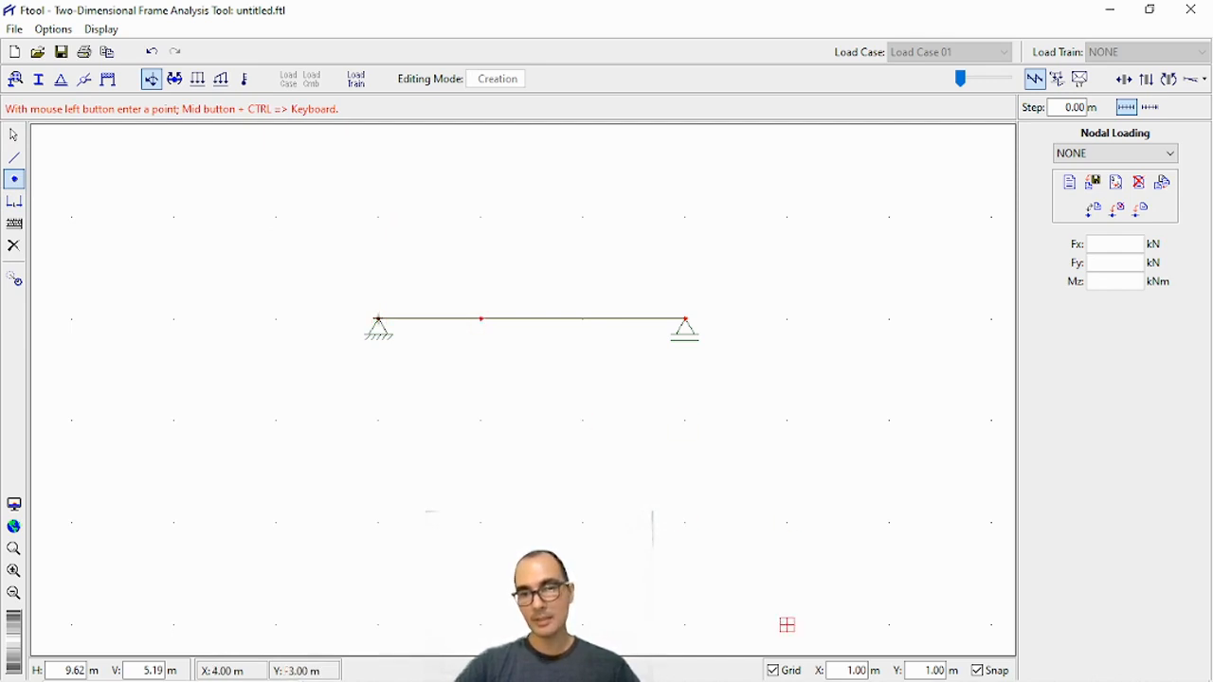
pyautogui.doubleClick(841, 672)
pyautogui.write('1.5')
pyautogui.press('Return')
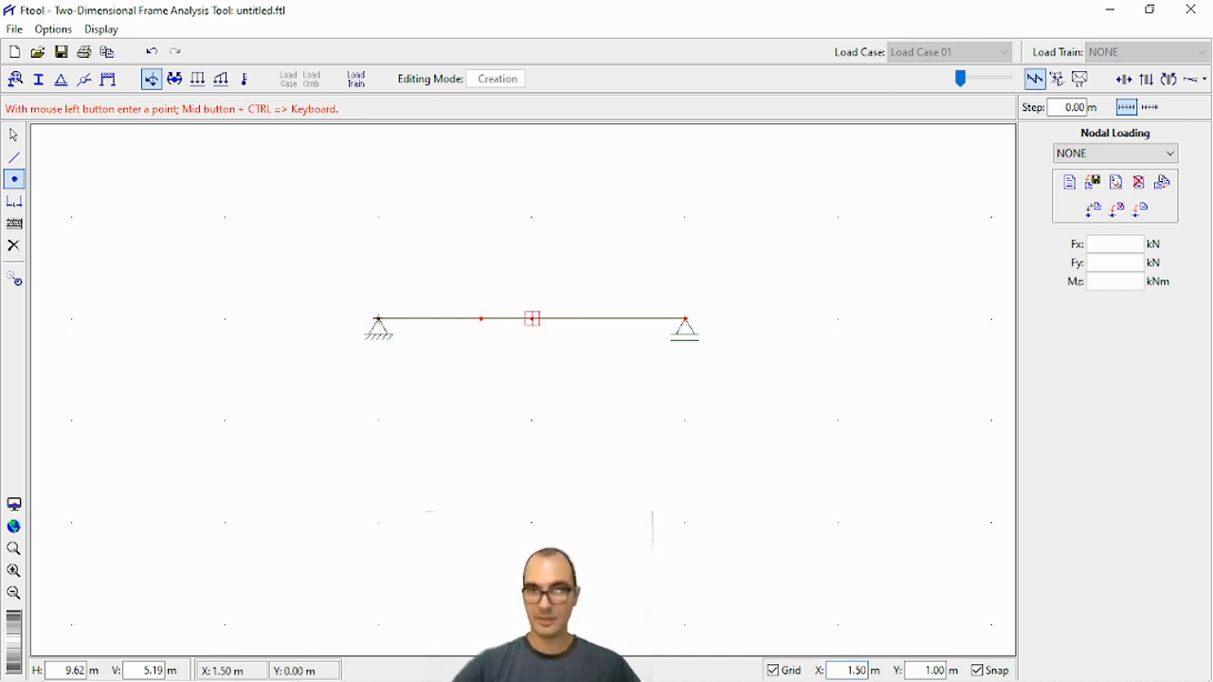
pyautogui.click(532, 318)
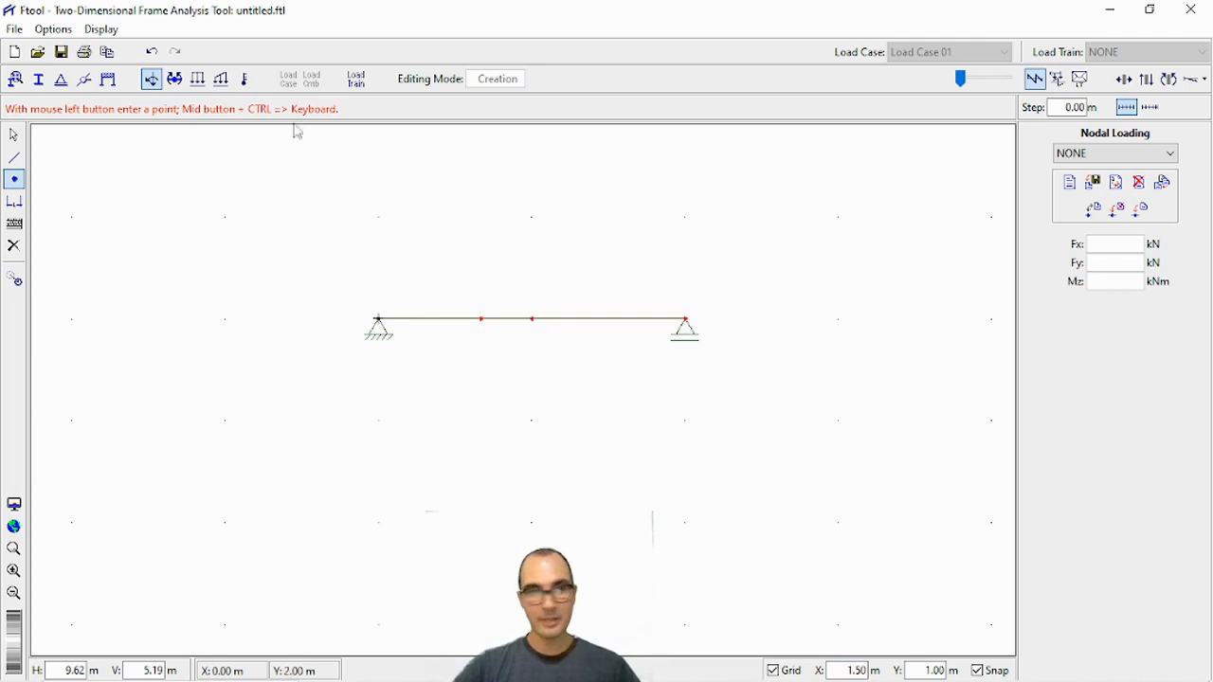
pyautogui.click(13, 135)
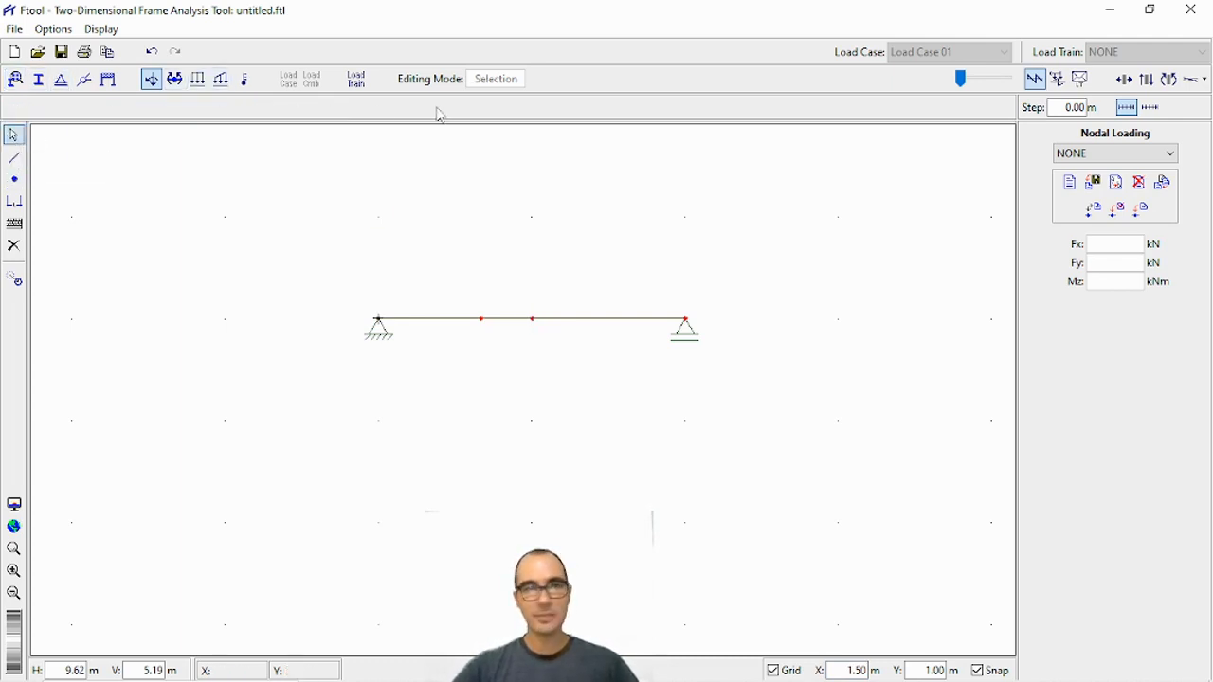
# Create a nodal load labelled 4kN with Fy 4 kN and apply it to the node 1 m from the pinned support
pyautogui.click(1067, 182)
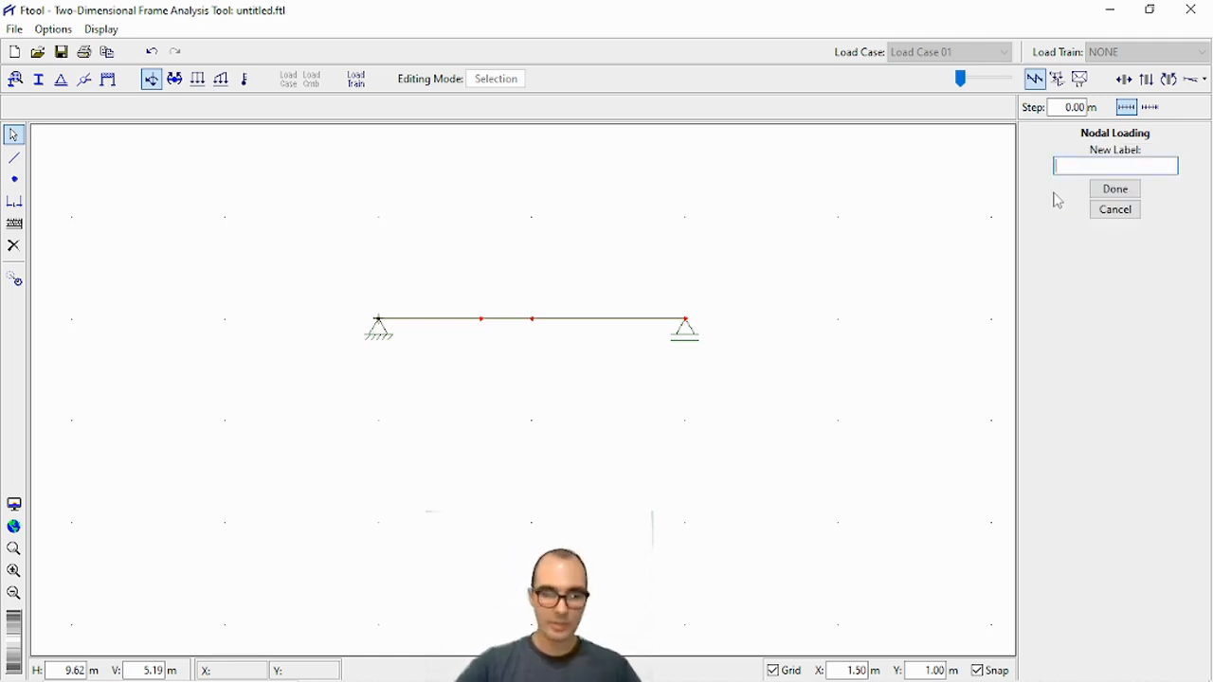
pyautogui.write('4kN')
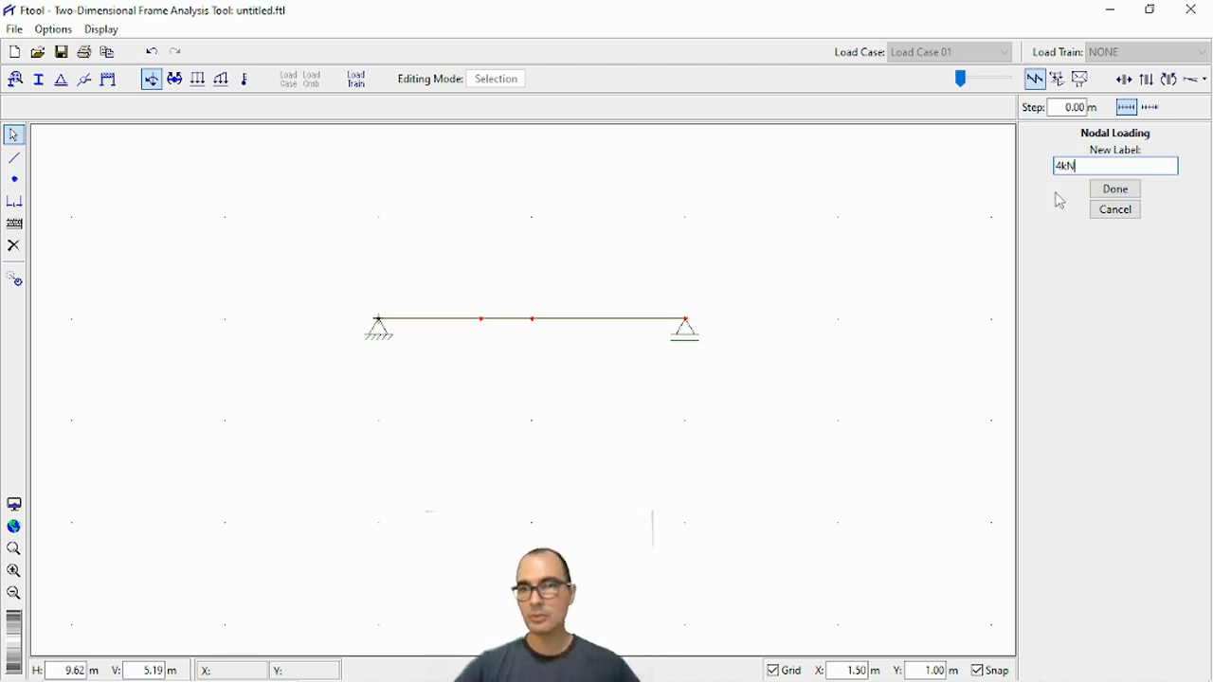
pyautogui.click(1115, 190)
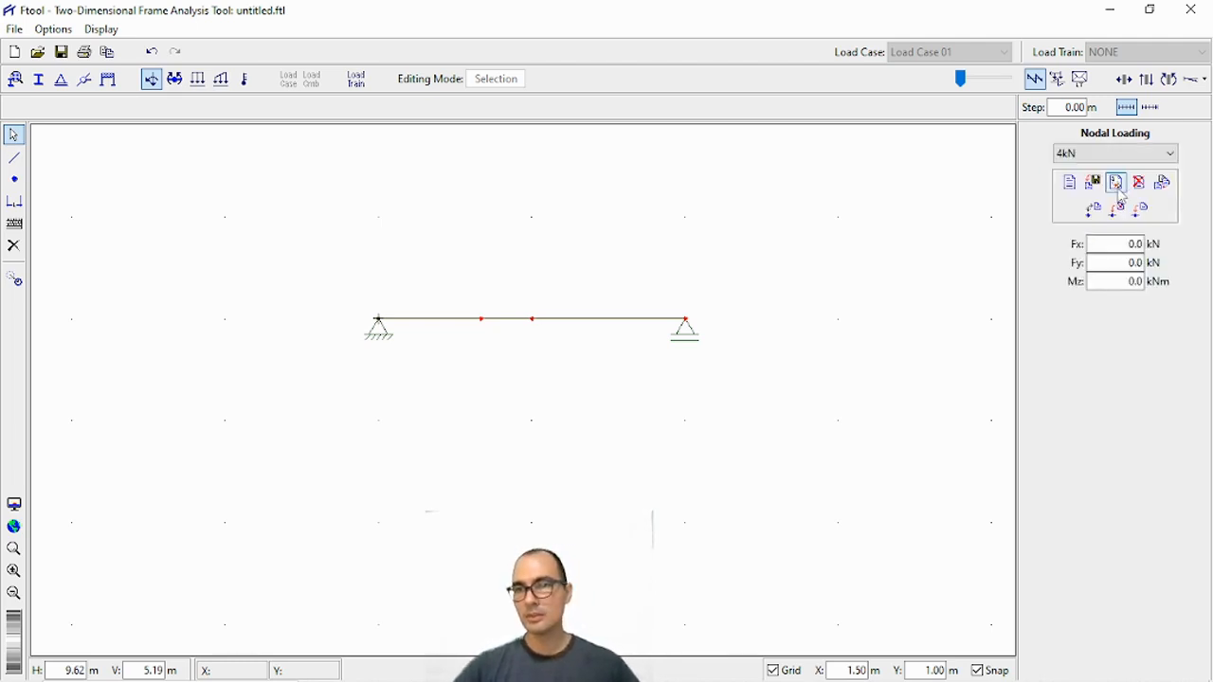
pyautogui.click(1071, 158)
pyautogui.click(1070, 180)
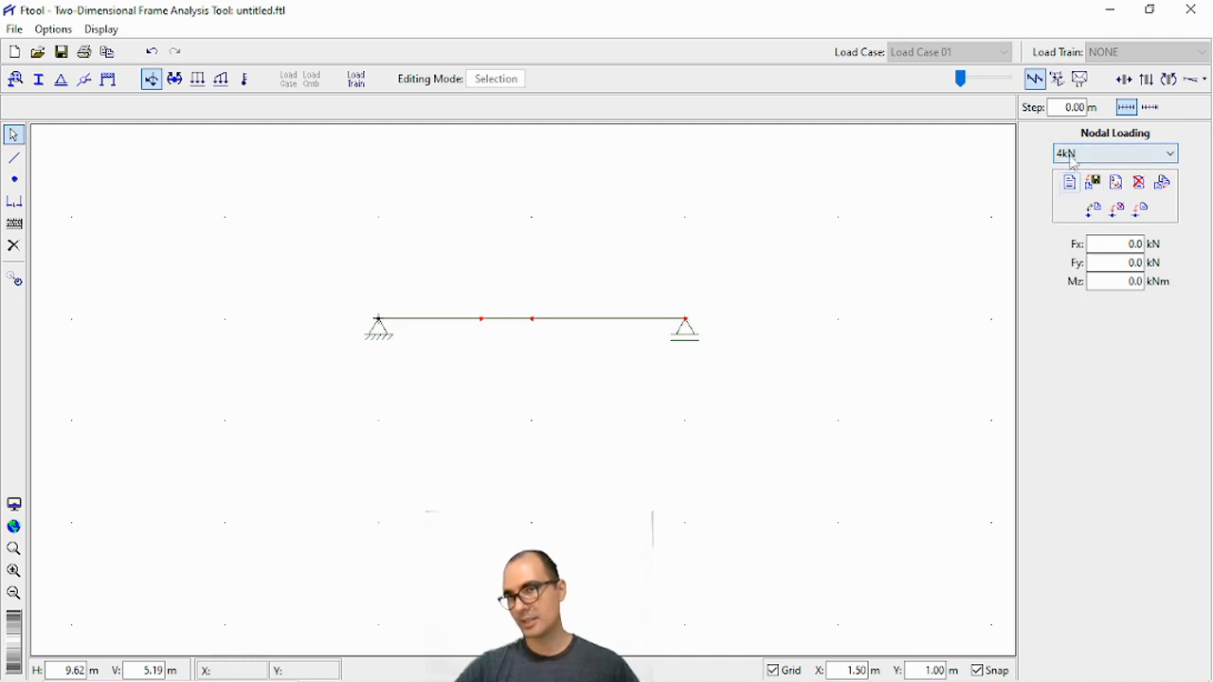
pyautogui.doubleClick(1122, 258)
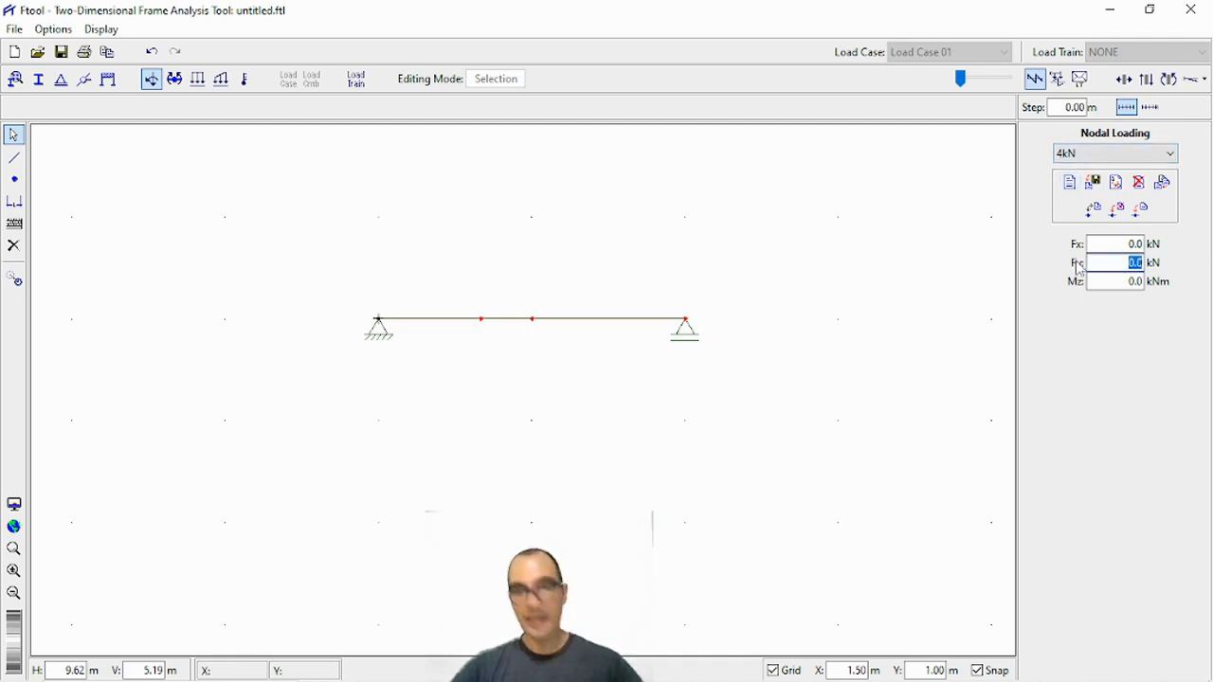
pyautogui.write('4')
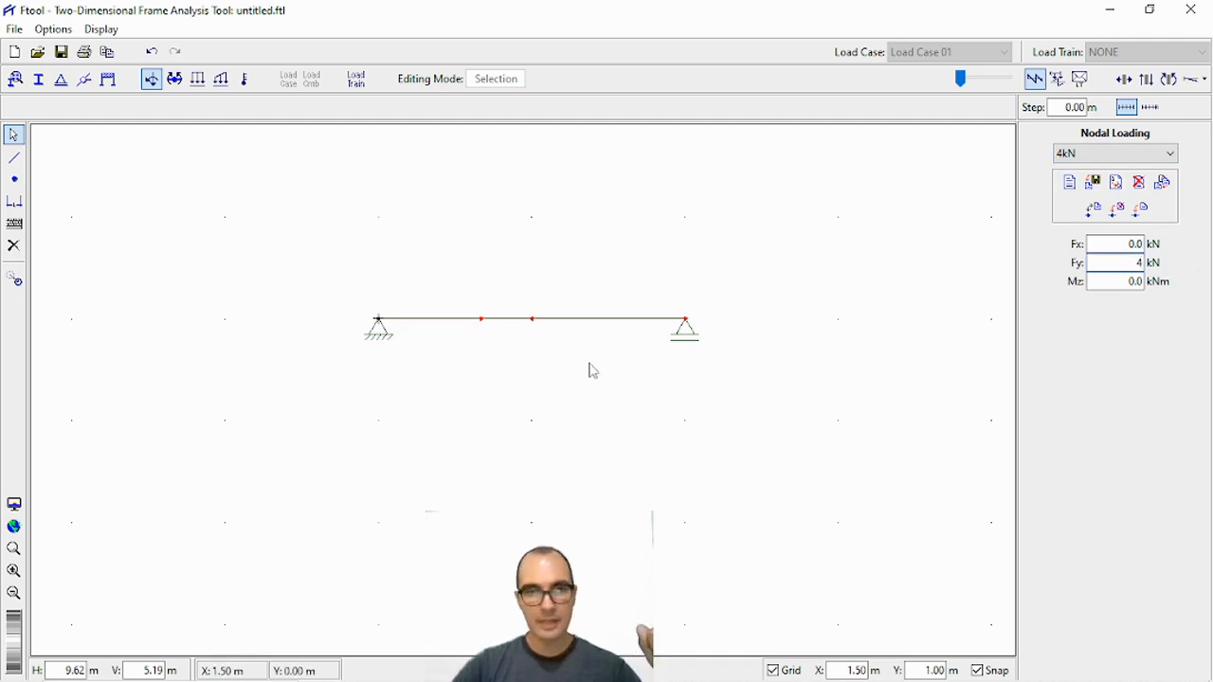
pyautogui.press('Return')
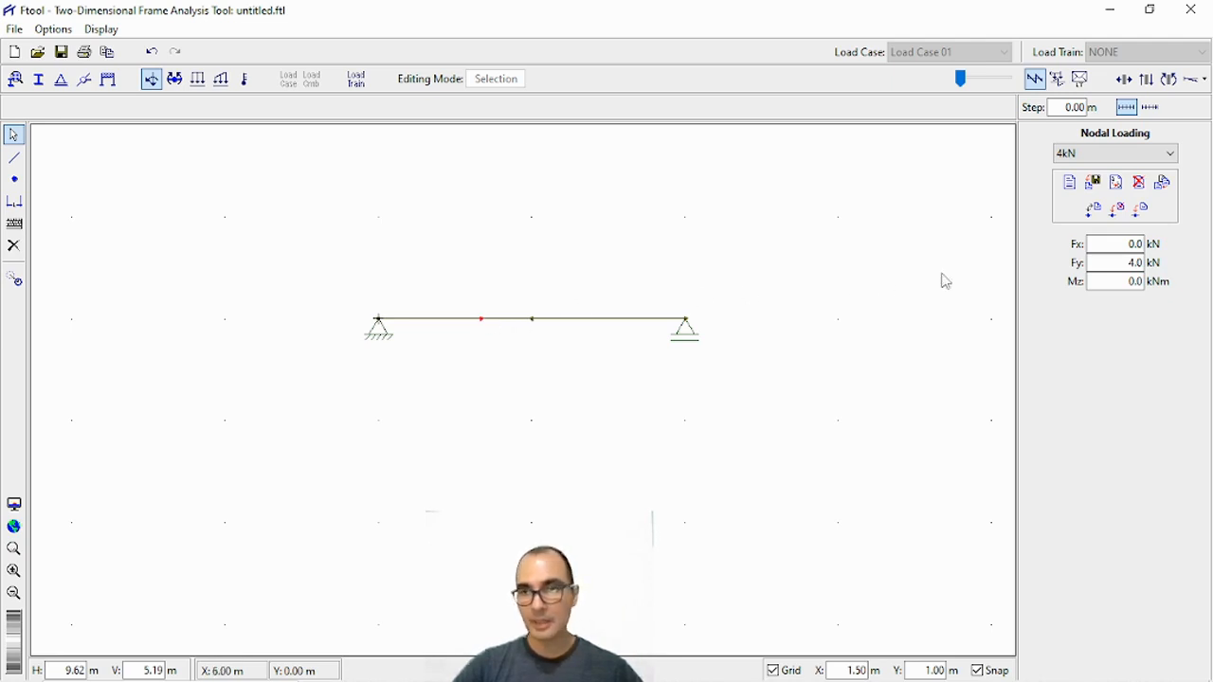
pyautogui.click(1138, 210)
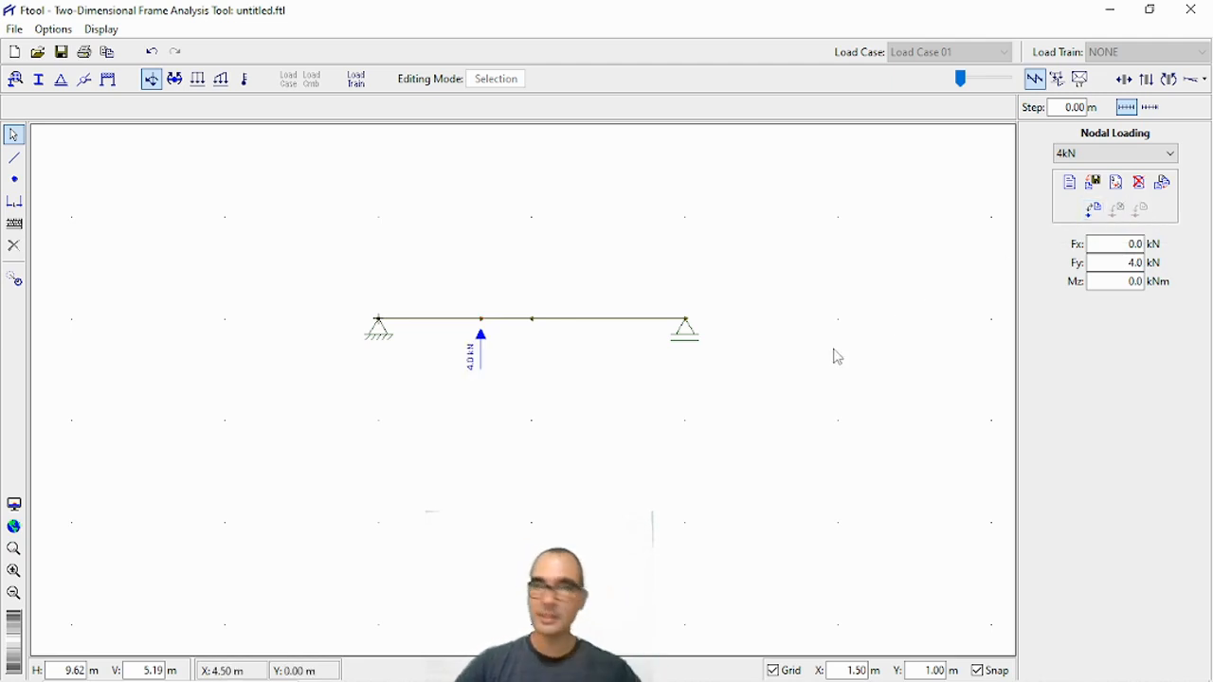
# Reverse the 4kN nodal load to act downward by setting its Fy to -4.0 kN
pyautogui.click(1121, 263)
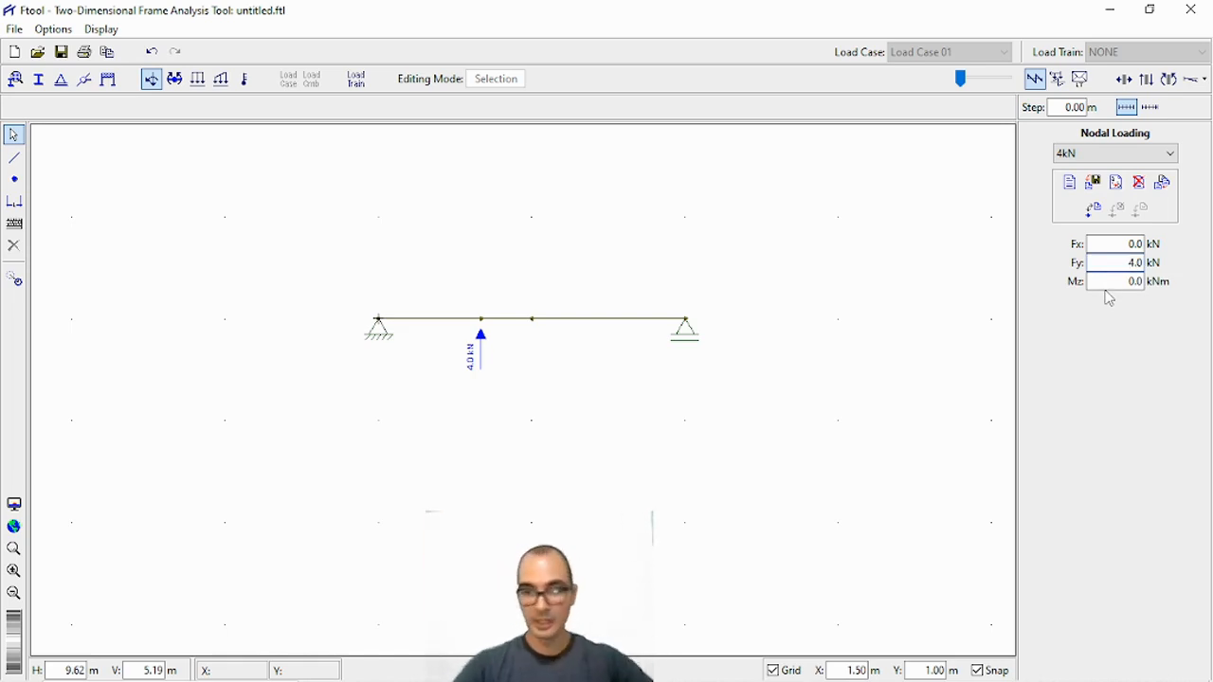
pyautogui.write('-')
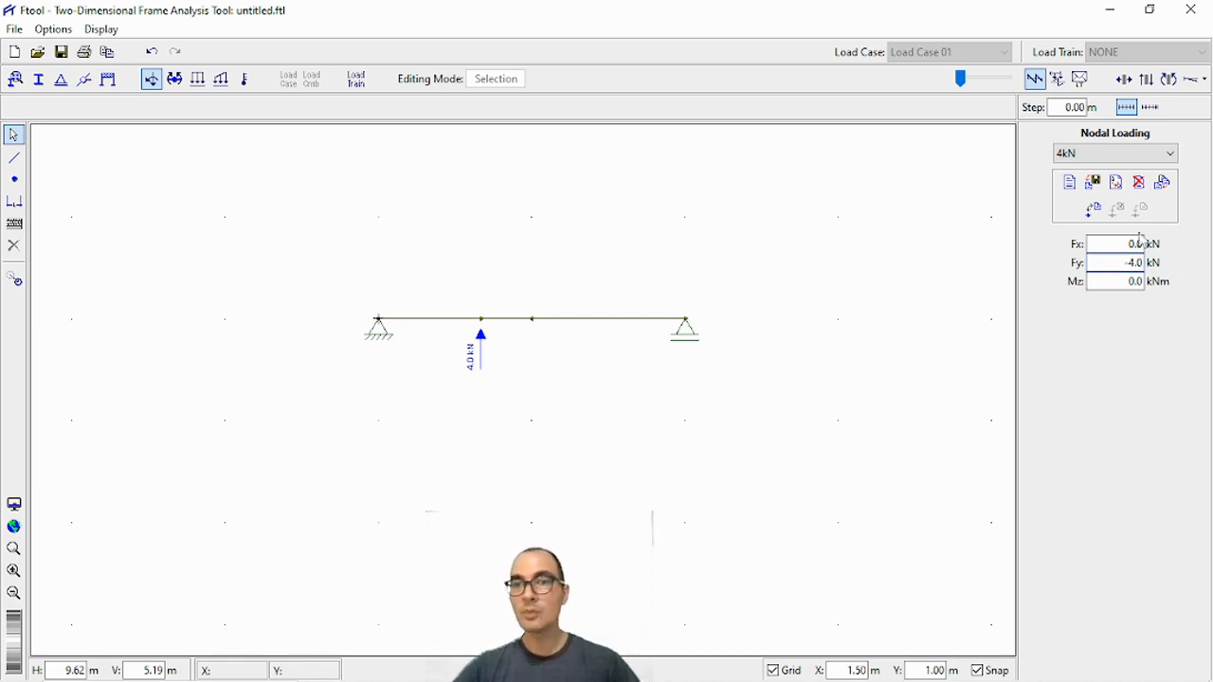
pyautogui.click(480, 320)
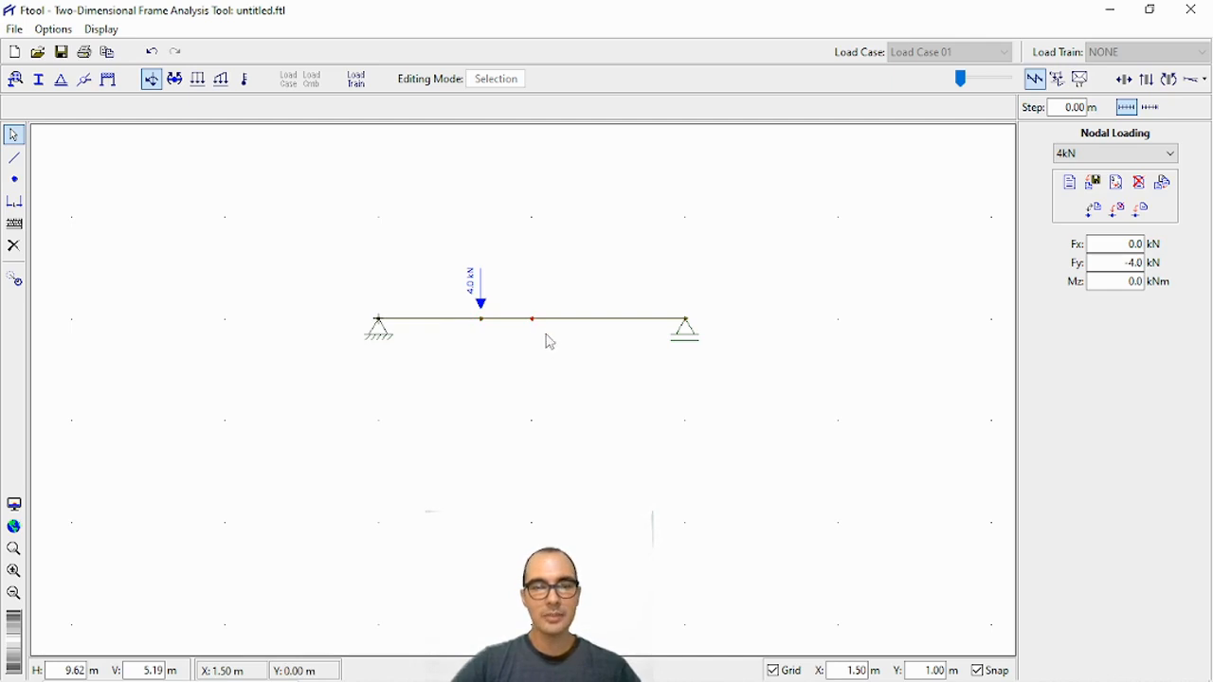
# Create a nodal load labelled 1kN with Fy -1 kN and apply it to the node 1.5 m from the pinned support
pyautogui.click(1067, 182)
pyautogui.write('1k')
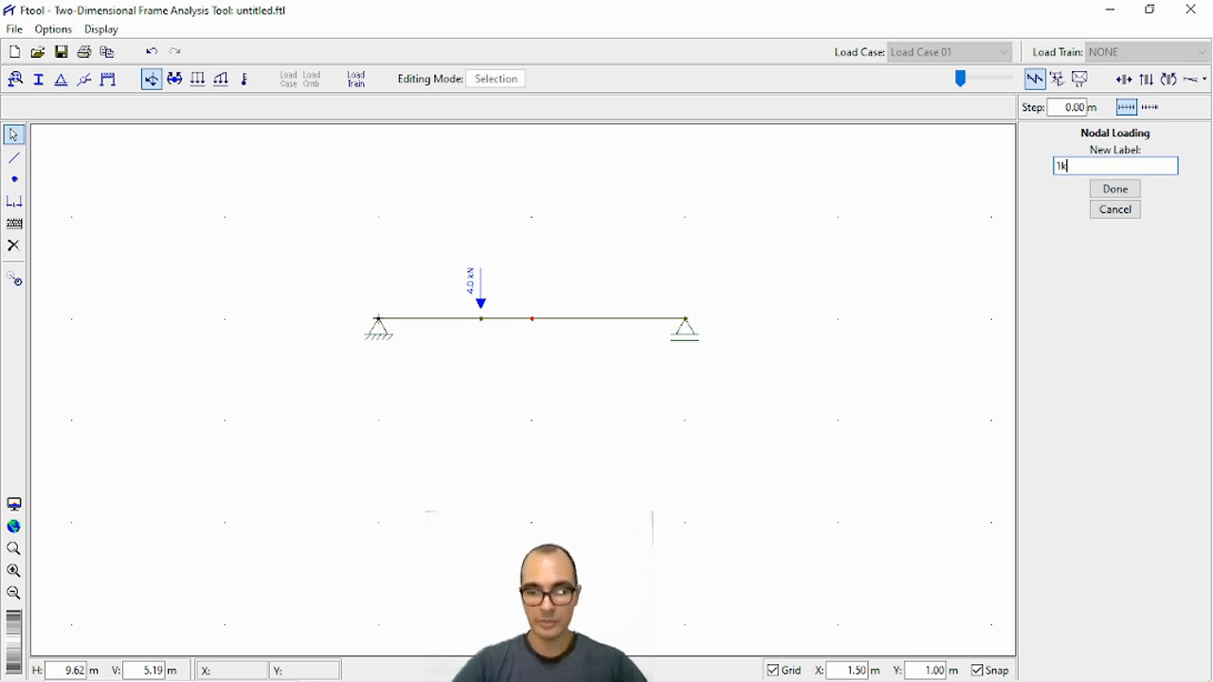
pyautogui.write('N')
pyautogui.click(1115, 189)
pyautogui.click(1102, 154)
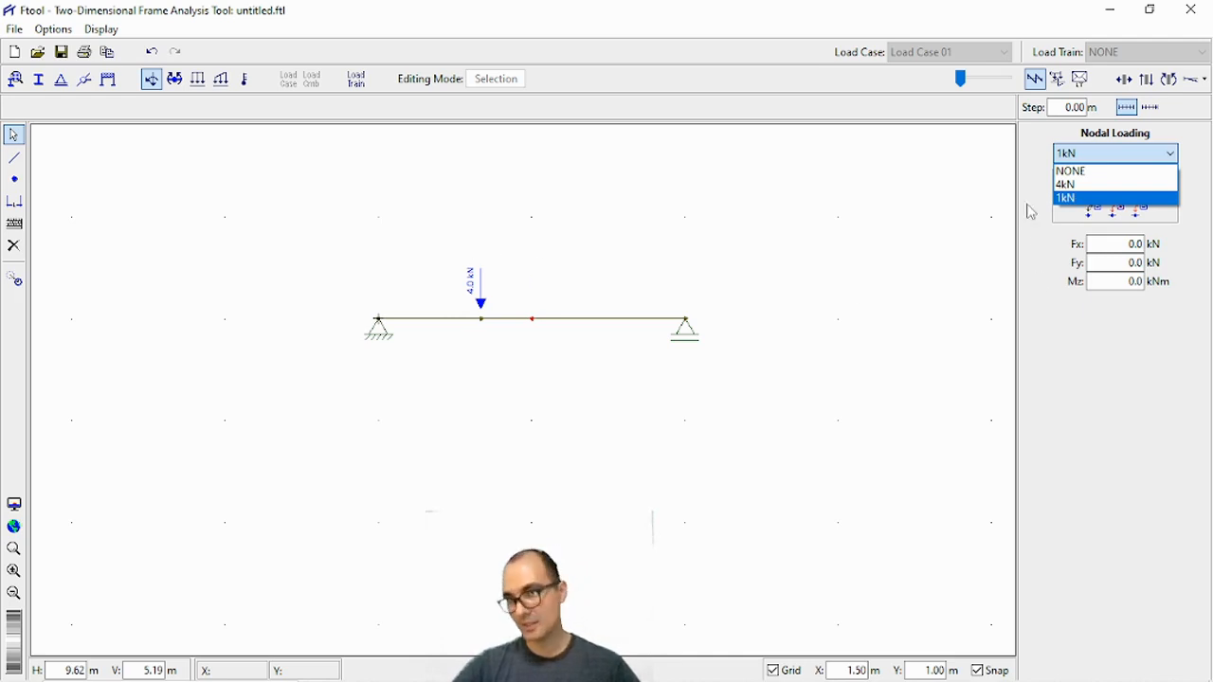
pyautogui.click(1058, 209)
pyautogui.doubleClick(1135, 263)
pyautogui.write('-1')
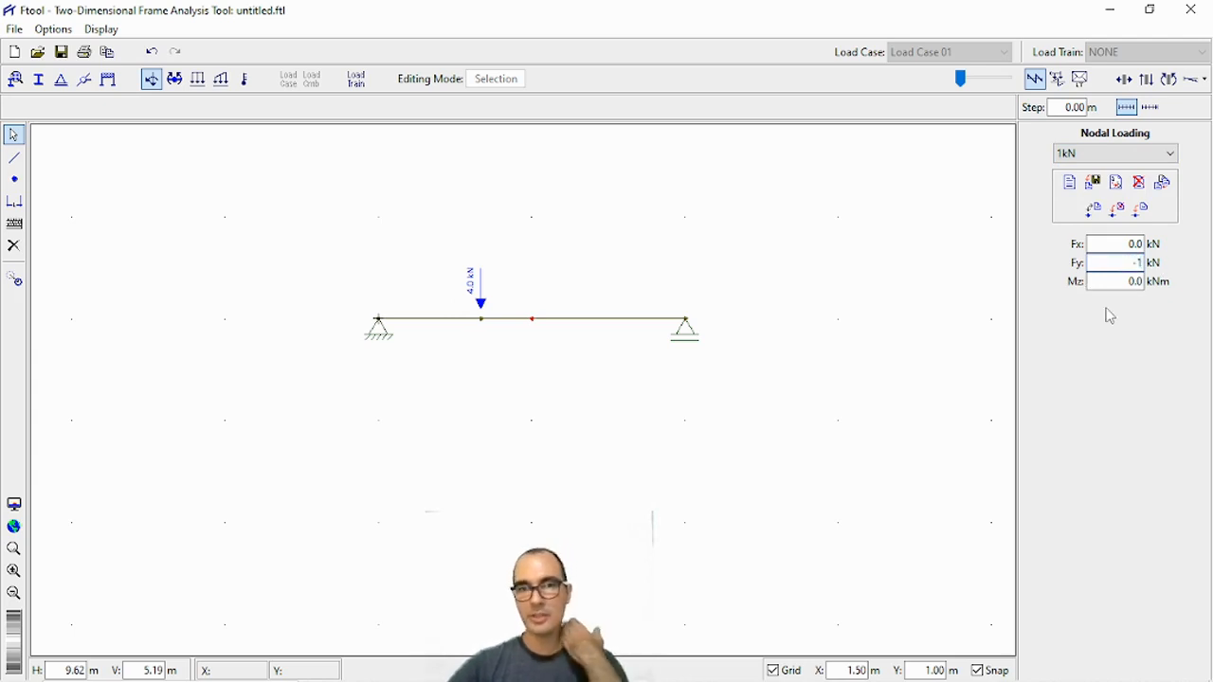
pyautogui.click(1140, 209)
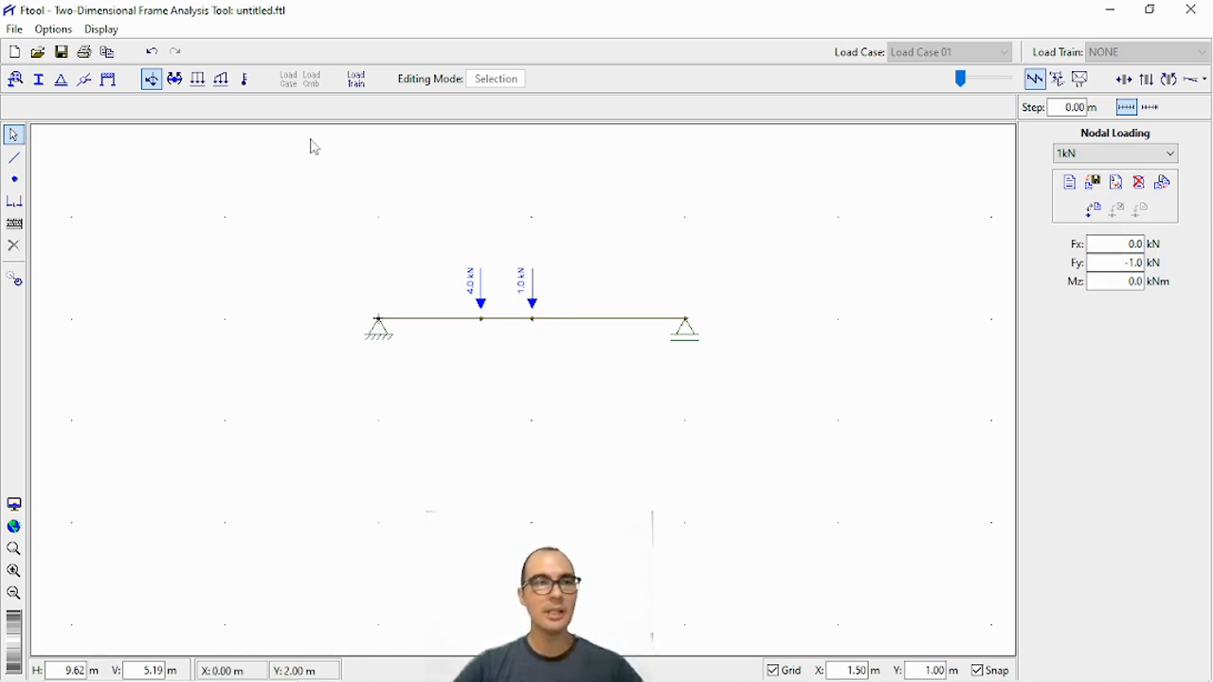
# Create a uniform load labelled 1.5kN/m with its direction set to Local
pyautogui.click(196, 79)
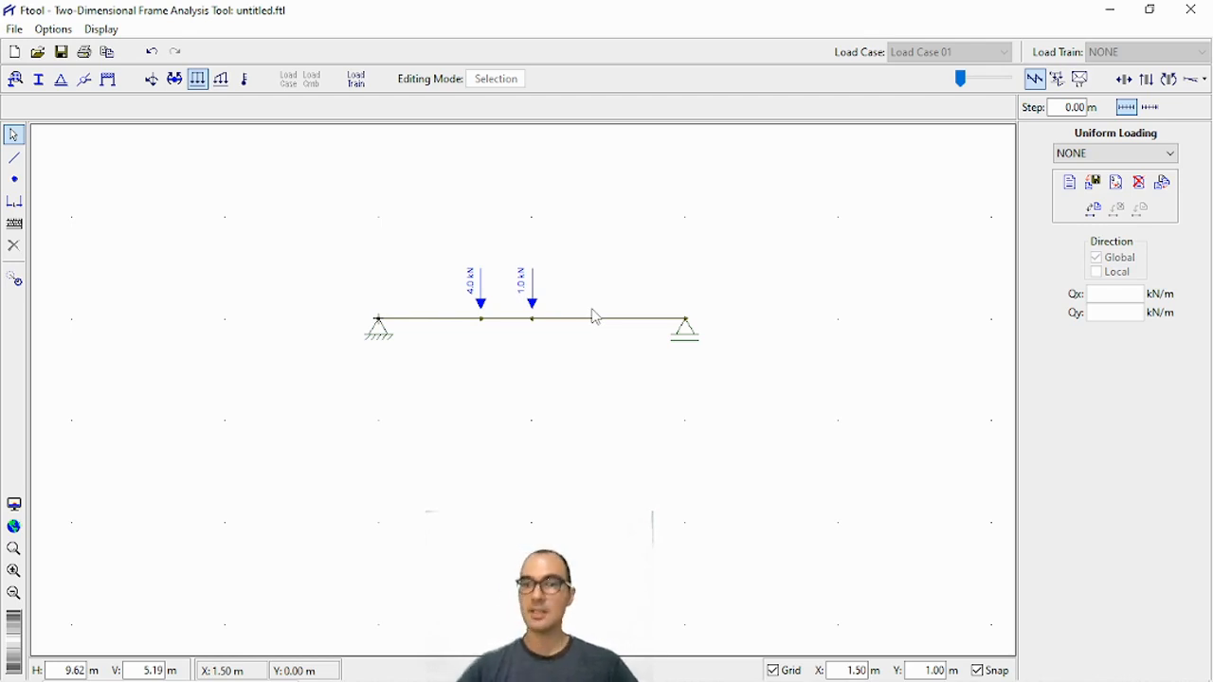
pyautogui.click(1068, 181)
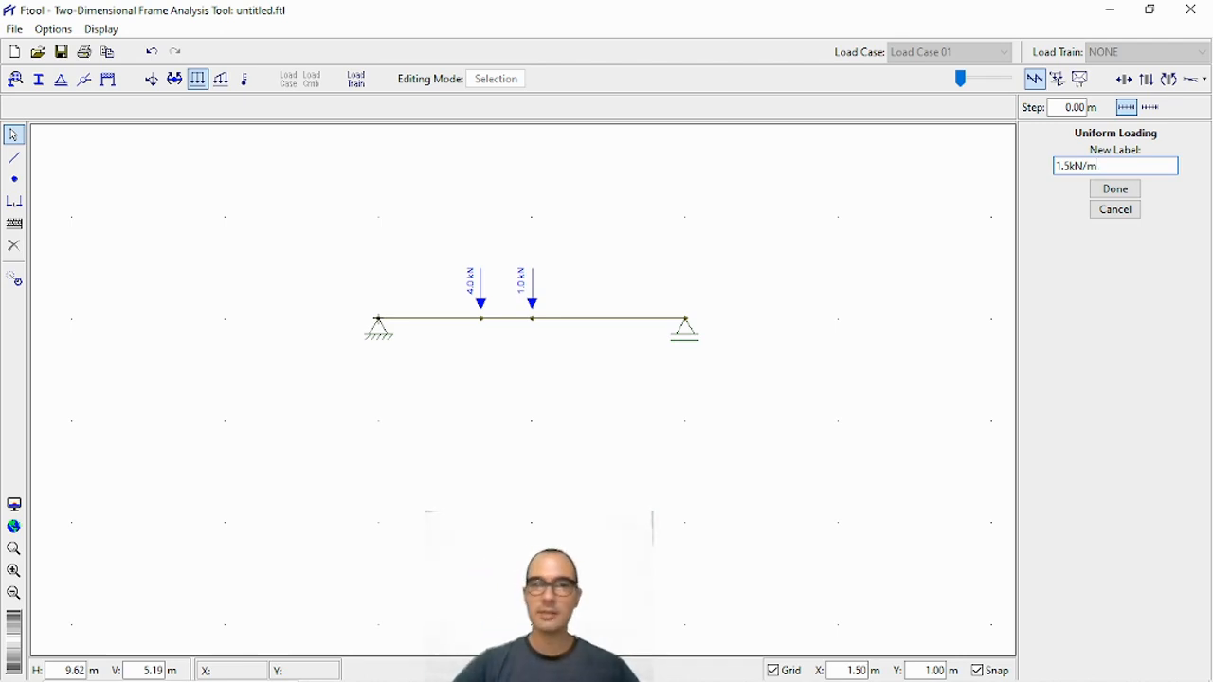
pyautogui.click(1108, 191)
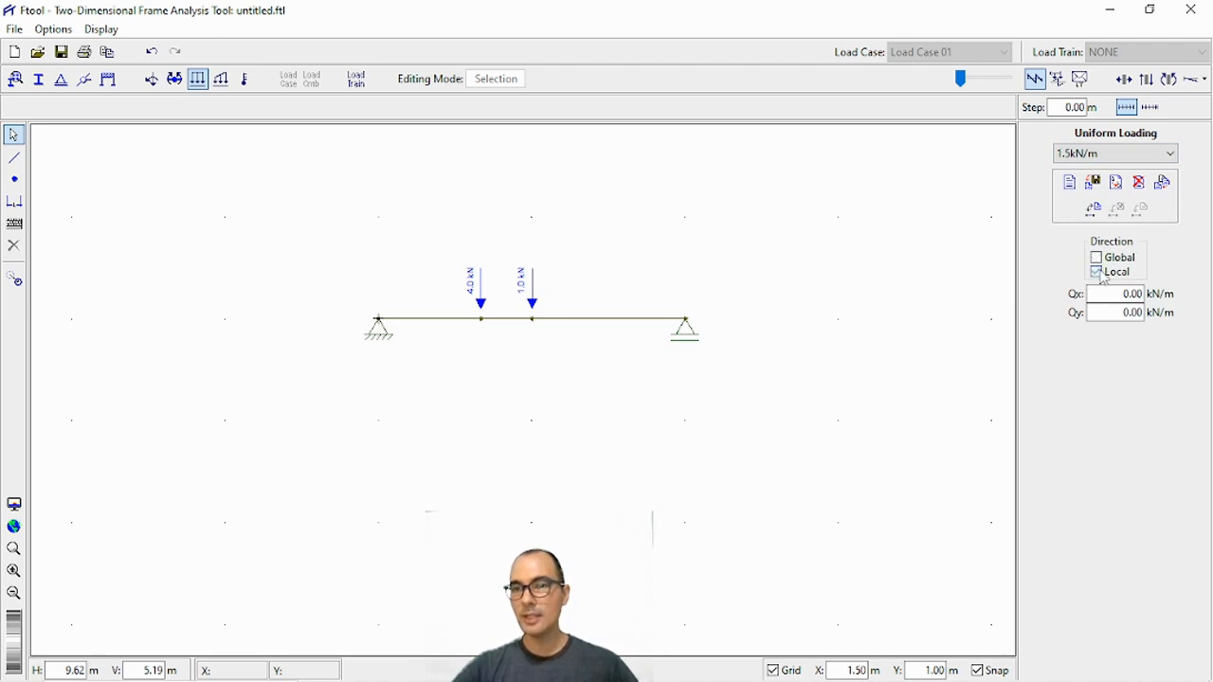
# Set the uniform load's Qy to -1.5 kN/m and apply it to the beam segment between the 1 kN load and the roller support
pyautogui.click(621, 327)
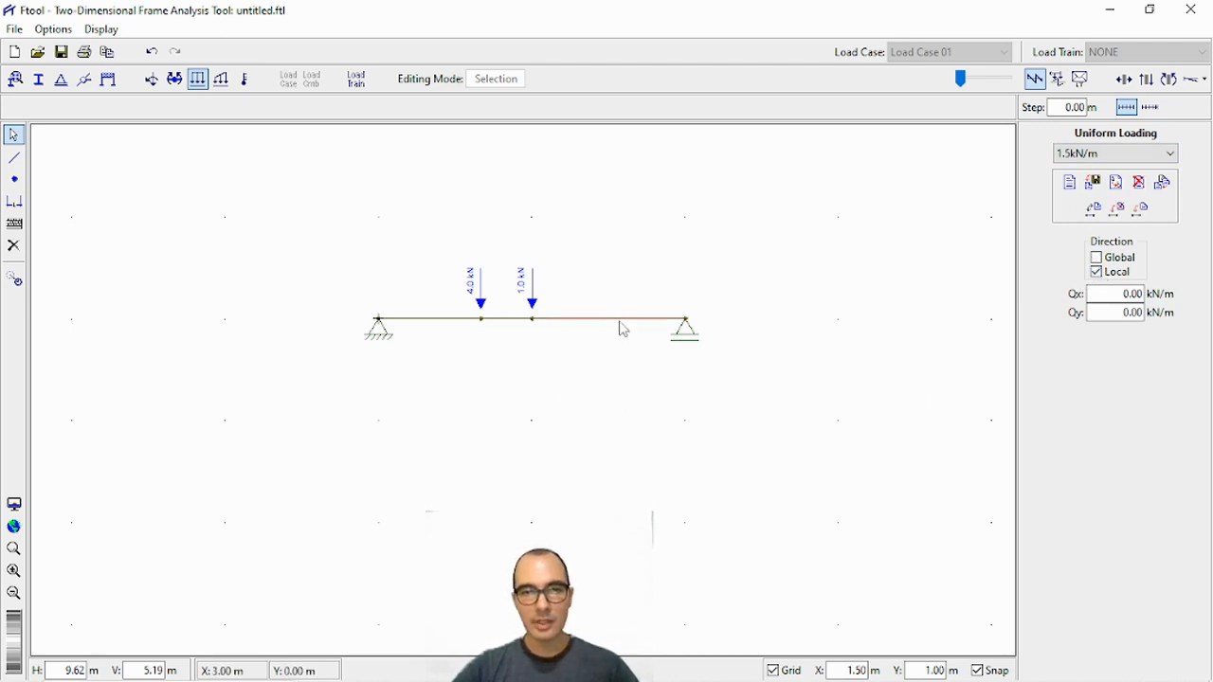
pyautogui.click(626, 385)
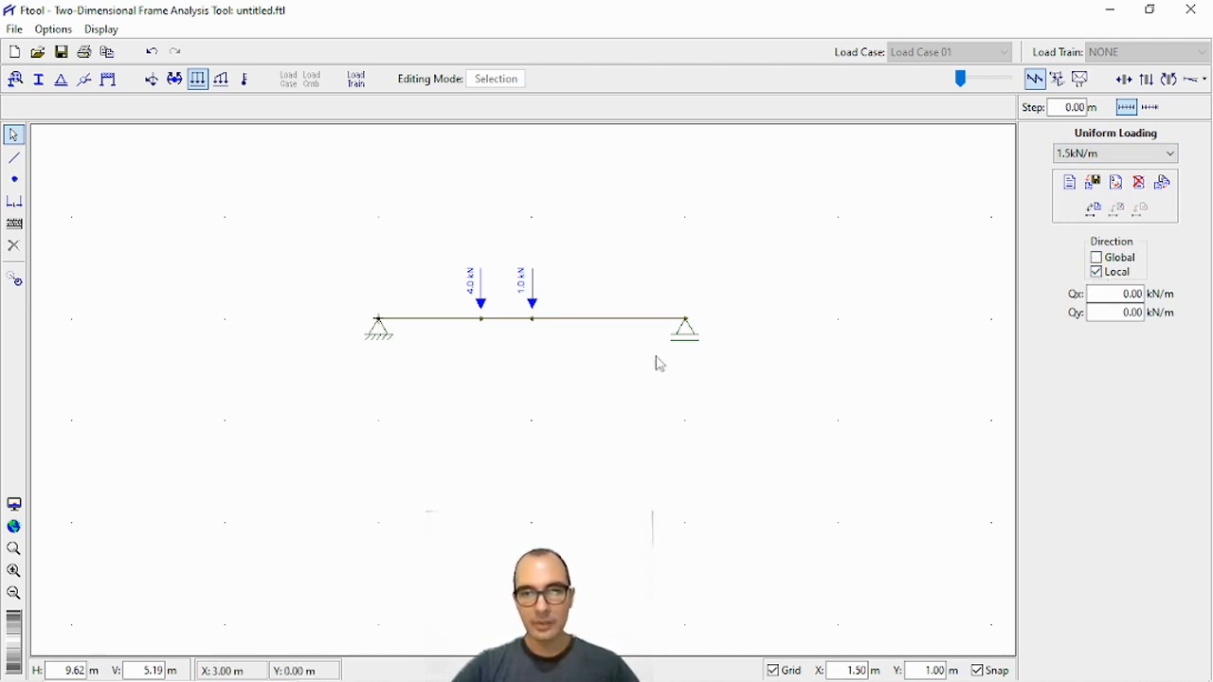
pyautogui.click(603, 321)
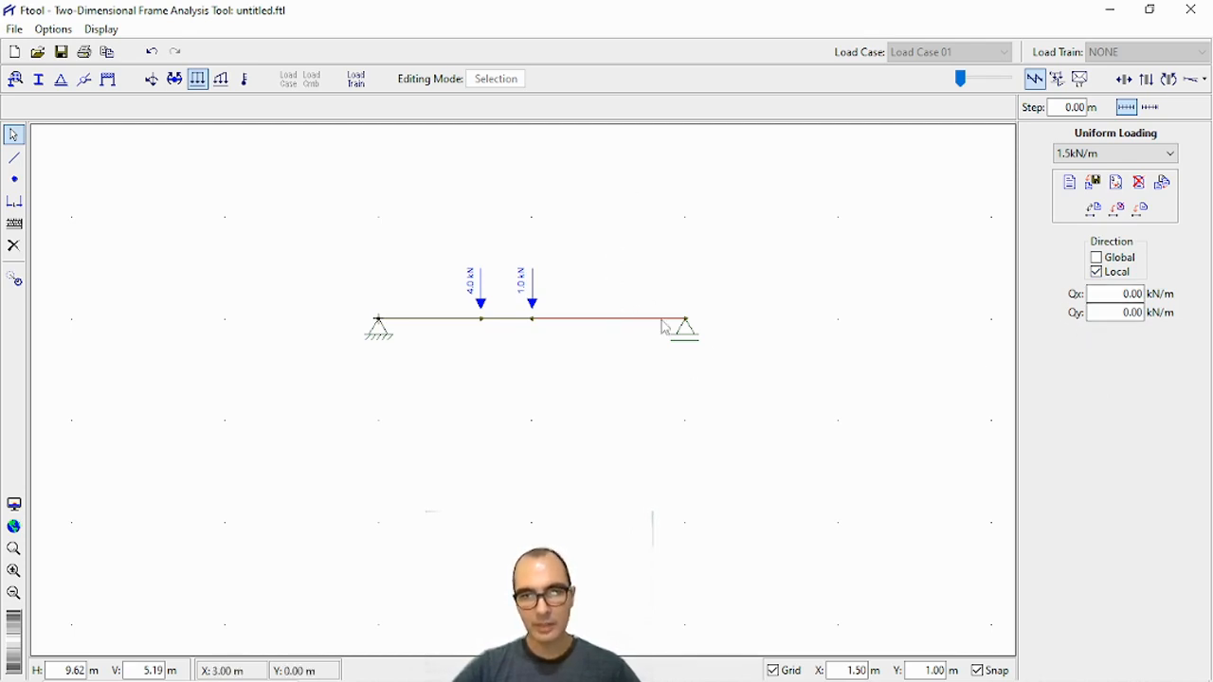
pyautogui.moveTo(1110, 312); pyautogui.dragTo(1184, 315)
pyautogui.write('-1.5')
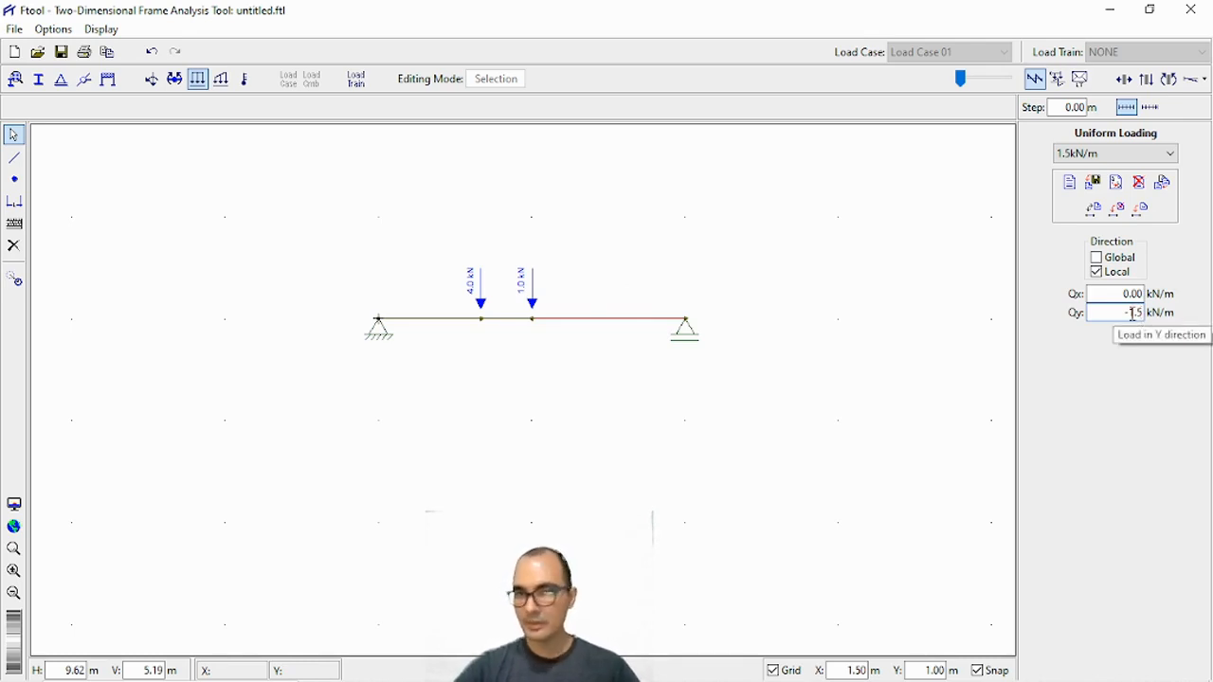
pyautogui.press('Return')
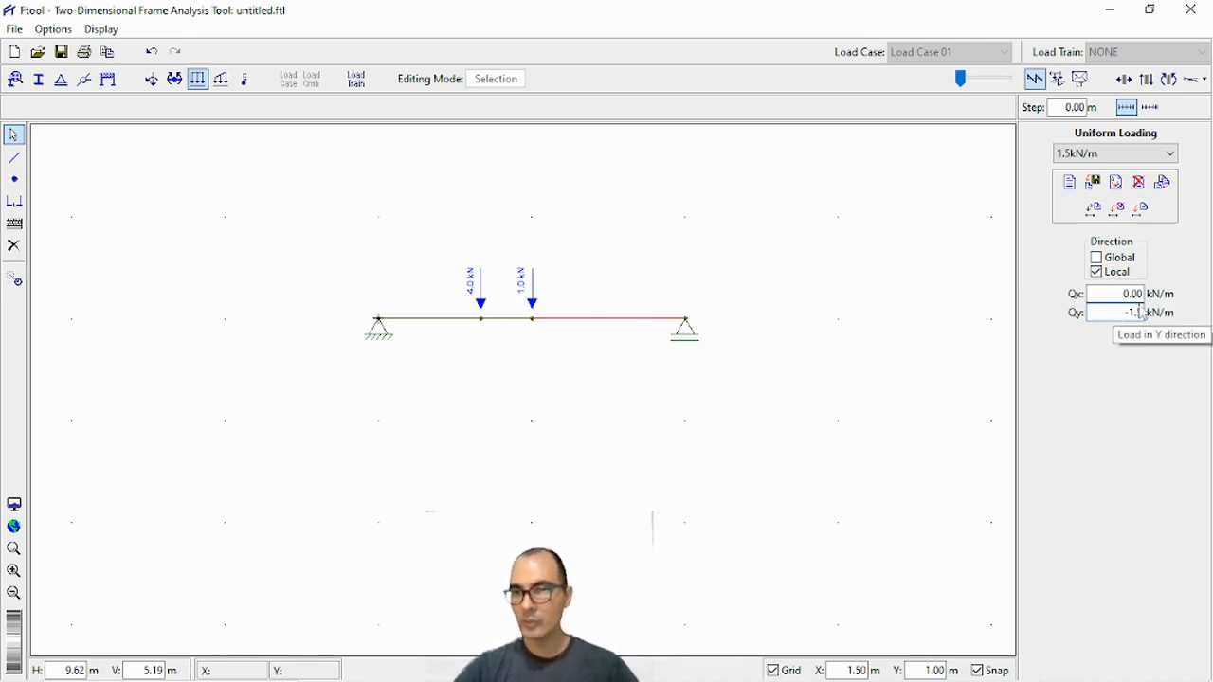
pyautogui.click(1139, 208)
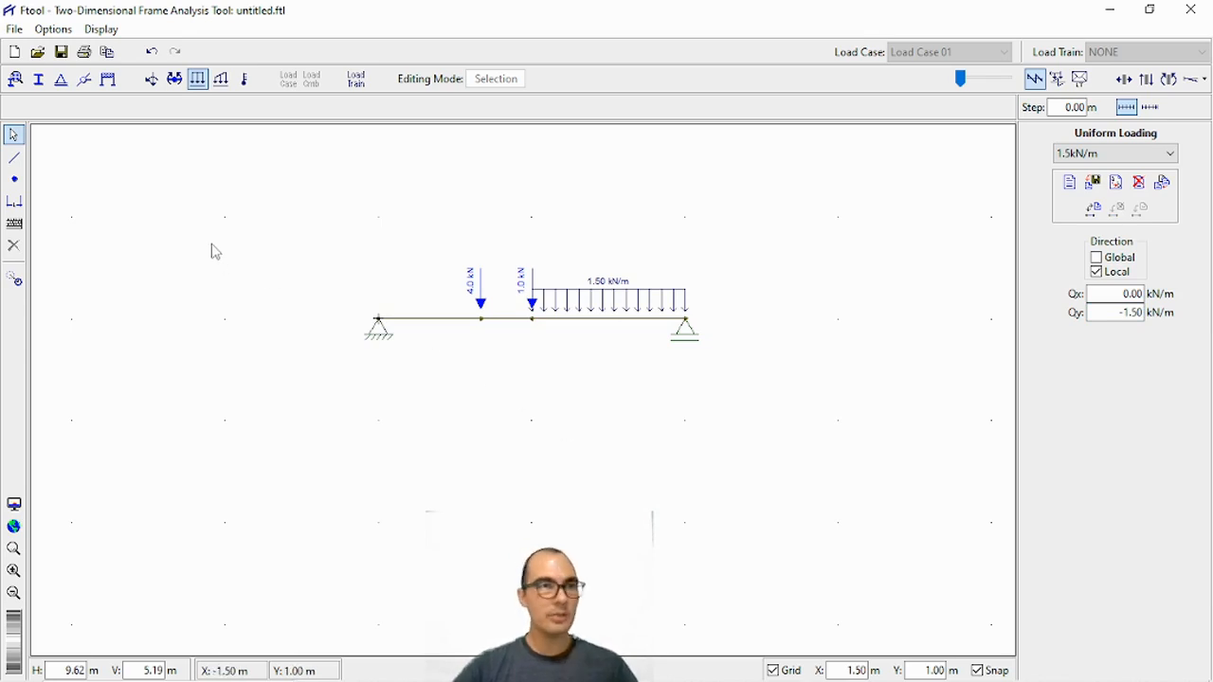
# Save the model as "Teste Ftool" in the Área de Trabalho folder
pyautogui.click(60, 52)
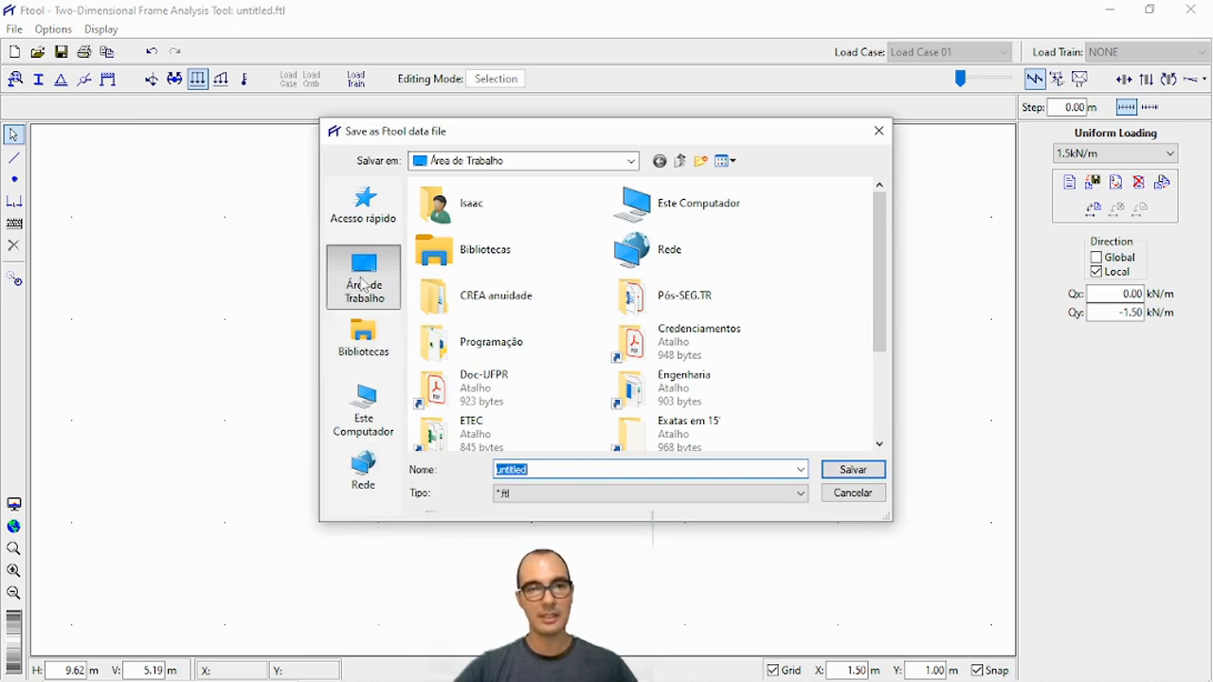
pyautogui.write('Te')
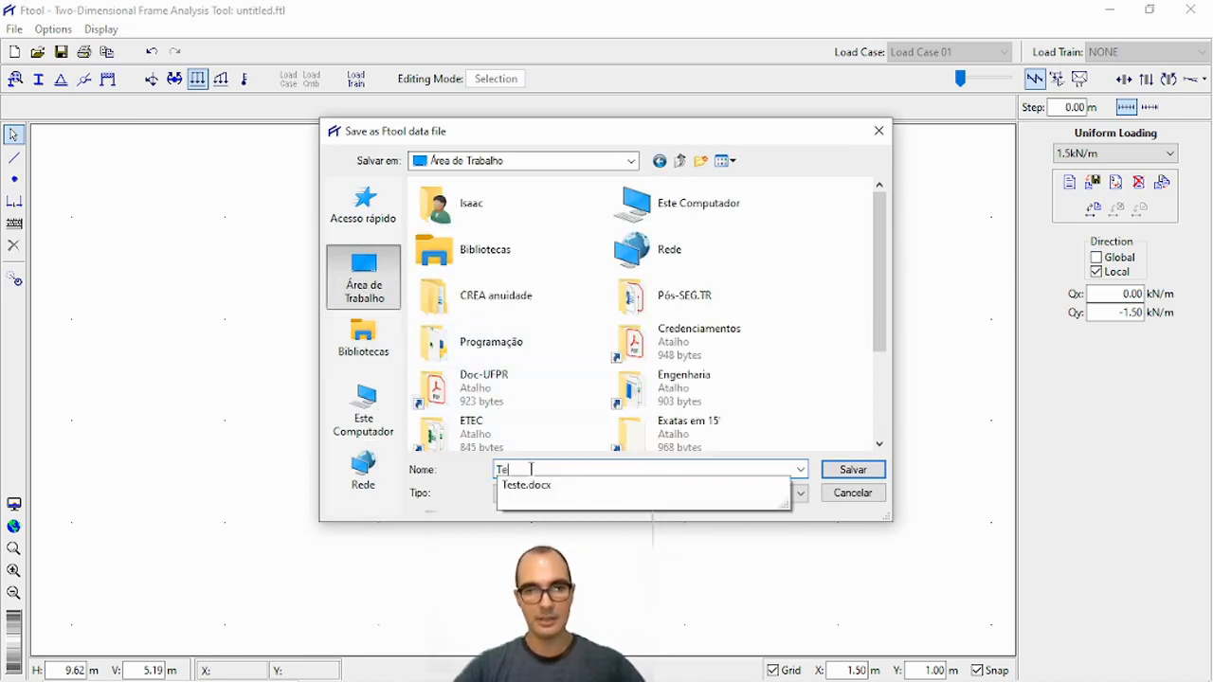
pyautogui.write('ste Ftool')
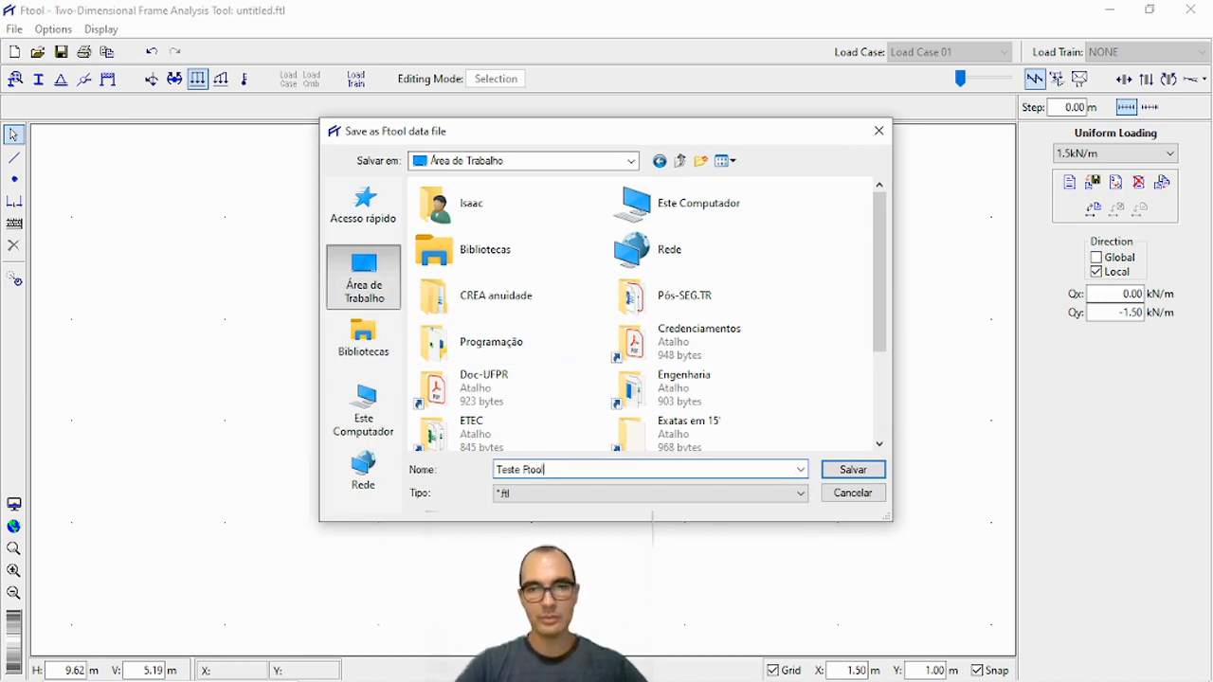
pyautogui.press('Return')
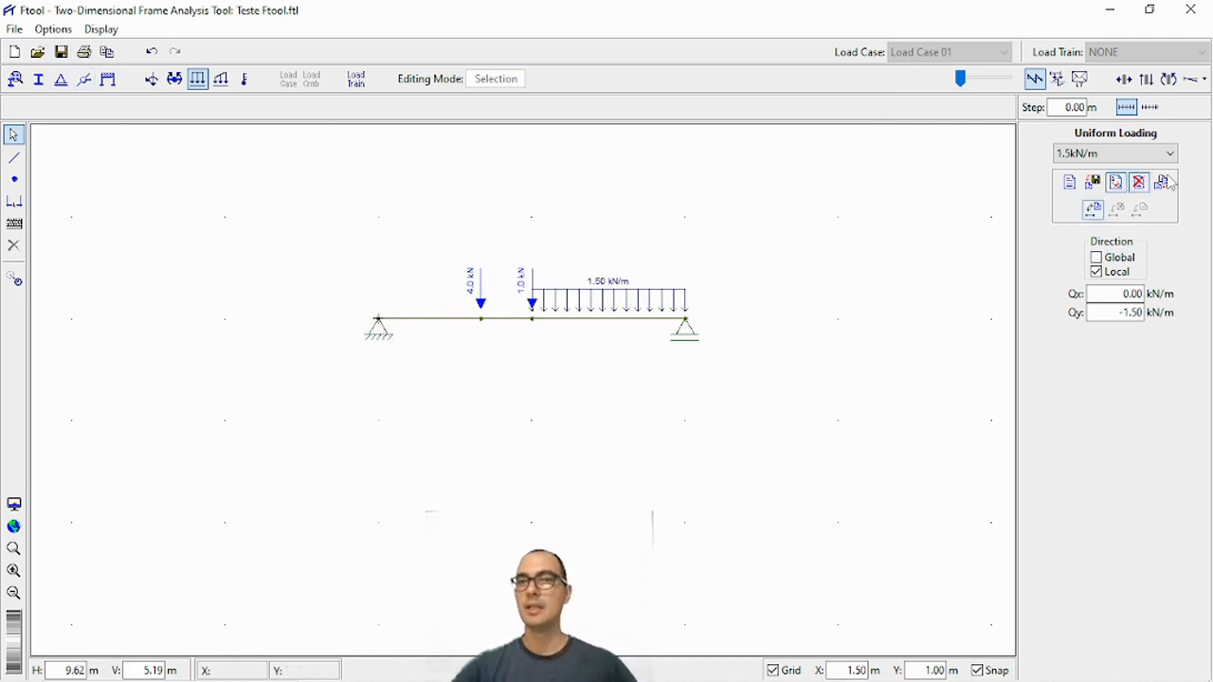
# Display the beam's bending moment diagram and enlarge its drawing scale
pyautogui.click(1169, 82)
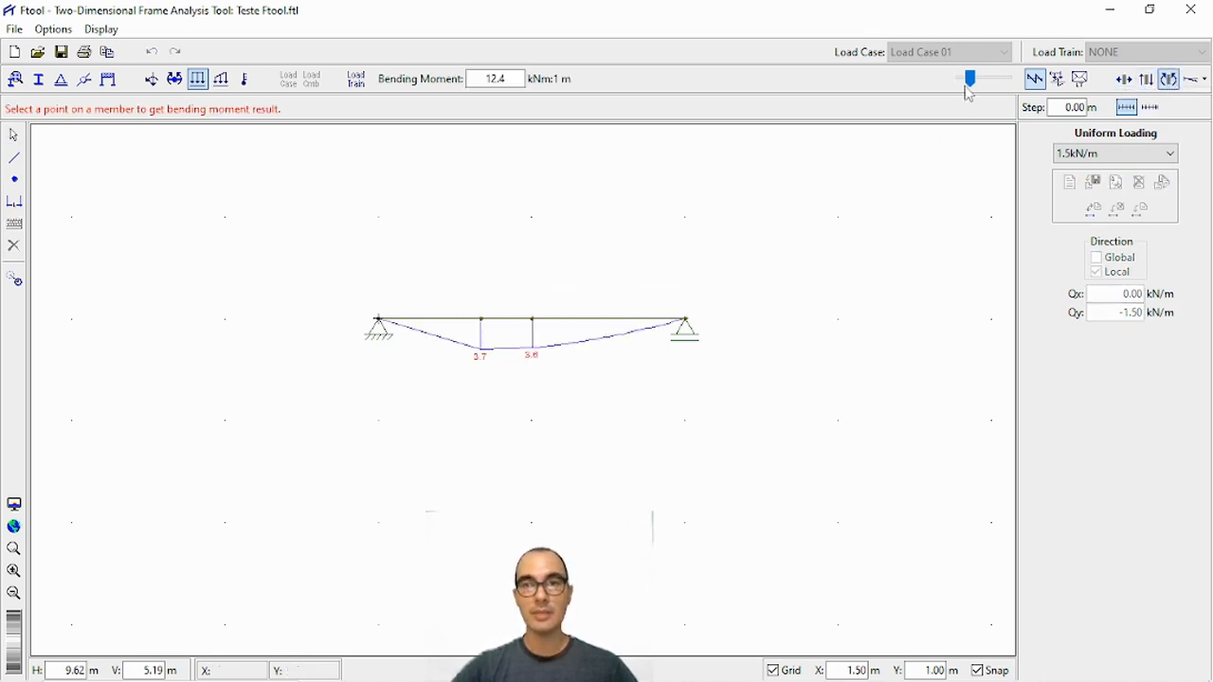
pyautogui.moveTo(968, 84); pyautogui.dragTo(979, 84)
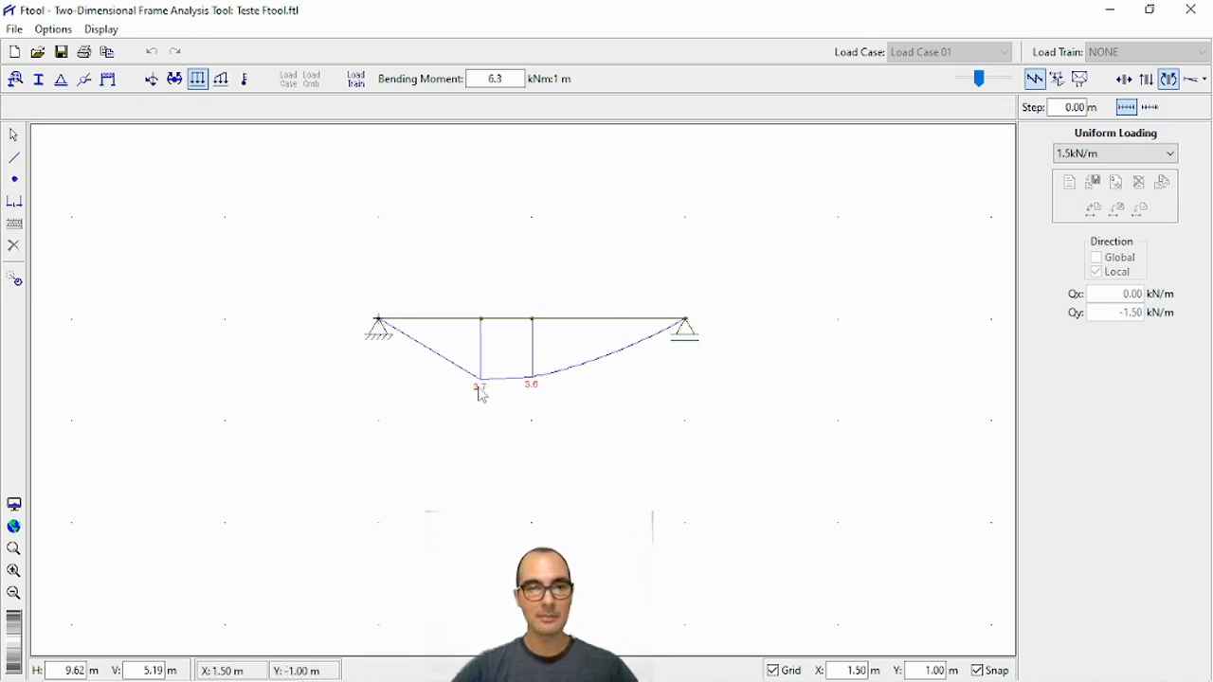
# Query the bending moment at a point on each of the three beam segments
pyautogui.click(558, 322)
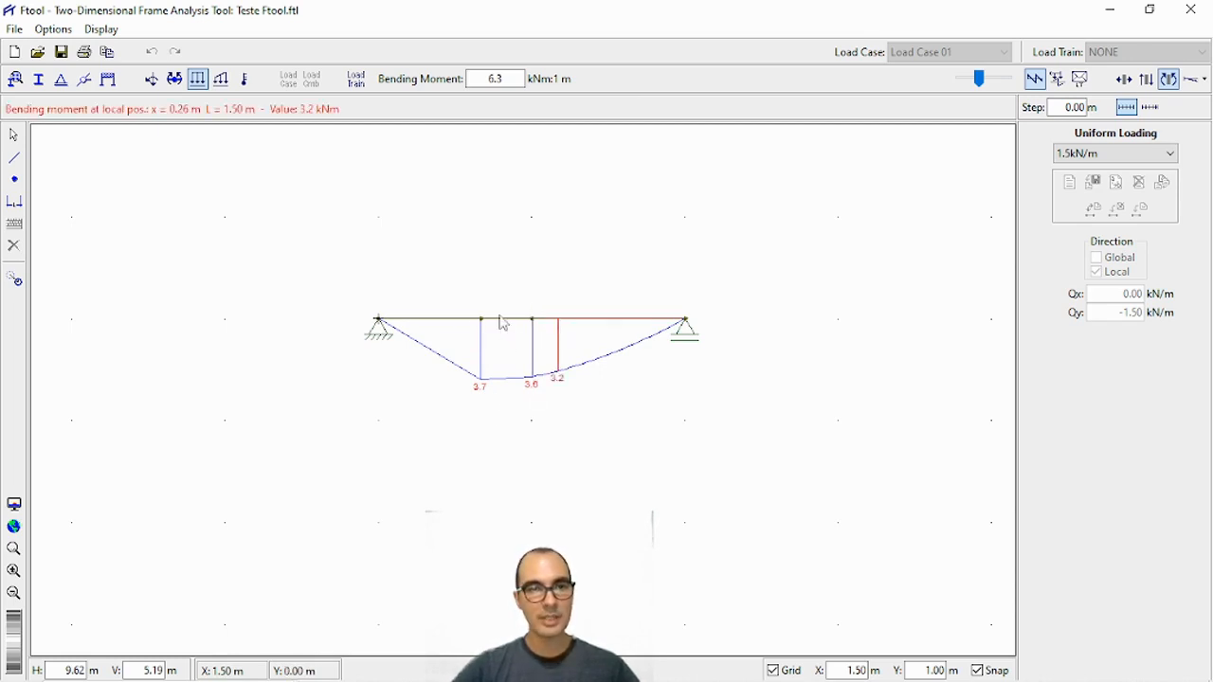
pyautogui.click(503, 323)
pyautogui.moveTo(460, 325); pyautogui.dragTo(412, 323)
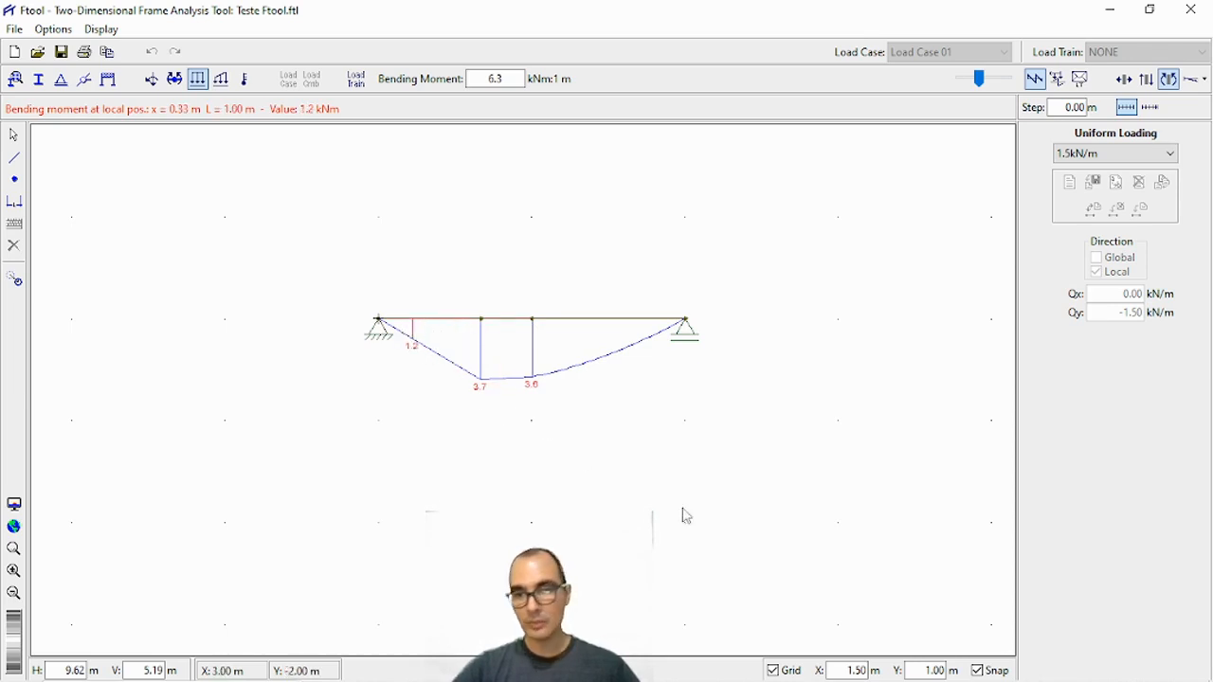
# Set the horizontal grid spacing to 0.25 m and insert a node on the beam 0.25 m from the pinned support
pyautogui.doubleClick(844, 668)
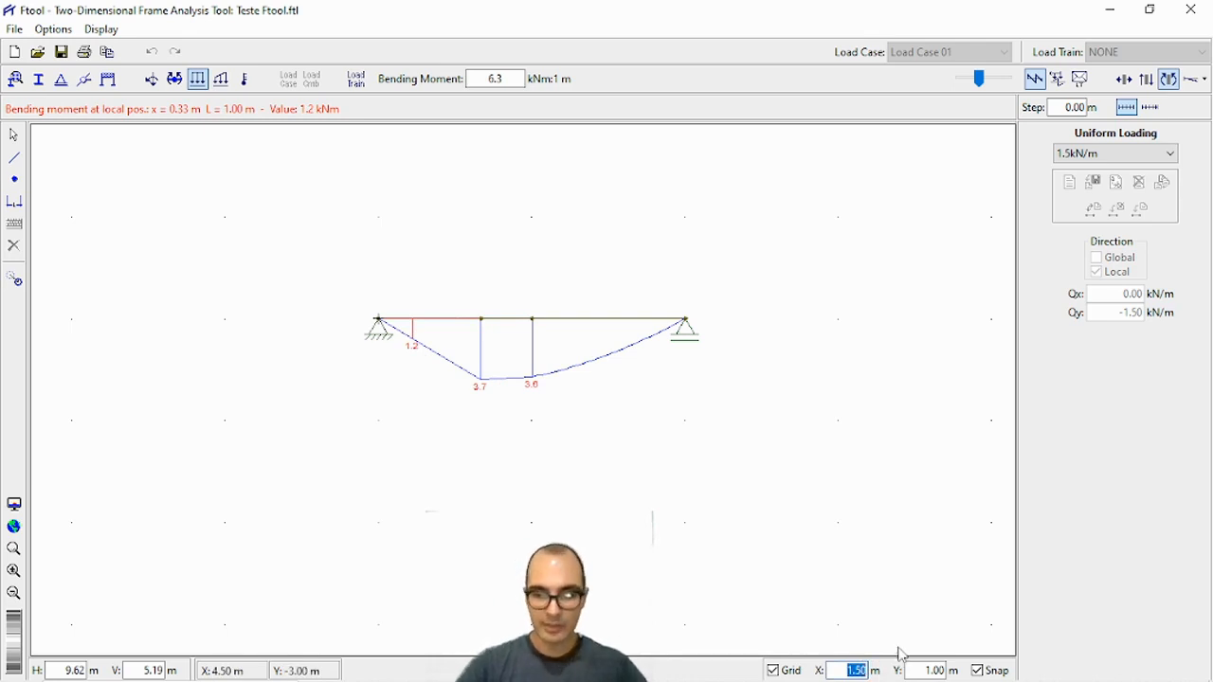
pyautogui.write('0')
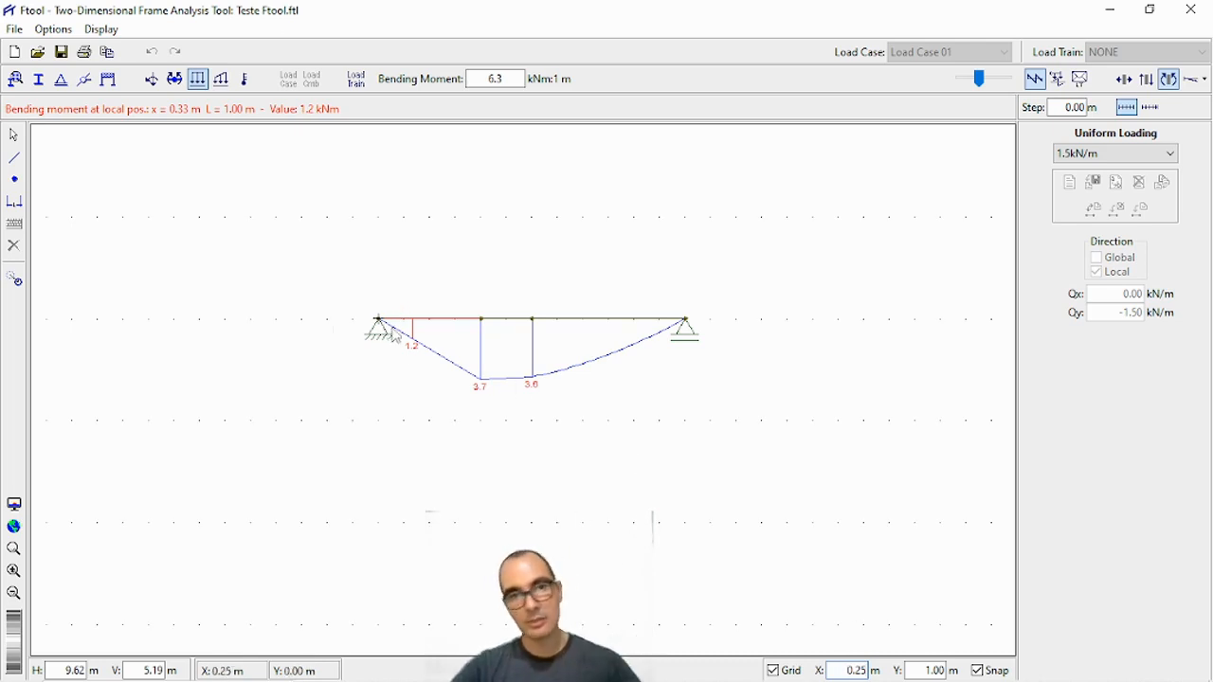
pyautogui.scroll(3, 397, 318)
pyautogui.scroll(1, 398, 324)
pyautogui.click(13, 179)
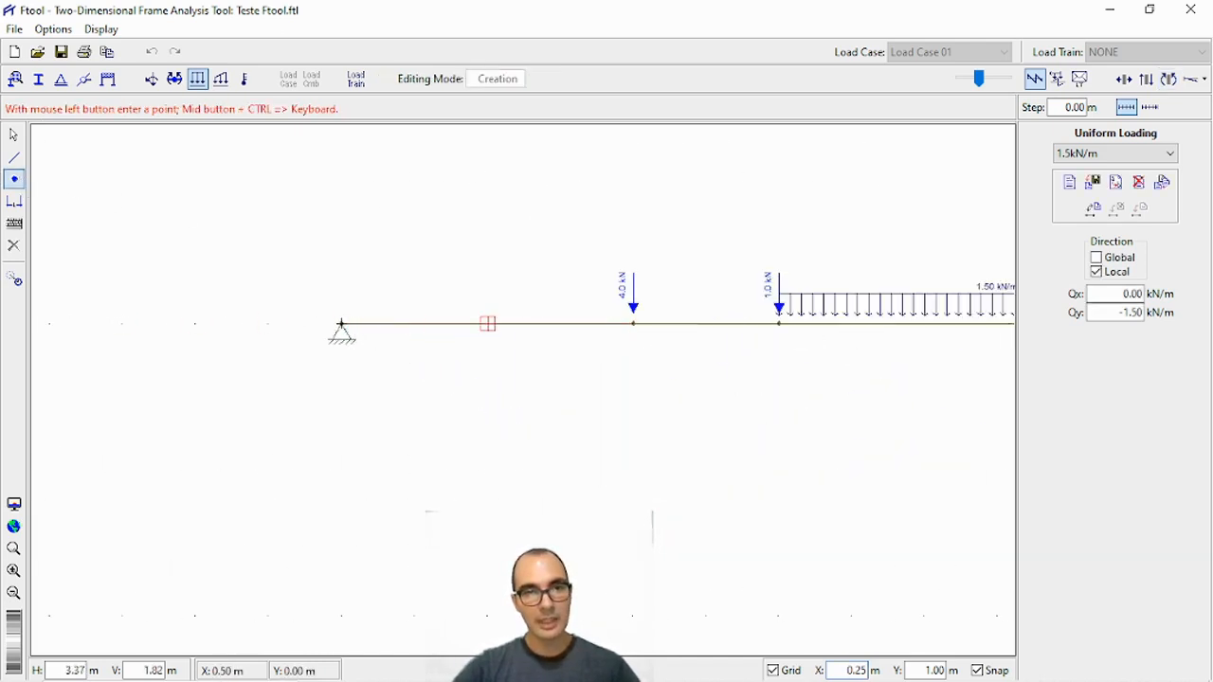
pyautogui.click(414, 323)
pyautogui.click(13, 135)
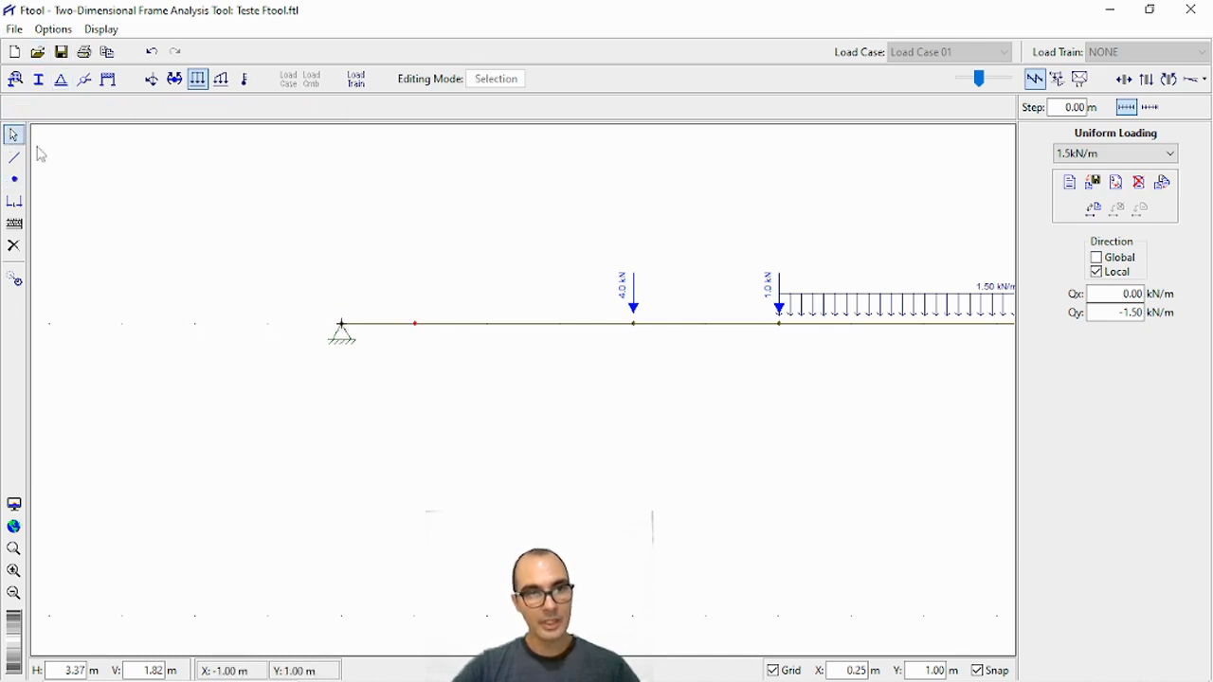
# Add a dimension line well below the beam between the pinned support and the new node
pyautogui.click(15, 207)
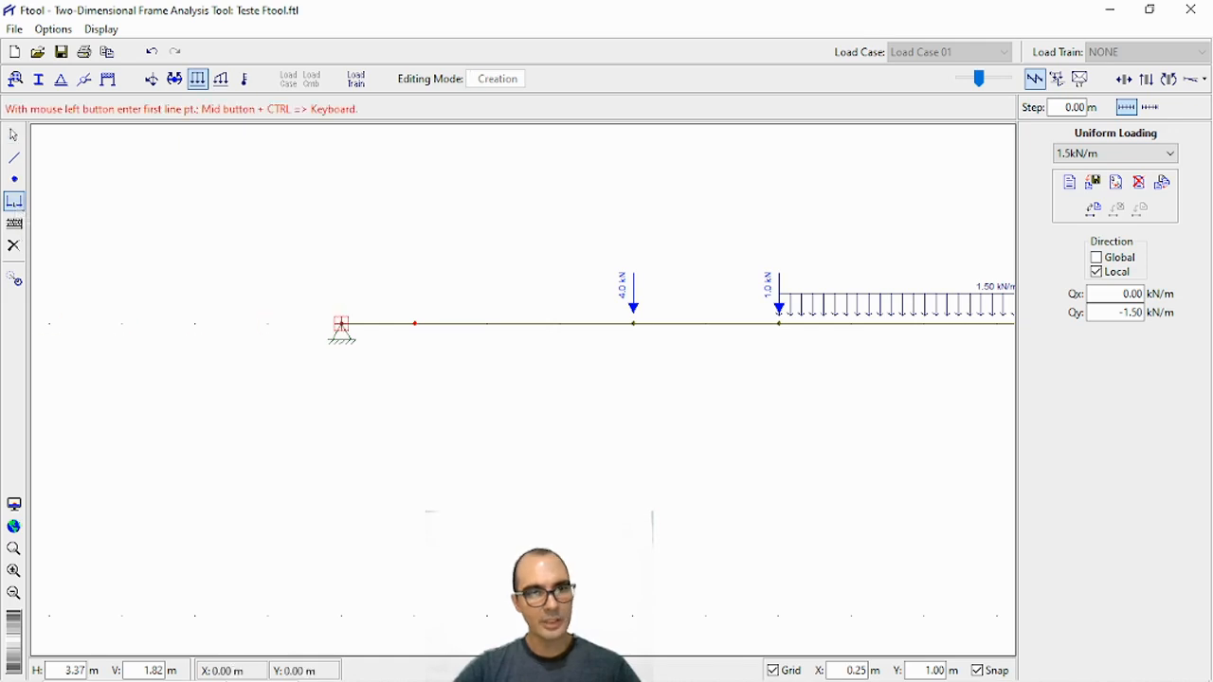
pyautogui.scroll(-3, 341, 324)
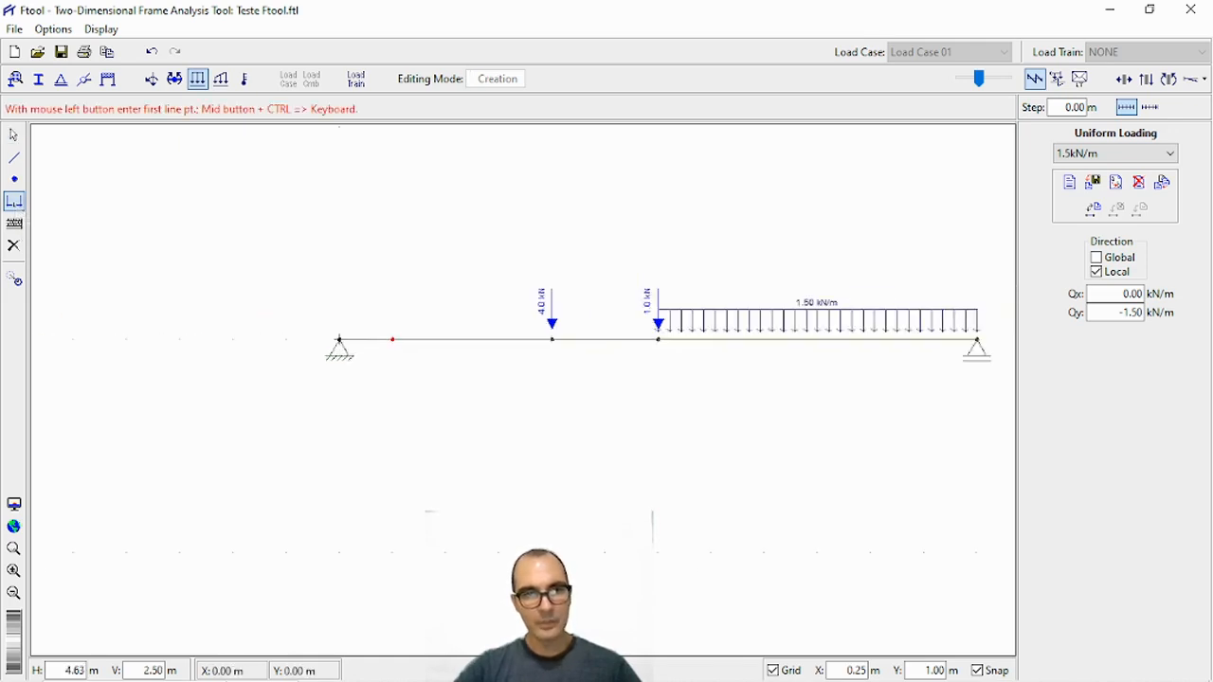
pyautogui.click(338, 506)
pyautogui.click(376, 506)
pyautogui.scroll(-2, 376, 502)
pyautogui.click(371, 587)
pyautogui.scroll(2, 370, 588)
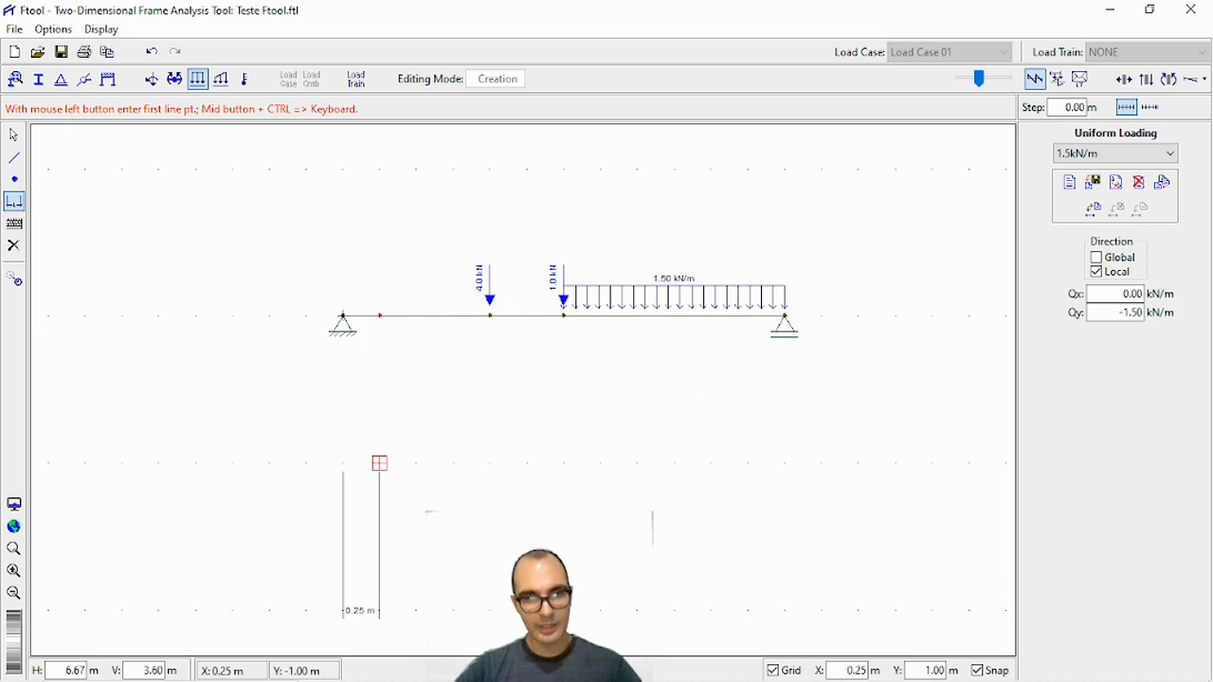
# Set the vertical grid spacing to 0.50 m and delete the existing dimension line below the beam
pyautogui.moveTo(919, 678)
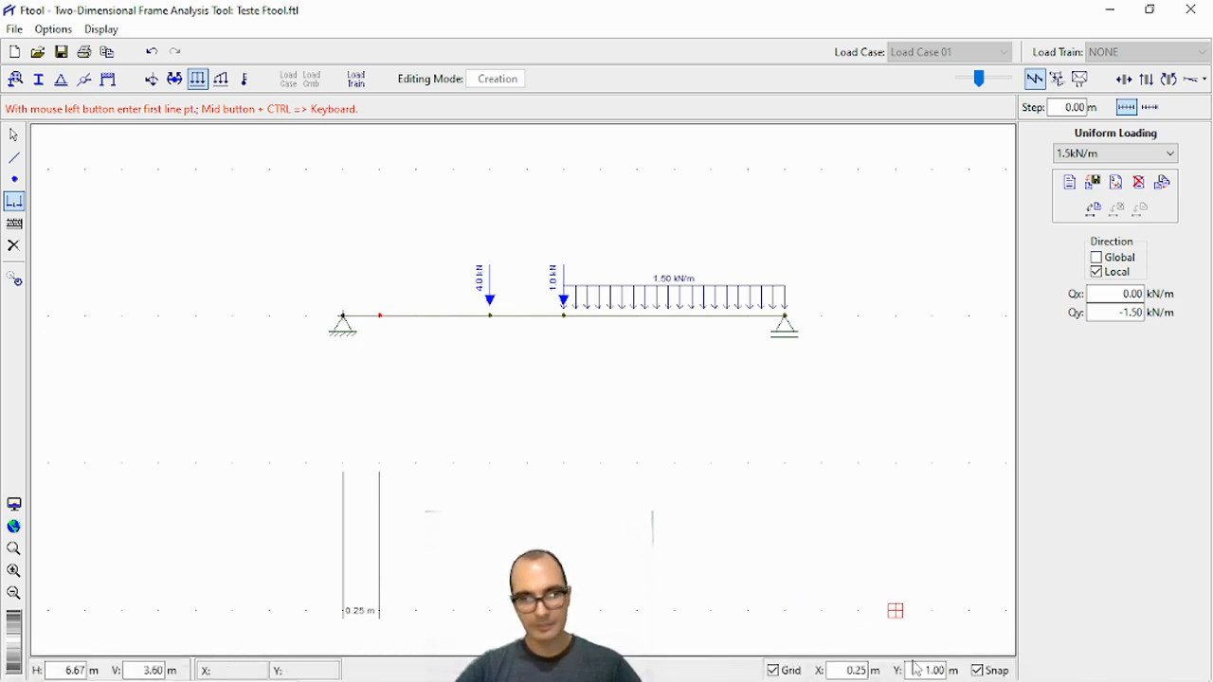
pyautogui.doubleClick(929, 672)
pyautogui.write('0')
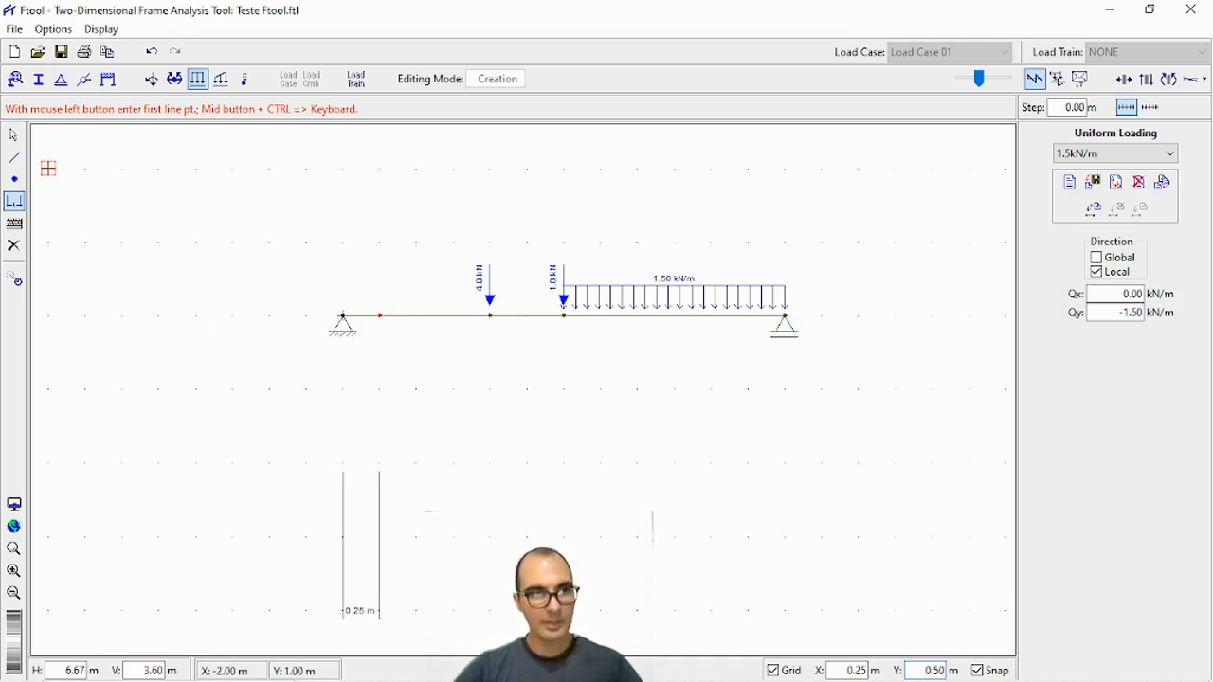
pyautogui.click(14, 135)
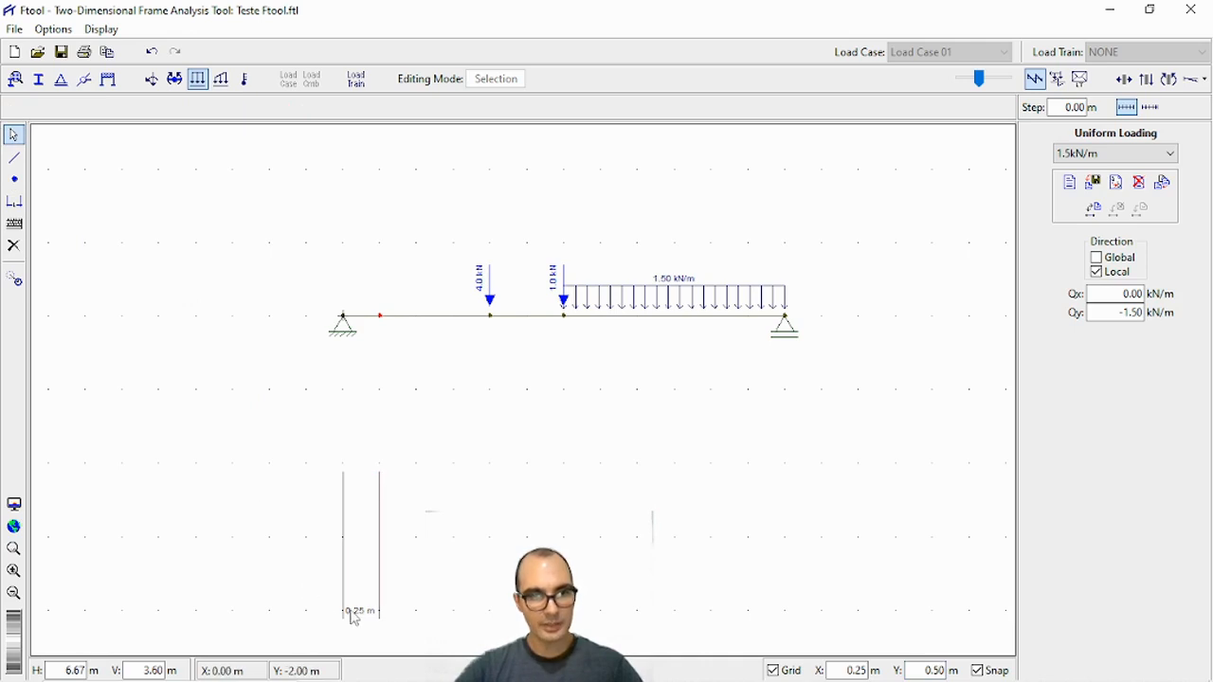
pyautogui.click(14, 201)
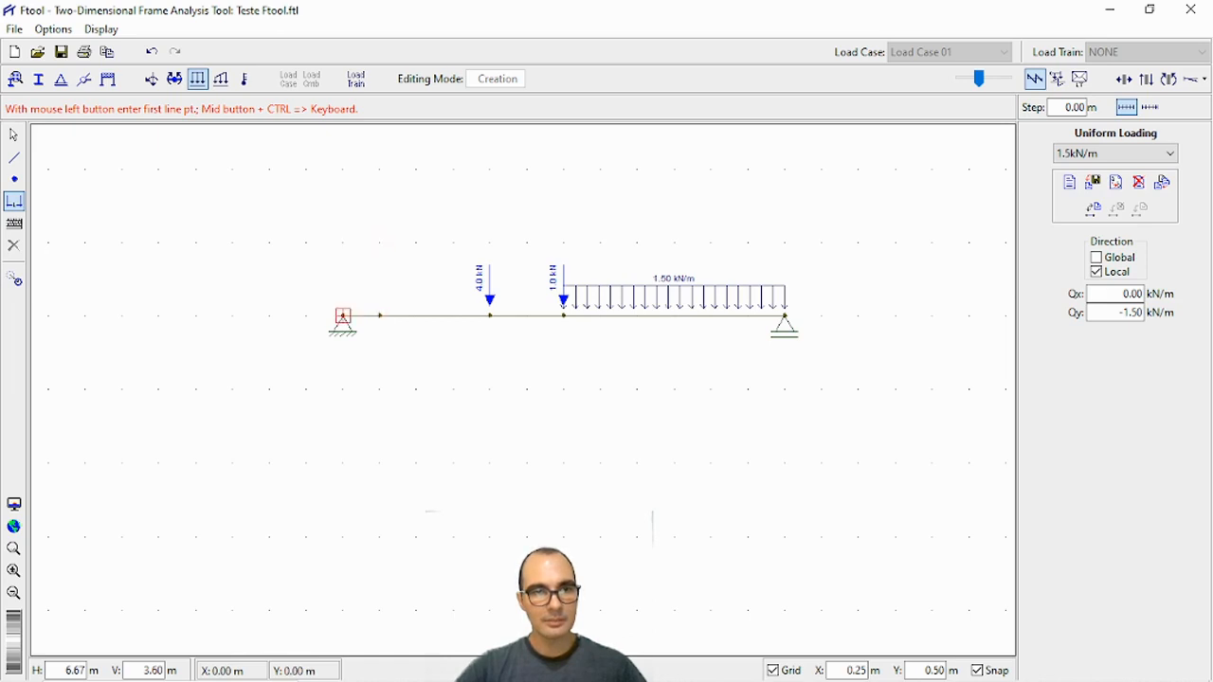
pyautogui.click(343, 390)
pyautogui.click(417, 389)
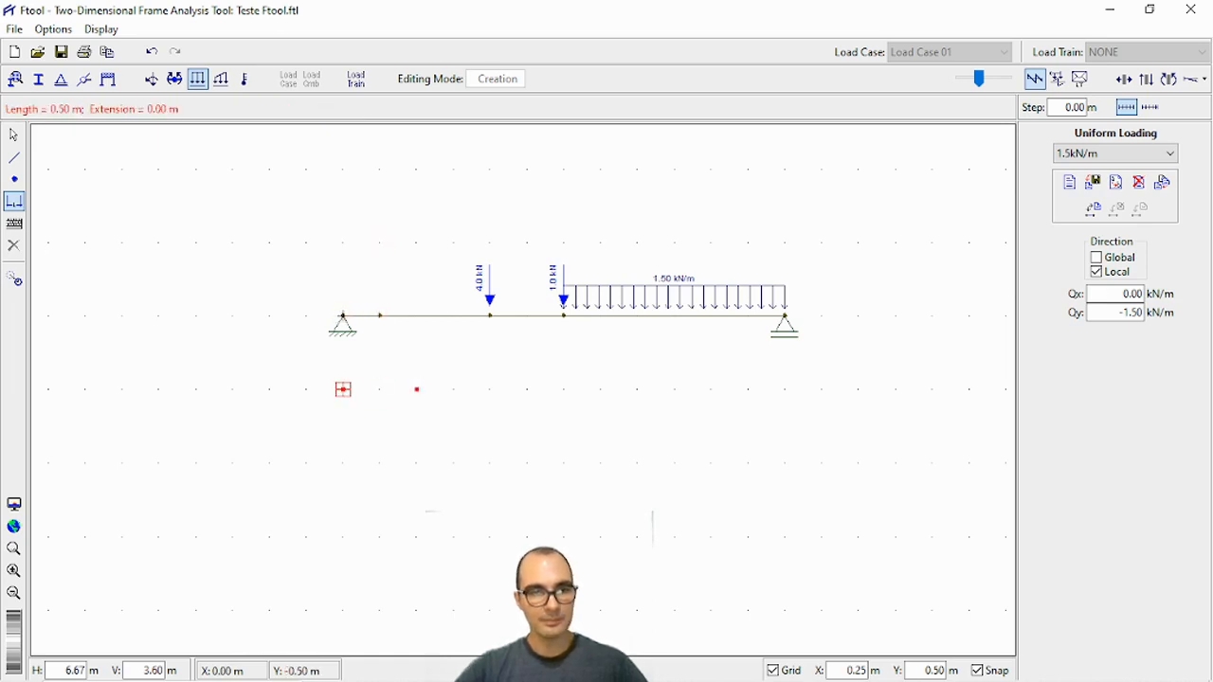
pyautogui.press('Escape')
# Dimension the distances from the pinned support to the new node and from that node to the 4 kN load, 1 m below the beam
pyautogui.click(13, 201)
pyautogui.click(343, 389)
pyautogui.click(379, 390)
pyautogui.click(379, 464)
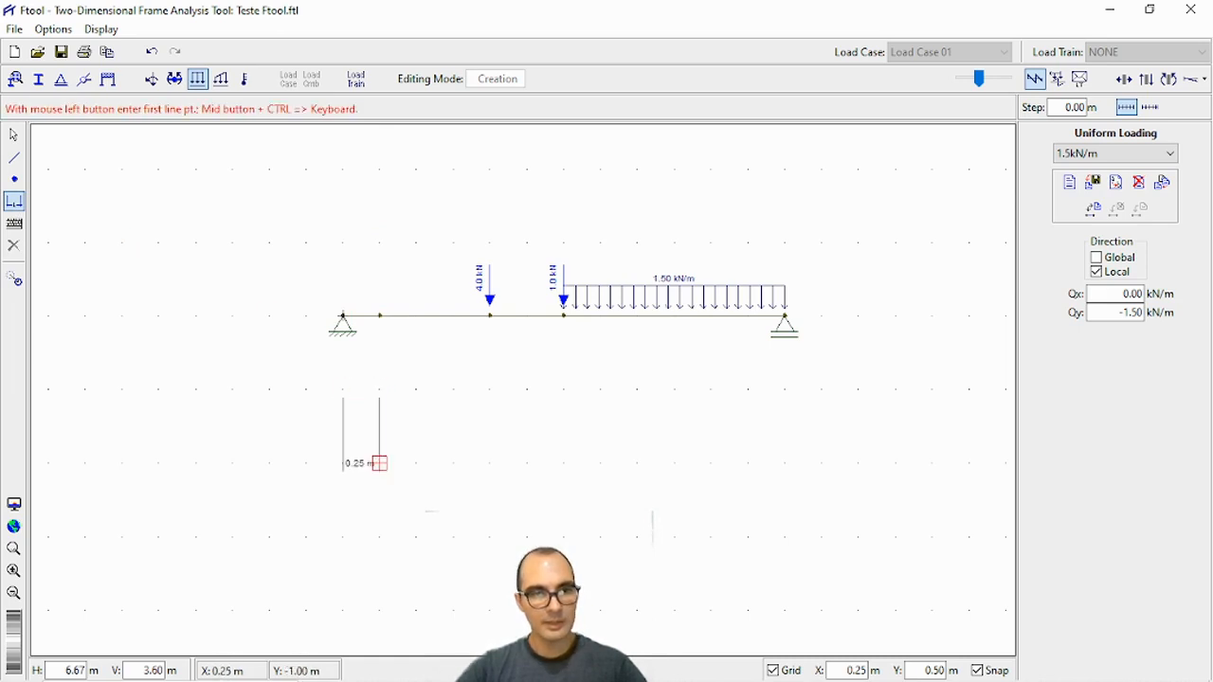
pyautogui.click(379, 389)
pyautogui.click(489, 389)
pyautogui.click(489, 463)
# Continue the dimension chain from the 4 kN load to the 1 kN load and on to the roller support
pyautogui.click(489, 389)
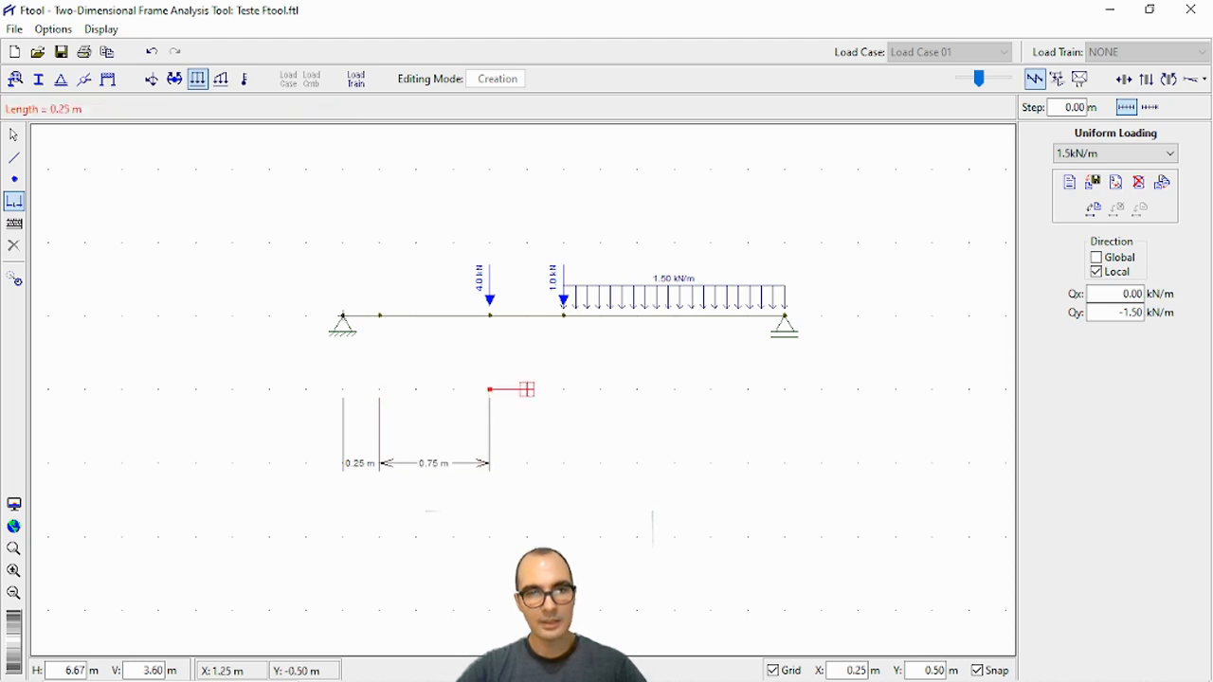
pyautogui.click(563, 390)
pyautogui.click(562, 389)
pyautogui.click(563, 389)
pyautogui.click(784, 389)
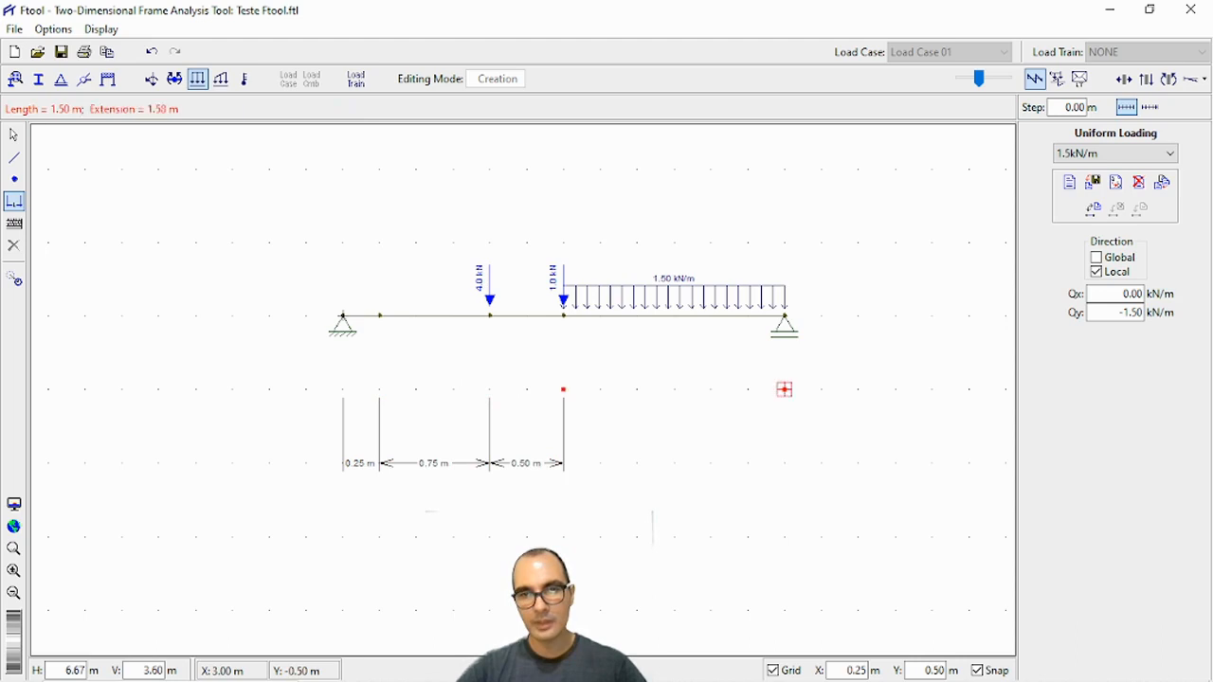
pyautogui.click(783, 464)
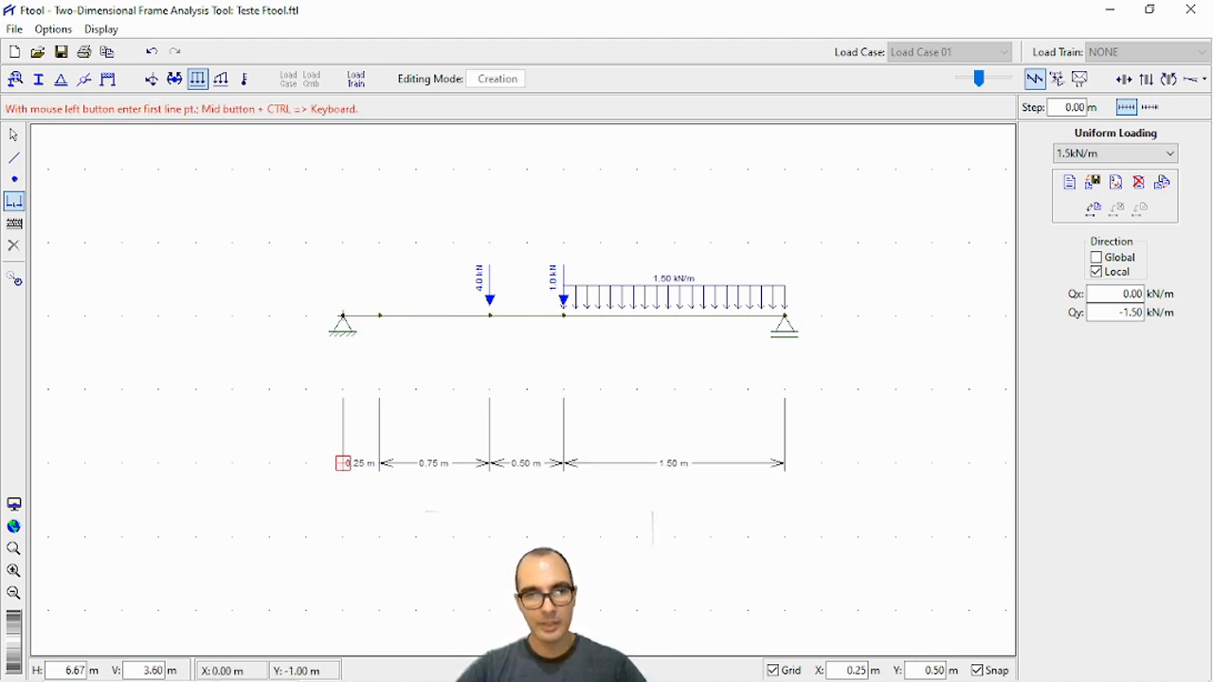
# Add an overall dimension between the two supports, below the chain of segment dimensions
pyautogui.click(342, 464)
pyautogui.click(783, 463)
pyautogui.click(784, 536)
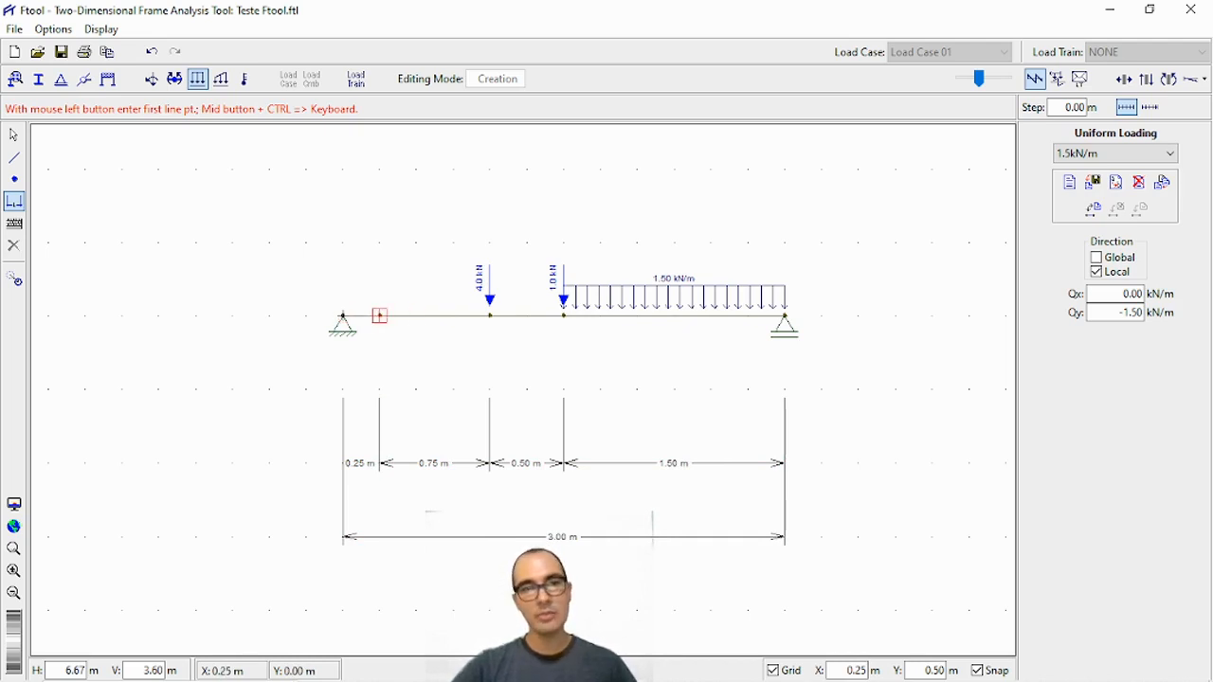
# Display the bending moment diagram and examine the moment value at the new node 0.25 m from the pinned support
pyautogui.click(1169, 79)
pyautogui.scroll(3, 368, 332)
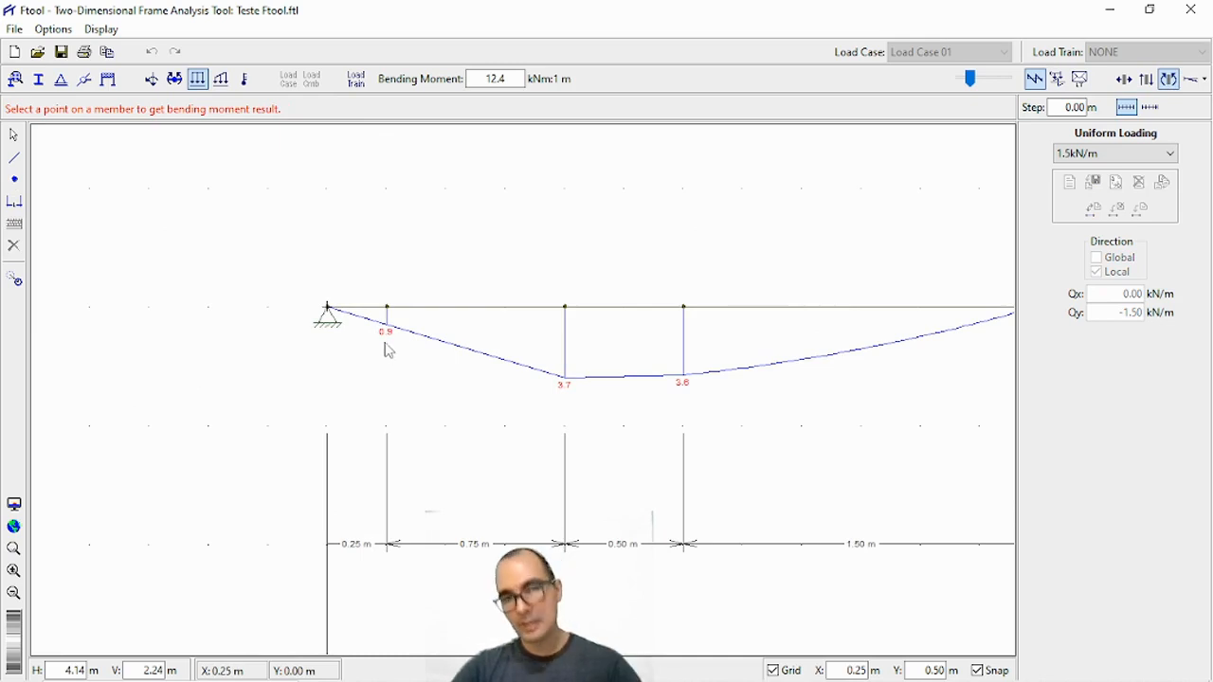
pyautogui.click(53, 30)
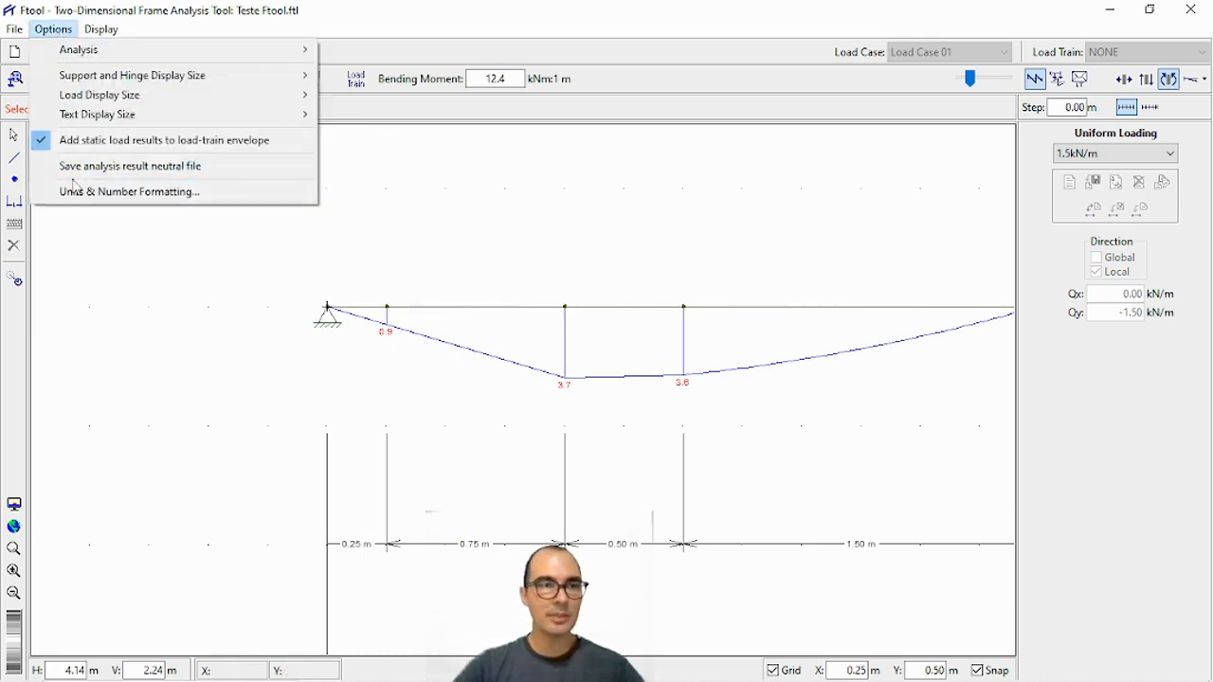
pyautogui.click(409, 369)
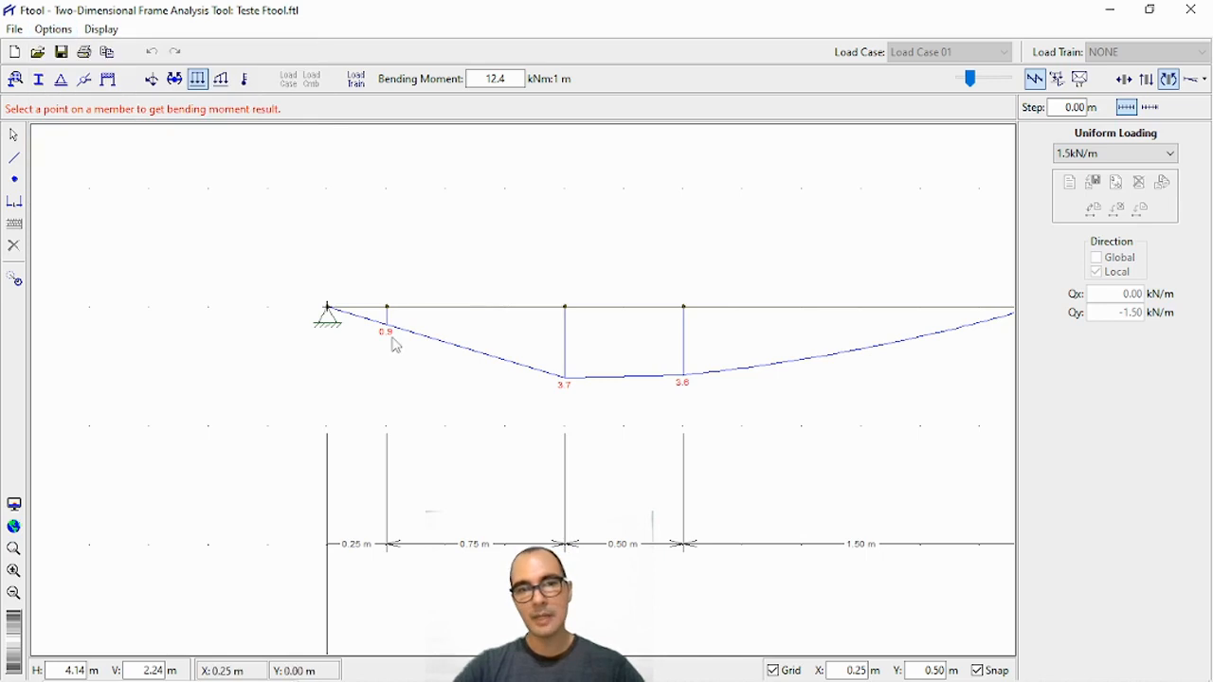
pyautogui.scroll(-1, 886, 325)
pyautogui.moveTo(820, 320); pyautogui.dragTo(628, 370)
pyautogui.scroll(-2, 621, 325)
pyautogui.scroll(-1, 682, 334)
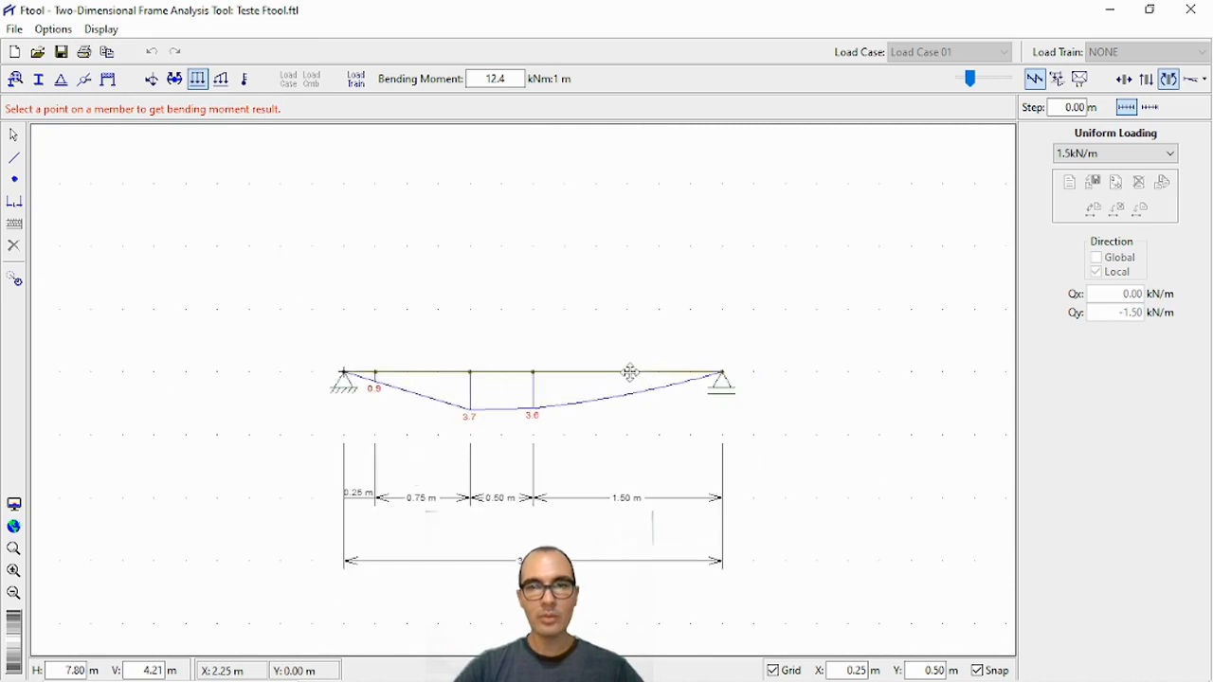
# Display the shear force diagram at an enlarged scale, followed by the axial force diagram
pyautogui.click(1146, 81)
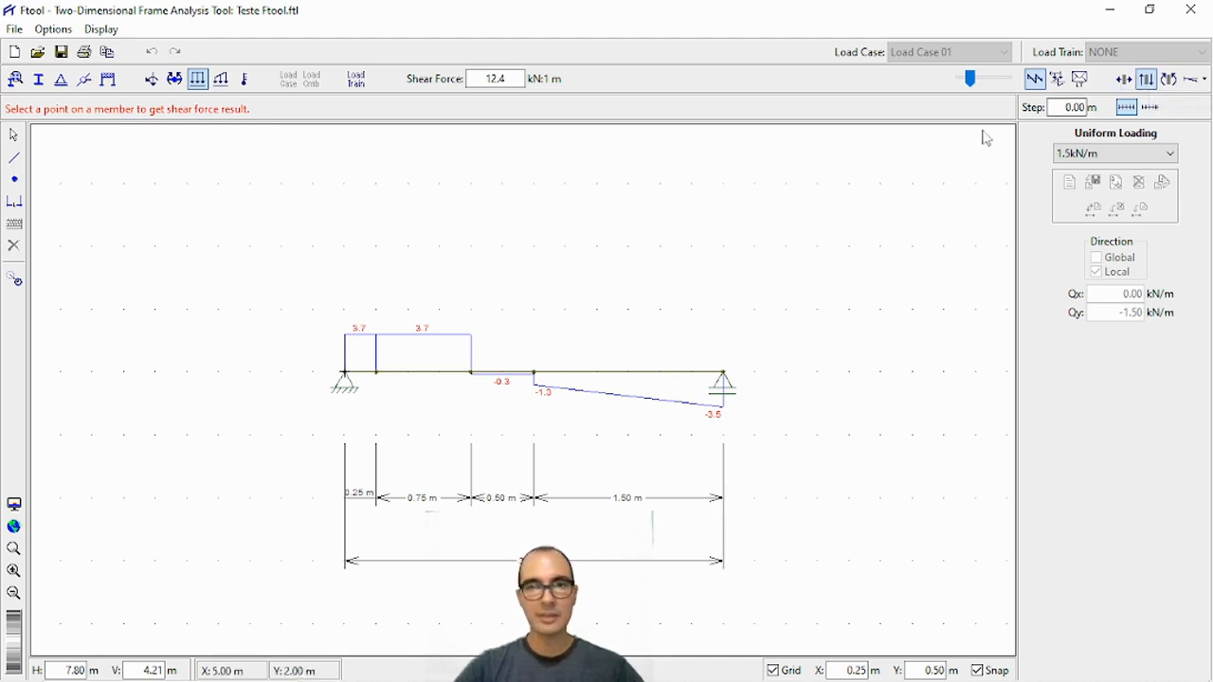
pyautogui.moveTo(973, 88); pyautogui.dragTo(987, 86)
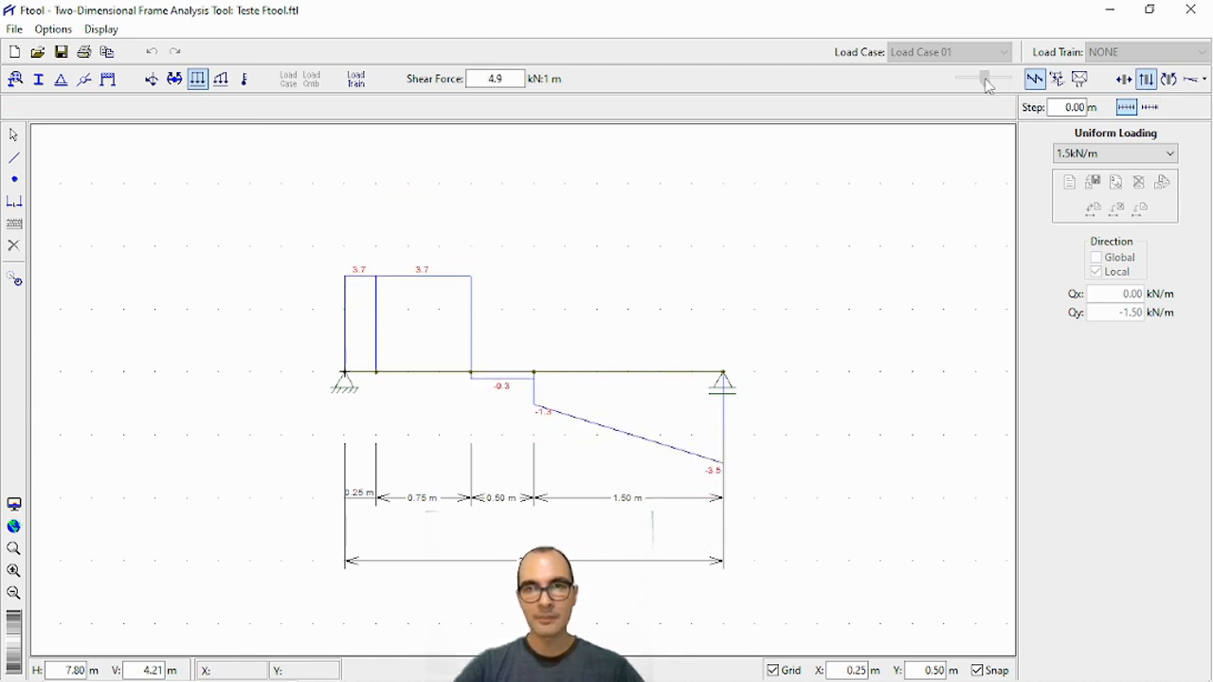
pyautogui.click(1124, 82)
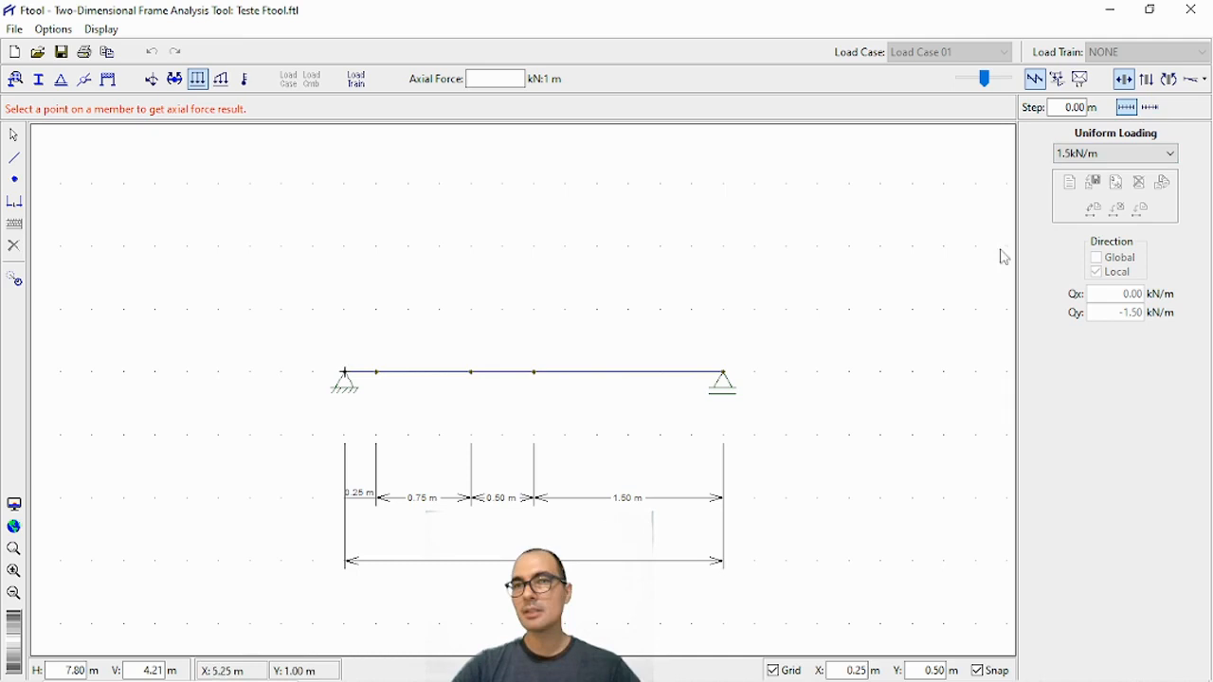
# Display the deformed configuration with vertical displacement values and reduce its drawing scale
pyautogui.click(1205, 82)
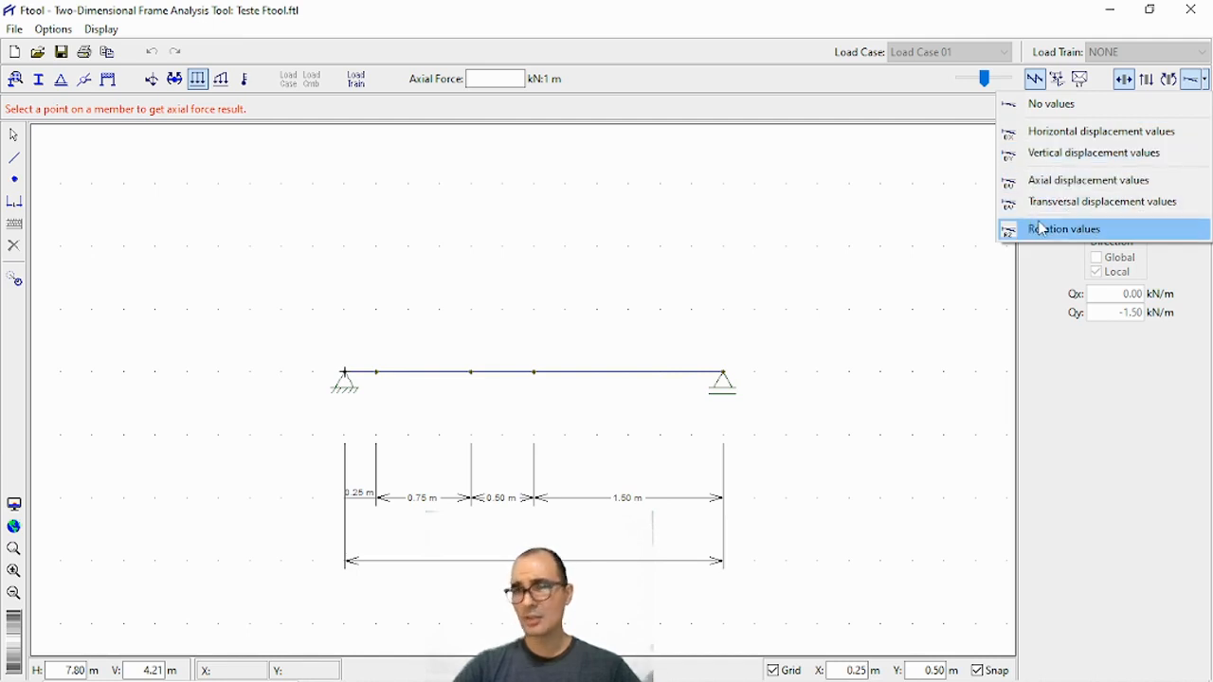
pyautogui.click(1031, 153)
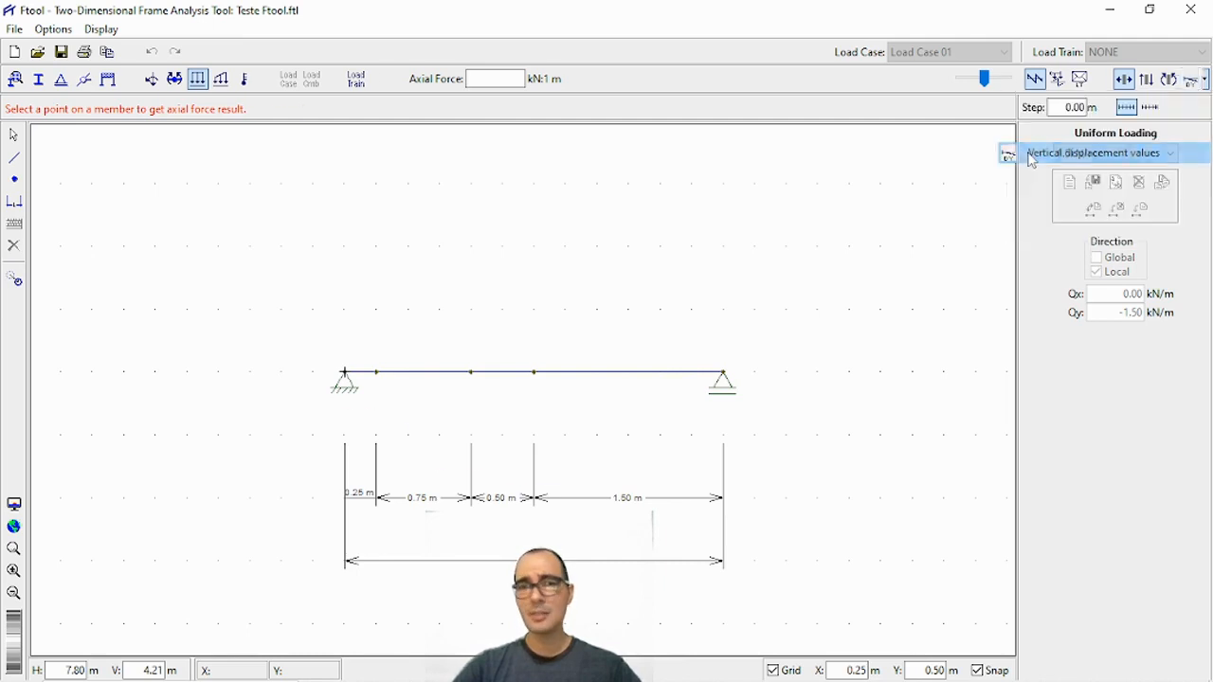
pyautogui.moveTo(983, 80); pyautogui.dragTo(972, 81)
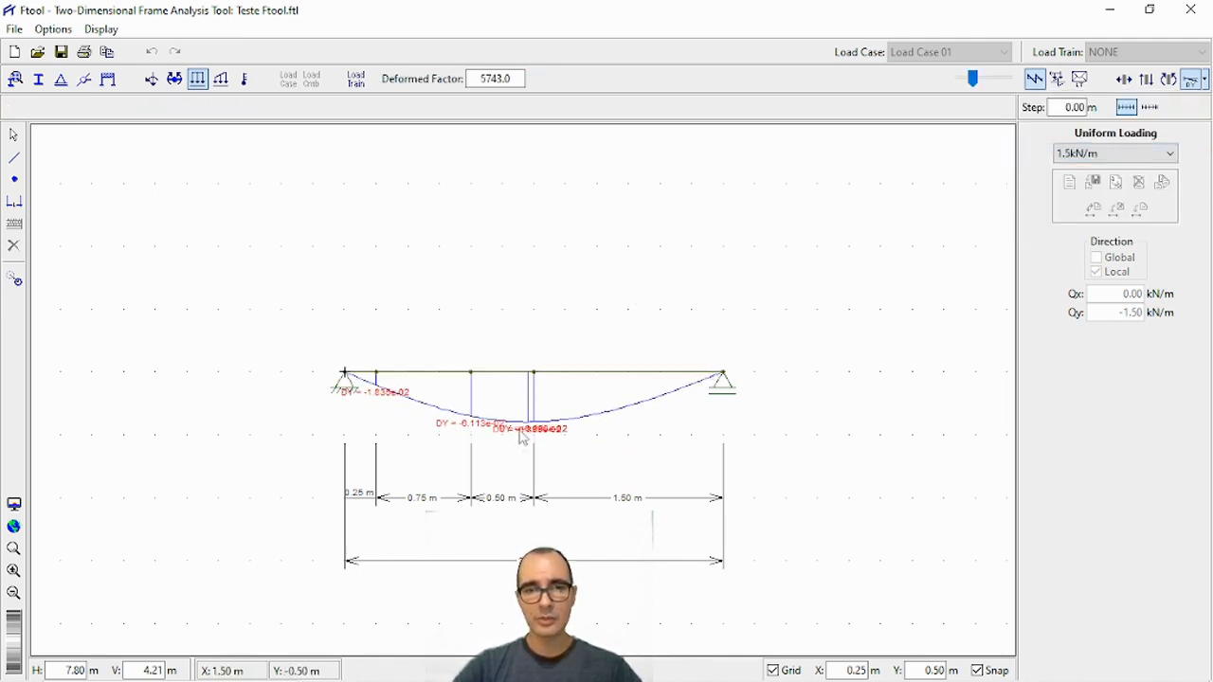
# Examine the two neighbouring vertical displacement values at the lowest part of the deformed beam
pyautogui.scroll(3, 522, 433)
pyautogui.scroll(4, 541, 421)
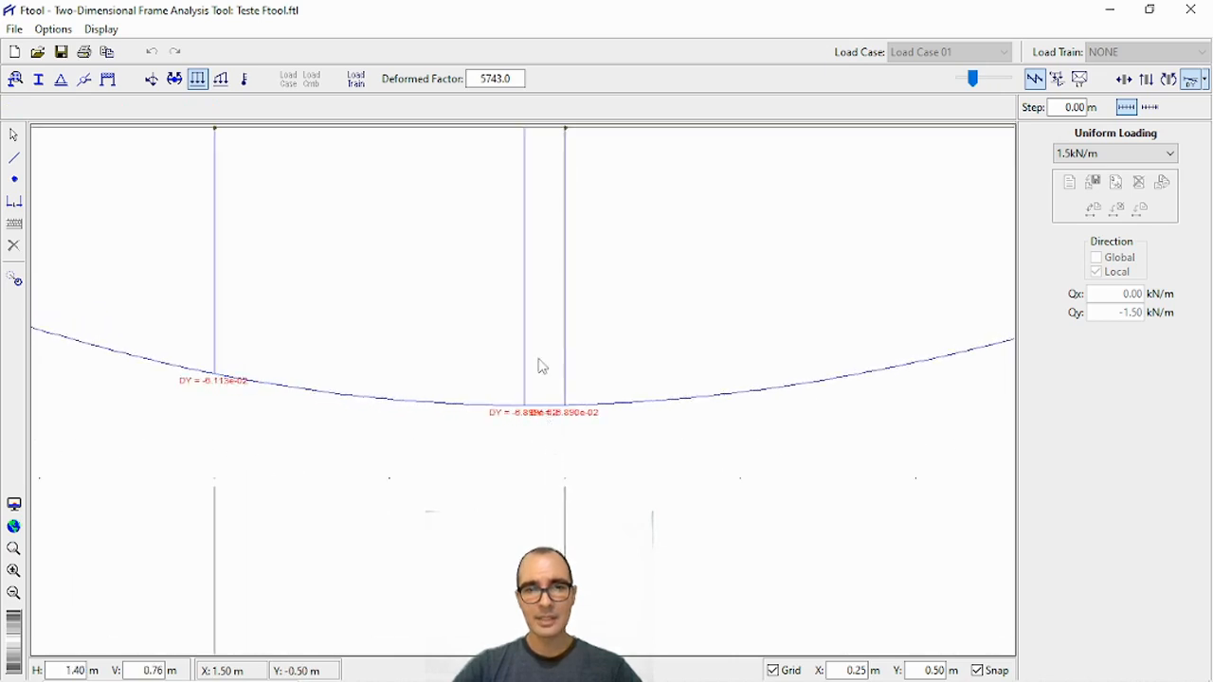
pyautogui.scroll(-2, 541, 366)
pyautogui.scroll(-2, 537, 263)
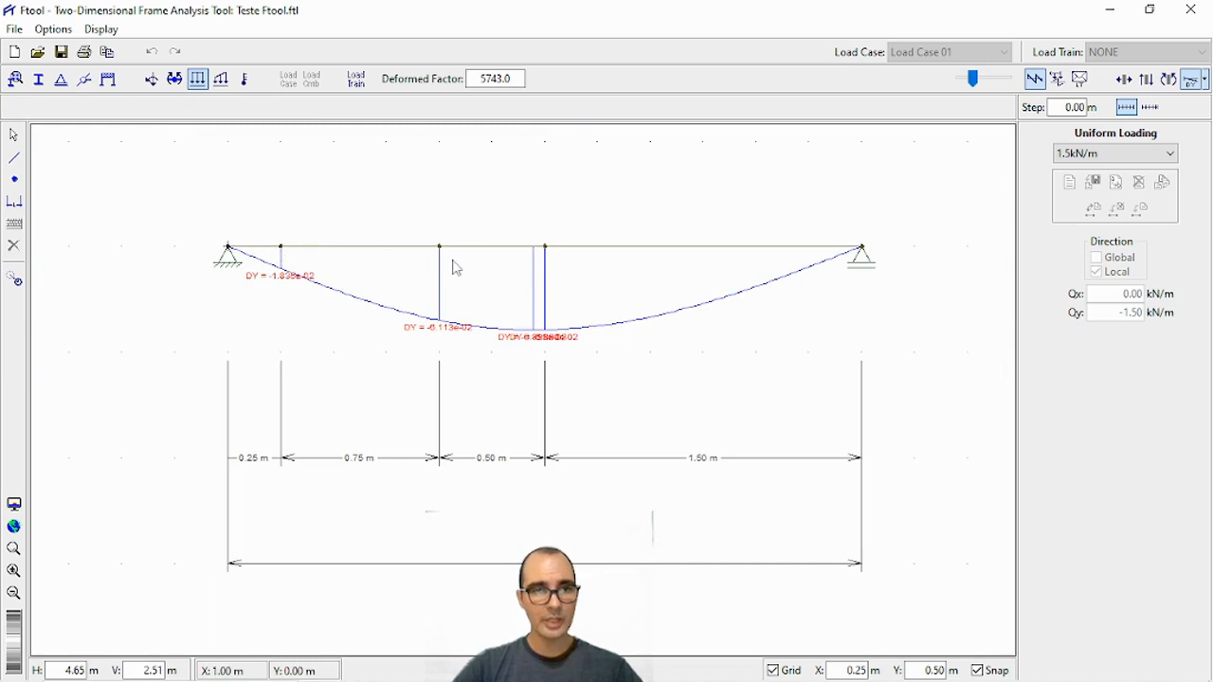
pyautogui.scroll(1, 539, 323)
pyautogui.scroll(14, 543, 353)
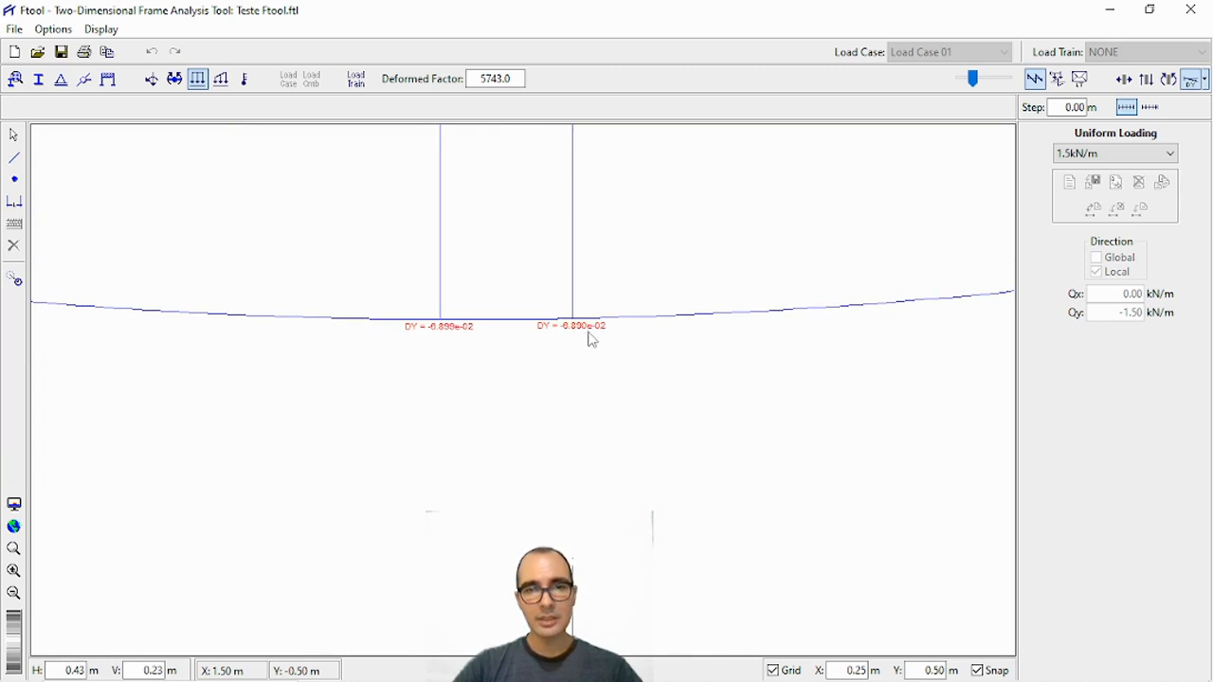
pyautogui.scroll(-9, 533, 323)
pyautogui.moveTo(534, 322); pyautogui.dragTo(605, 441)
pyautogui.scroll(-8, 604, 440)
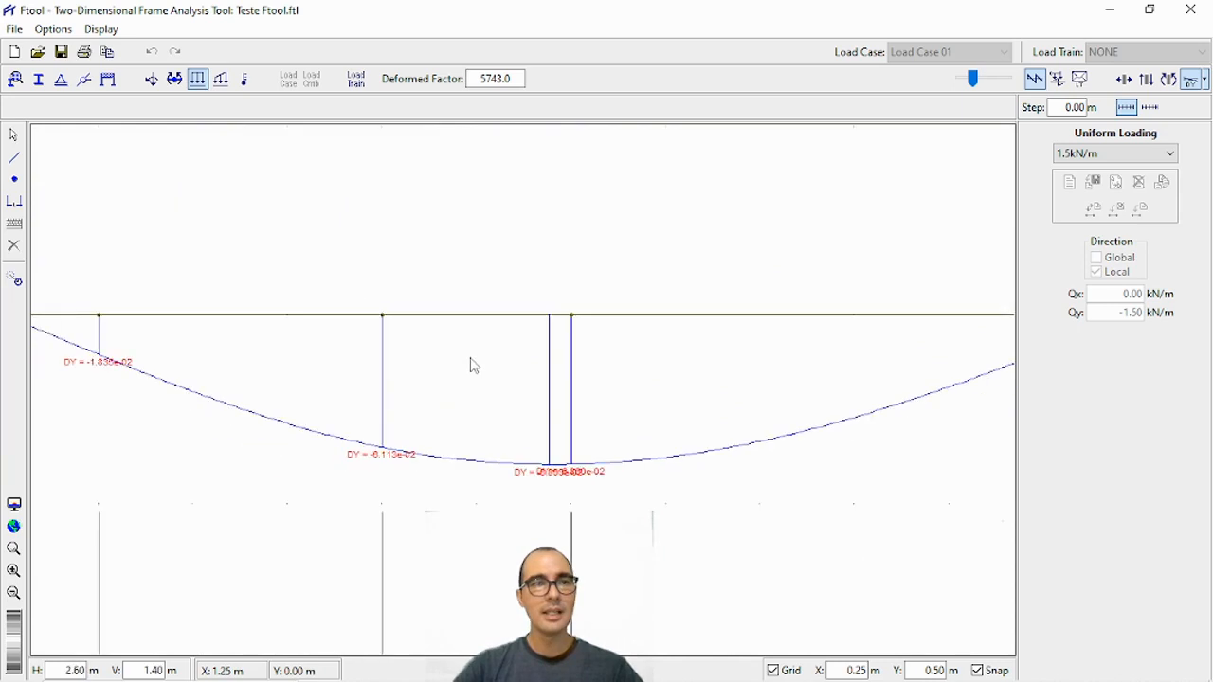
# Check the displacement unit in the units and number formatting settings and compare it with the displacement values along the beam
pyautogui.click(53, 28)
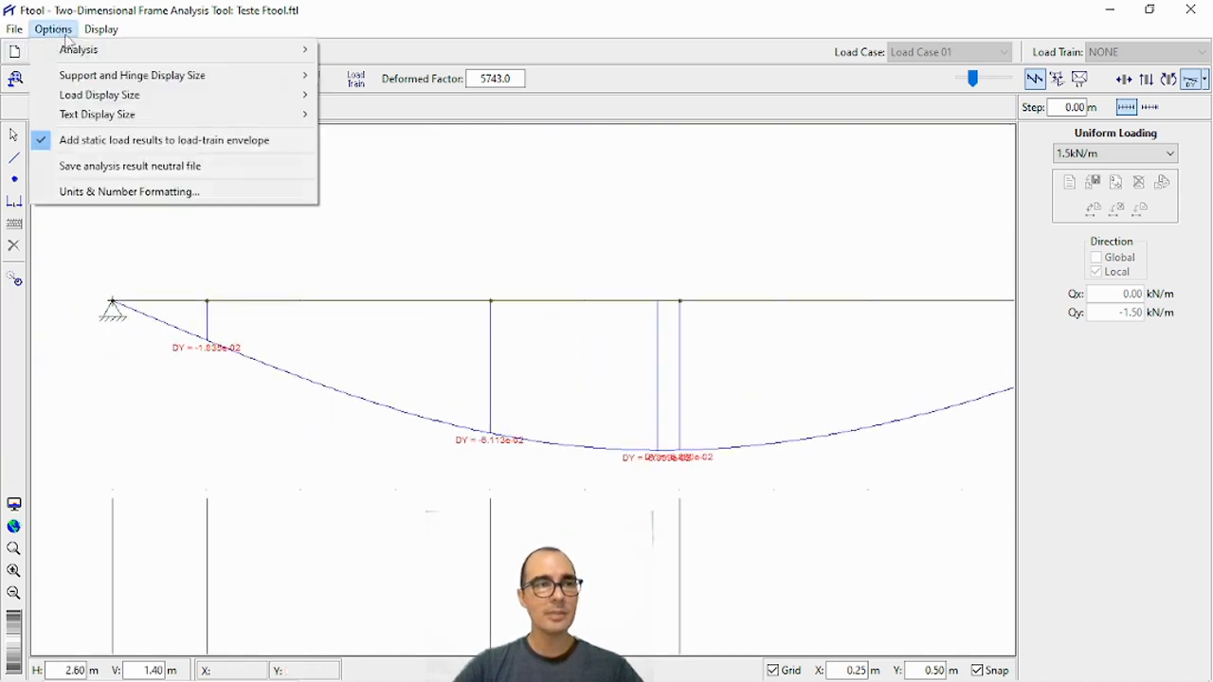
pyautogui.click(82, 193)
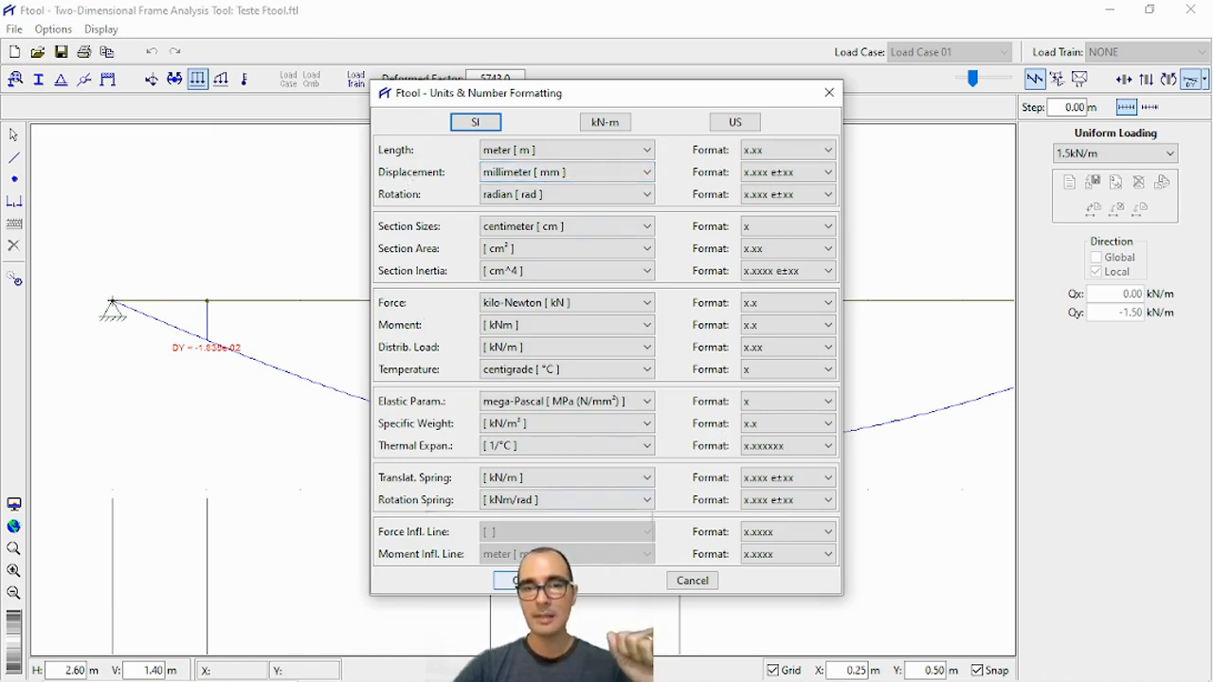
pyautogui.press('Return')
pyautogui.scroll(3, 100, 341)
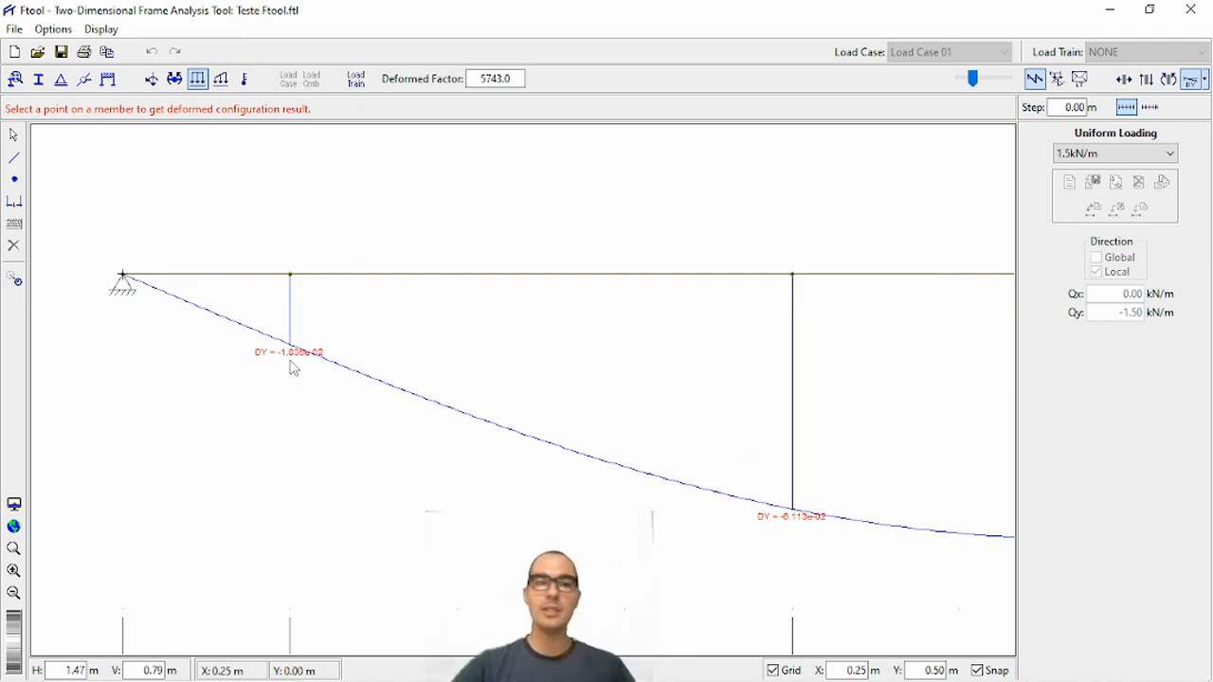
pyautogui.scroll(-3, 322, 392)
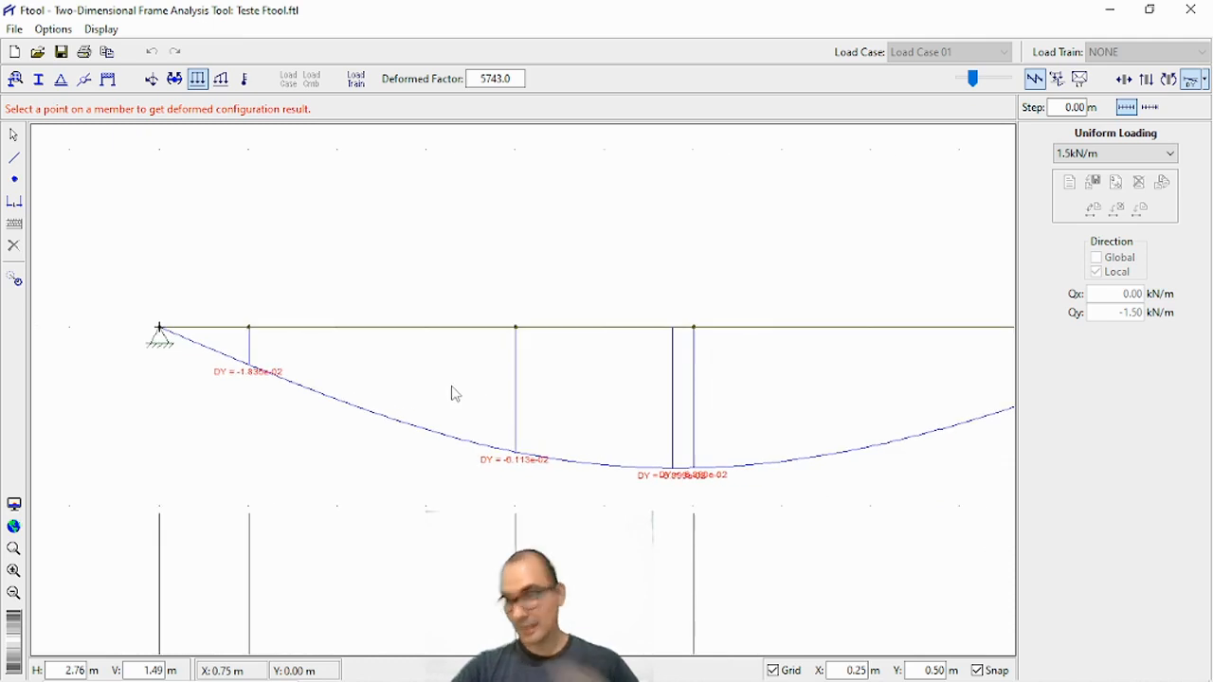
pyautogui.scroll(-2, 479, 433)
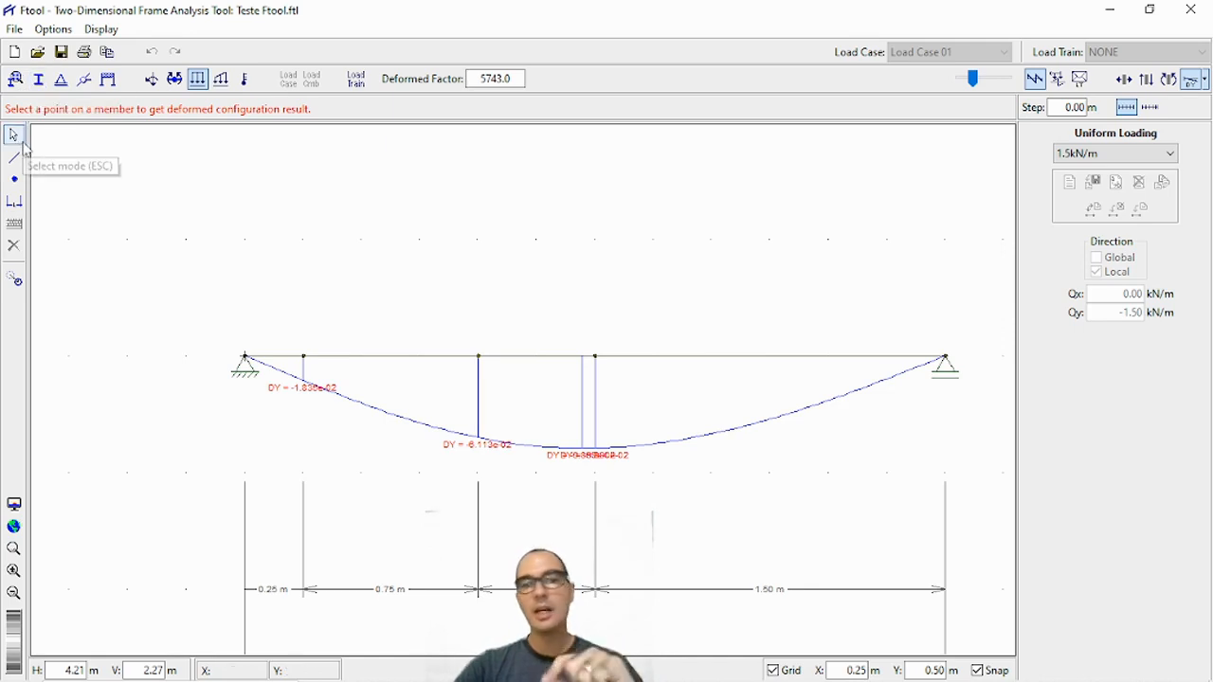
pyautogui.moveTo(430, 376); pyautogui.dragTo(338, 265)
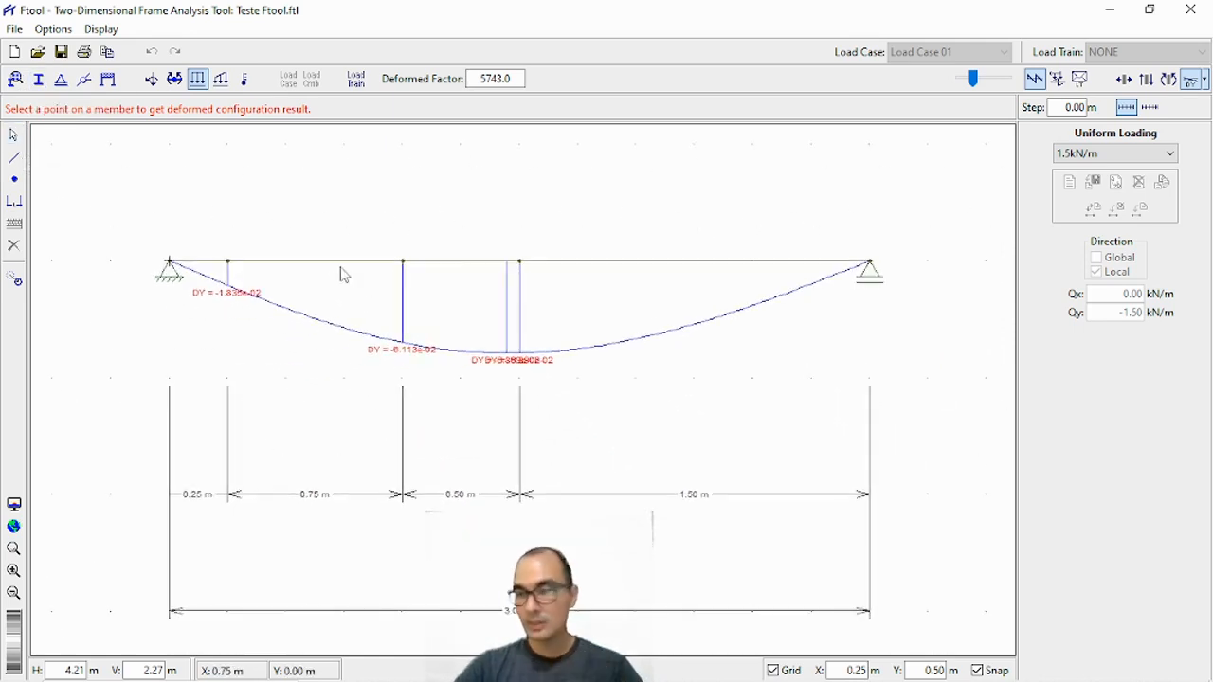